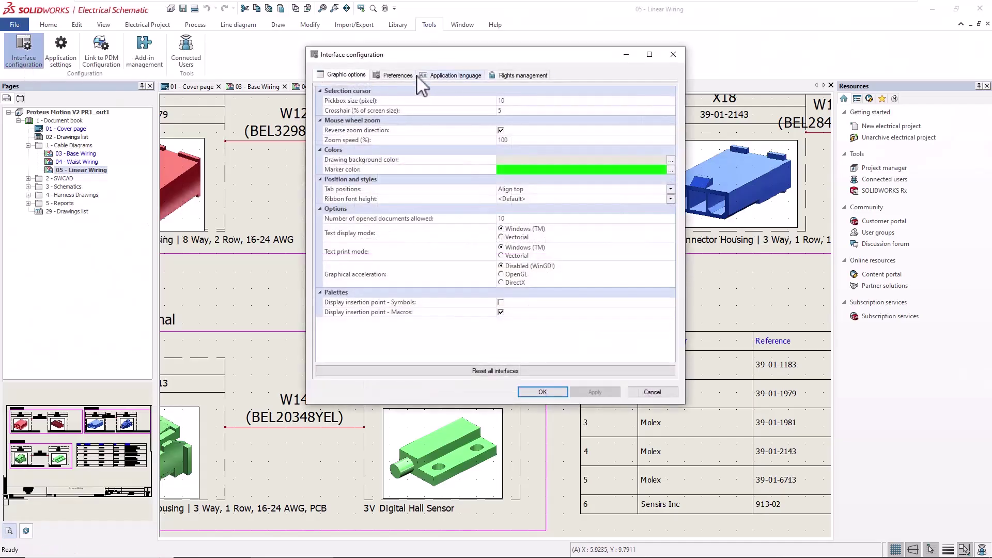
Step: Enable 'Zoom to fit when opening drawing' in the interface preferences and apply it
click(406, 74)
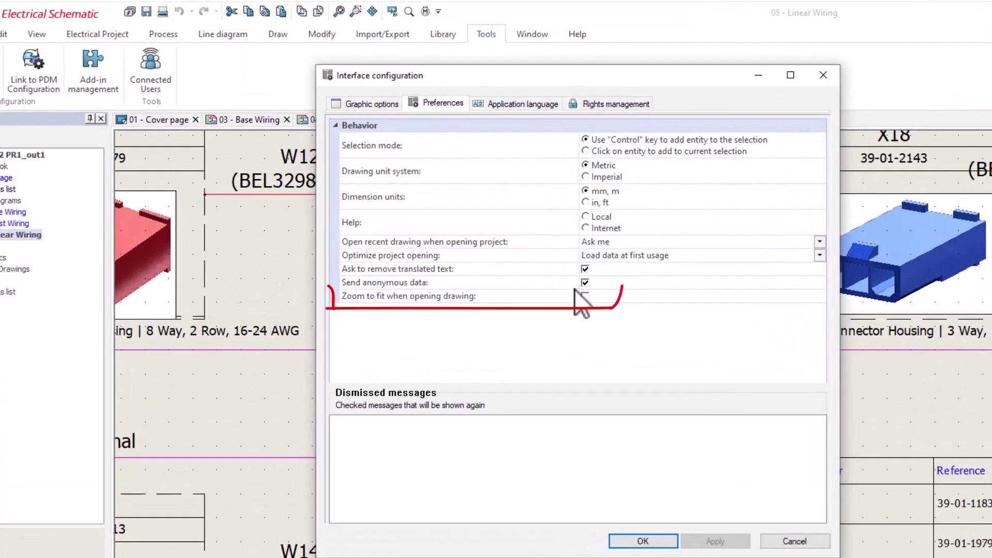
click(585, 297)
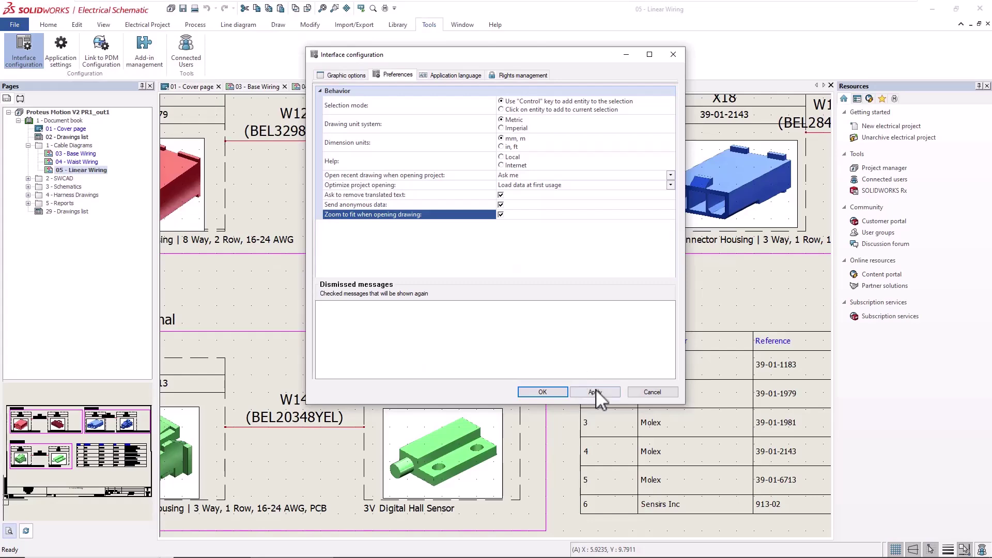
click(671, 487)
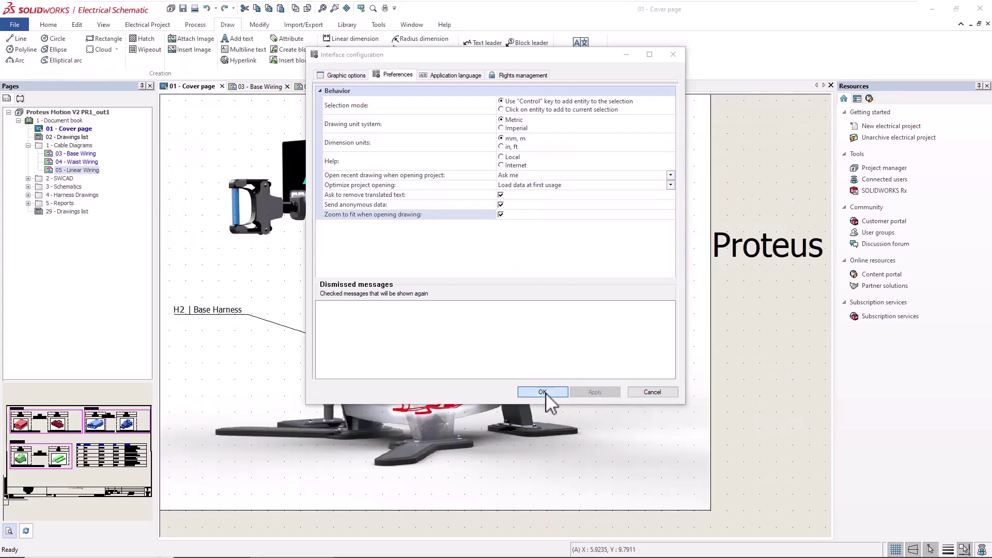
Step: Close the old tabs and open pages 05, 04, 03, the cable list and the BOM by Mark
key(Return)
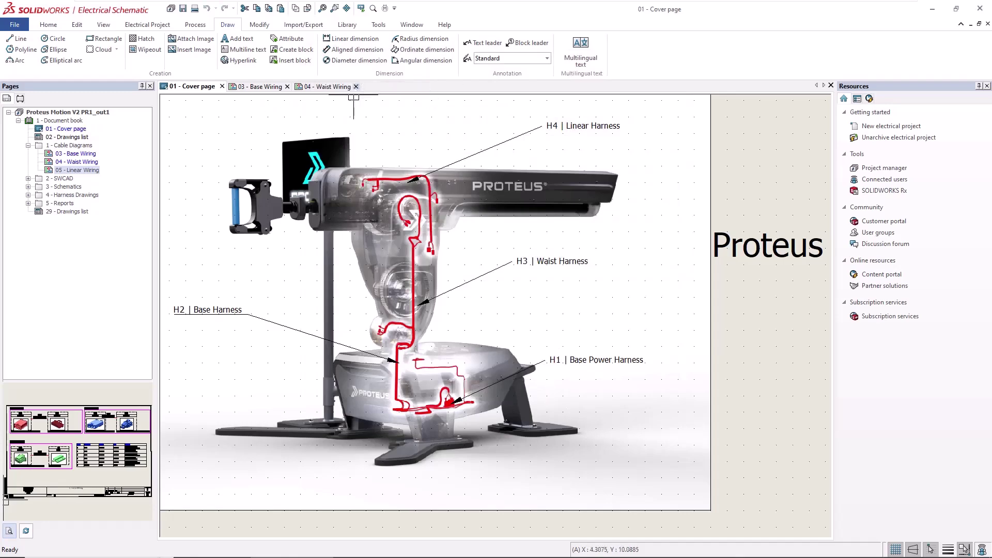
click(356, 87)
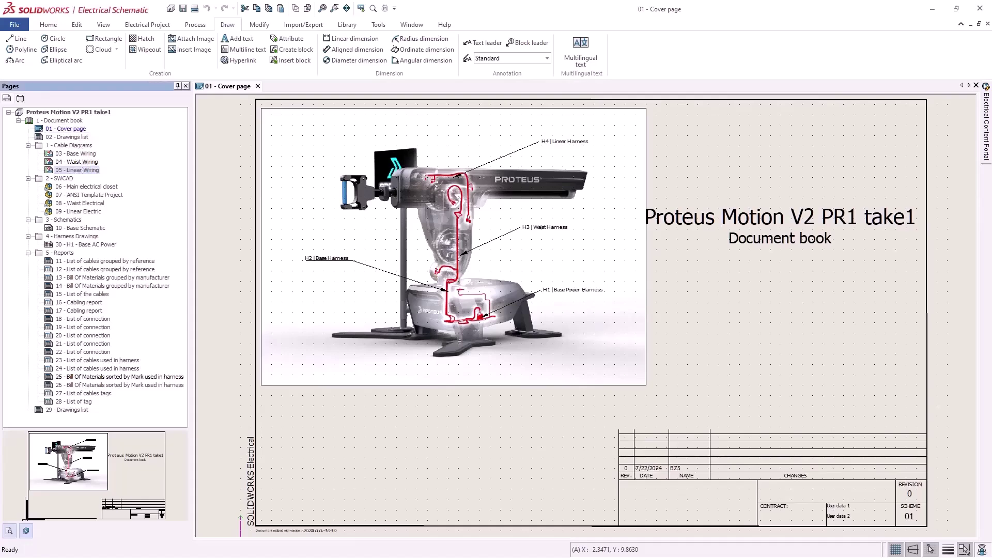
double_click(77, 170)
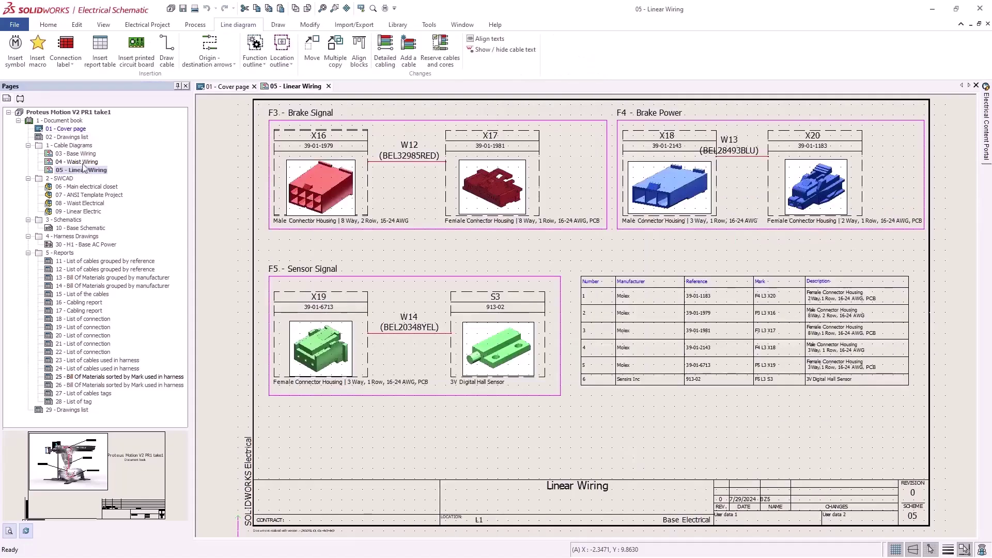
double_click(82, 163)
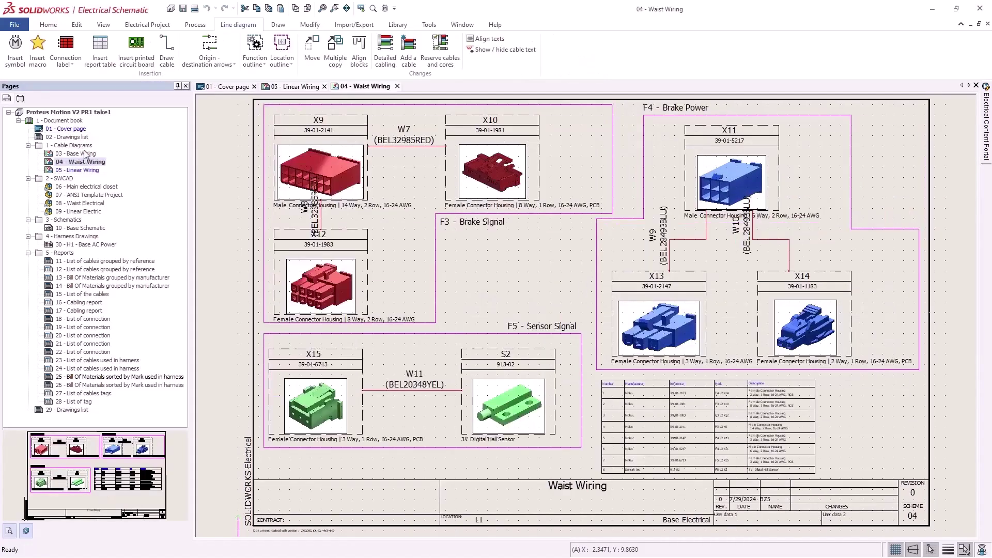
double_click(82, 154)
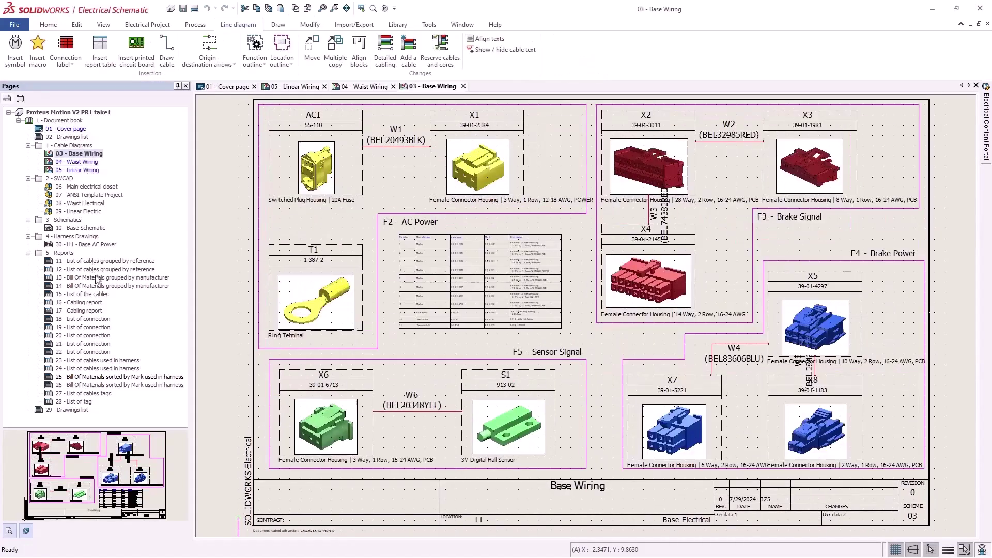
double_click(99, 294)
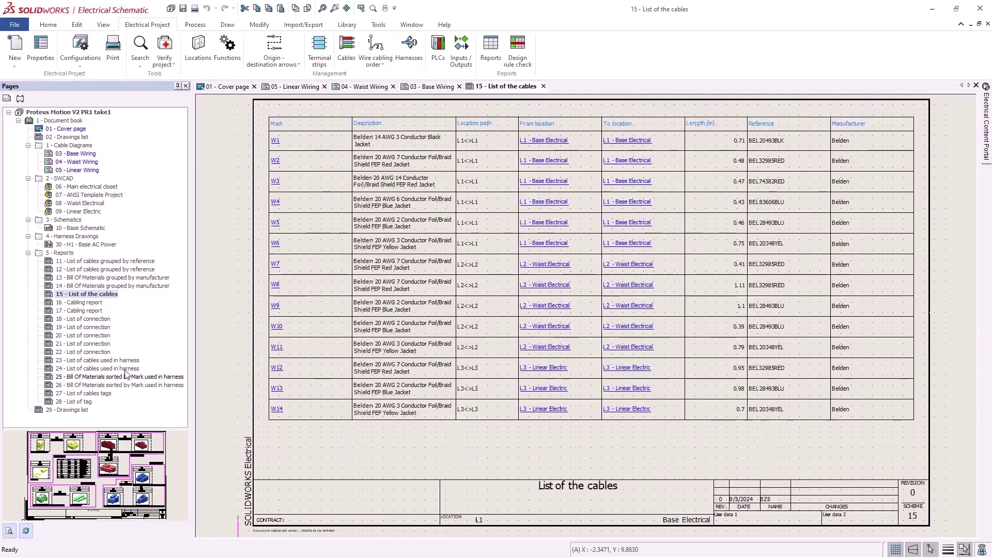
double_click(129, 378)
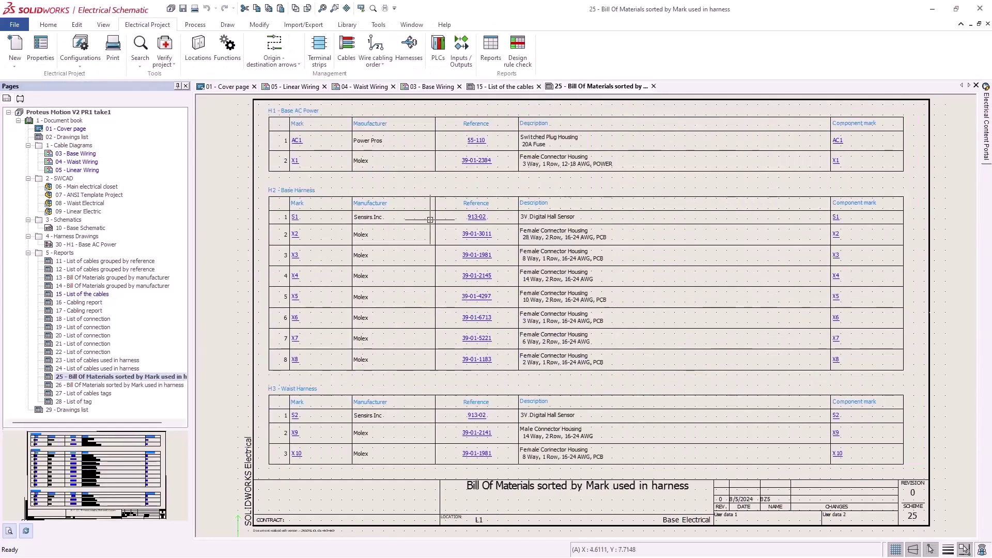
Step: Open manufacturer part management filtered to the Connectors class
click(345, 25)
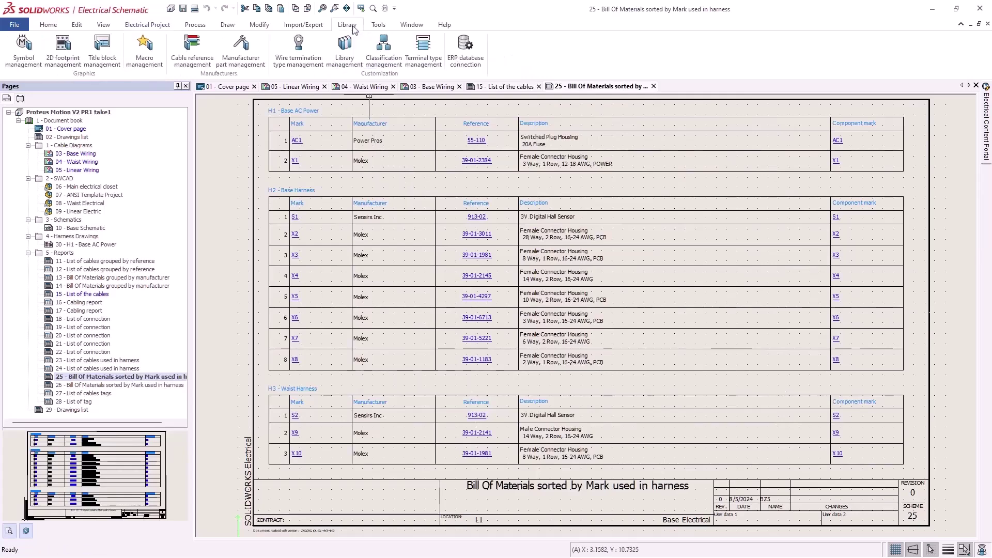
click(256, 64)
click(214, 265)
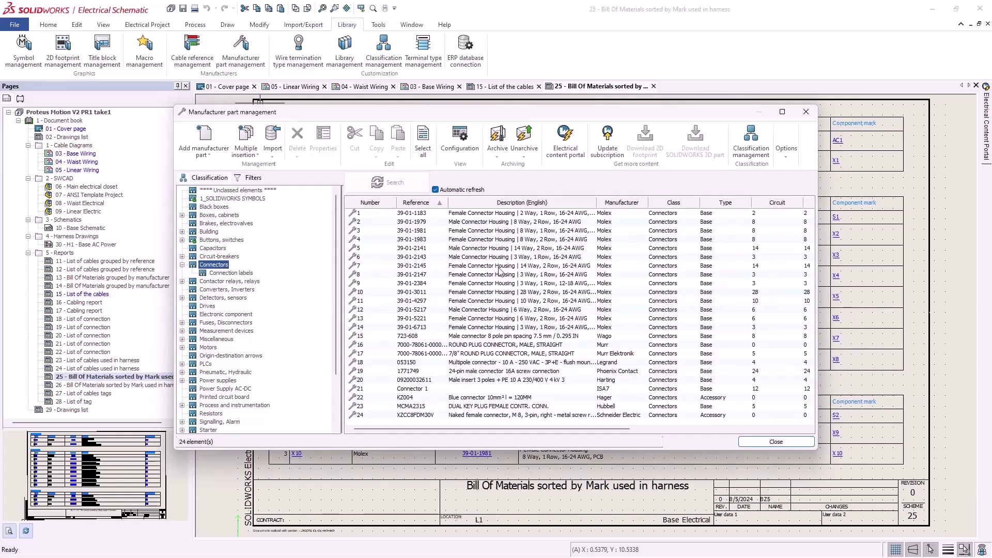
Step: Create a new Excel import file for the Connectors class
click(272, 152)
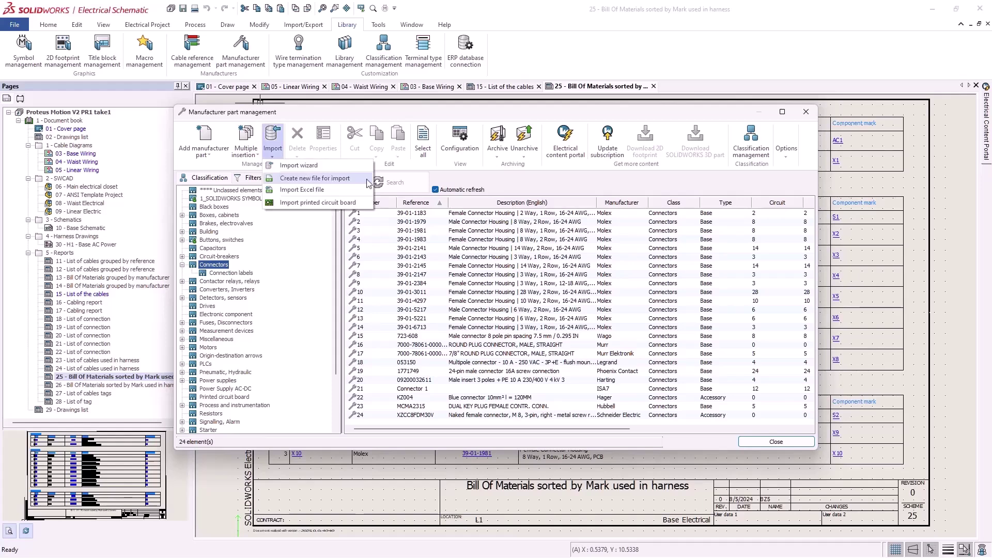
click(368, 183)
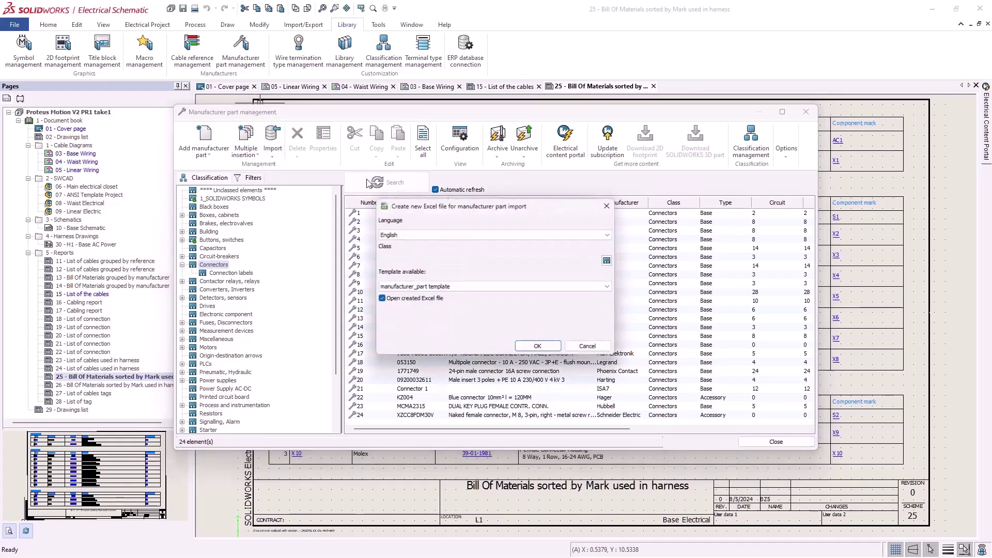
click(608, 261)
click(414, 202)
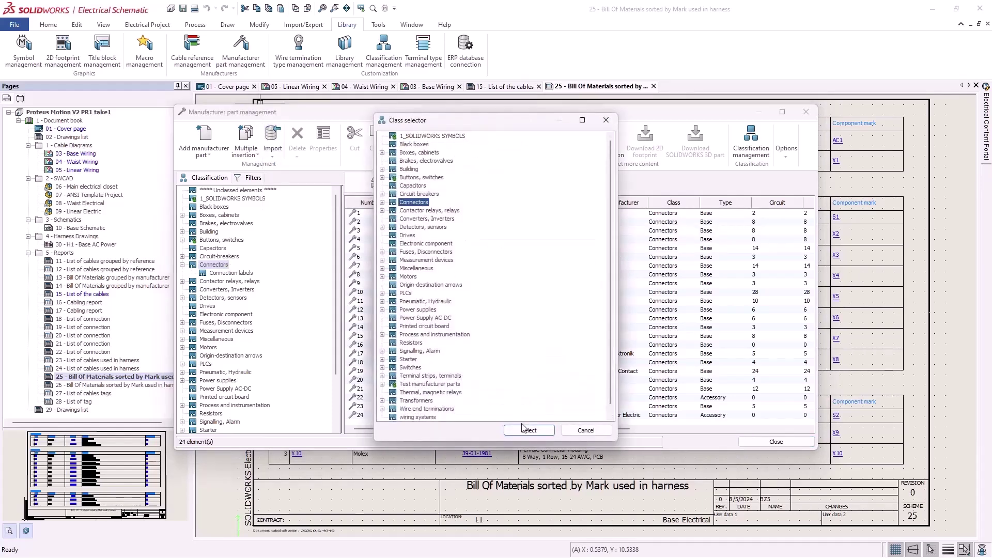
click(523, 430)
click(529, 350)
Step: Save the import file as 'test', set cell D7's class to Connectors, and browse recent workbooks
text(t)
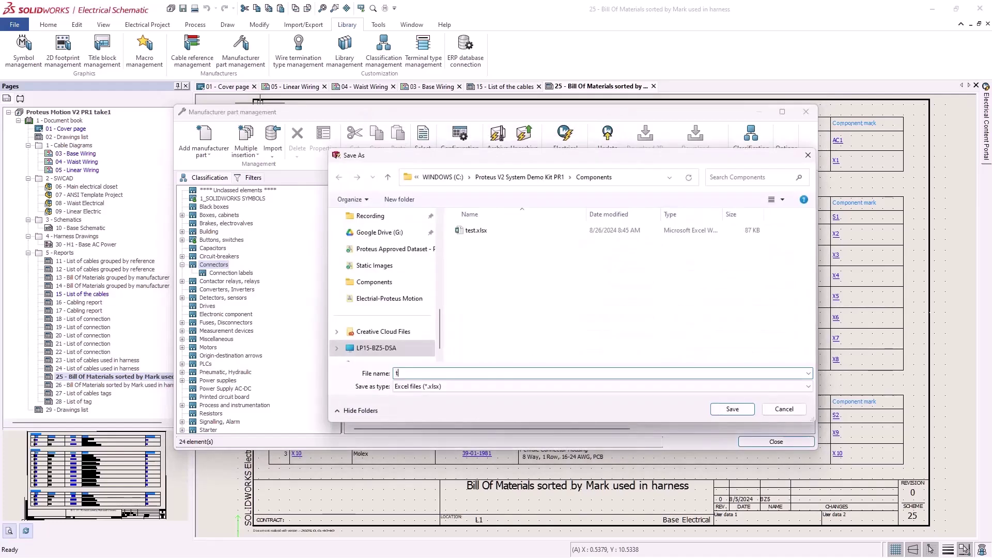
text(estd)
key(Return)
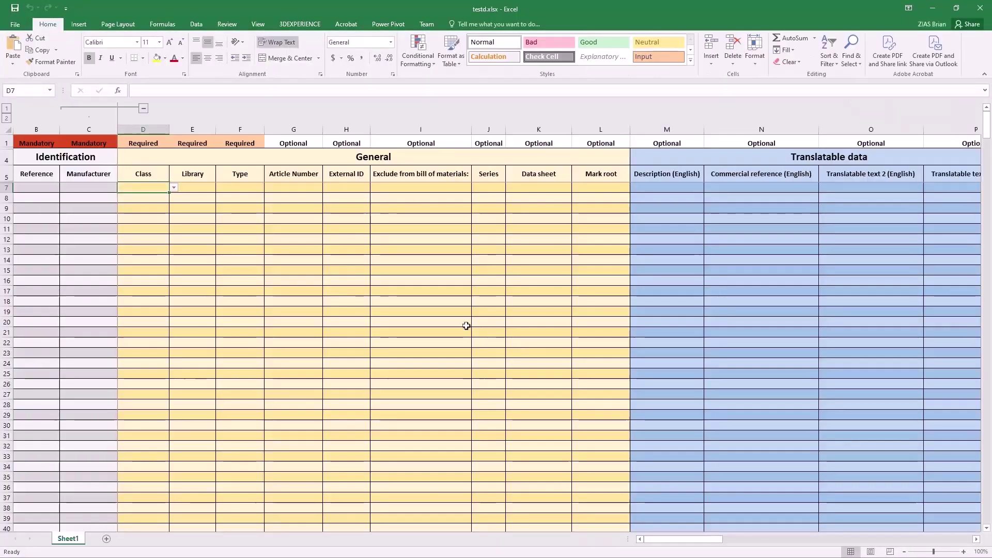
click(103, 188)
click(121, 189)
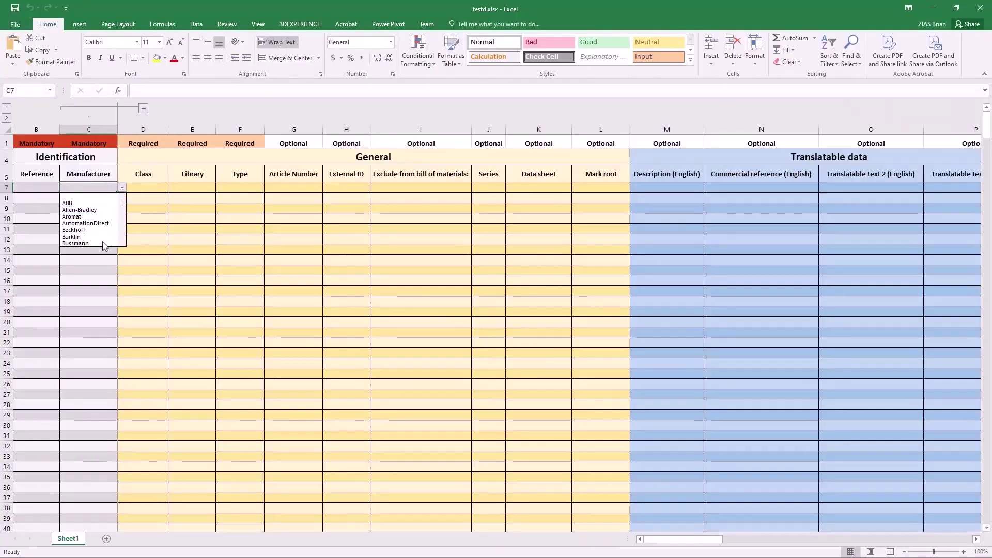
click(157, 189)
click(163, 189)
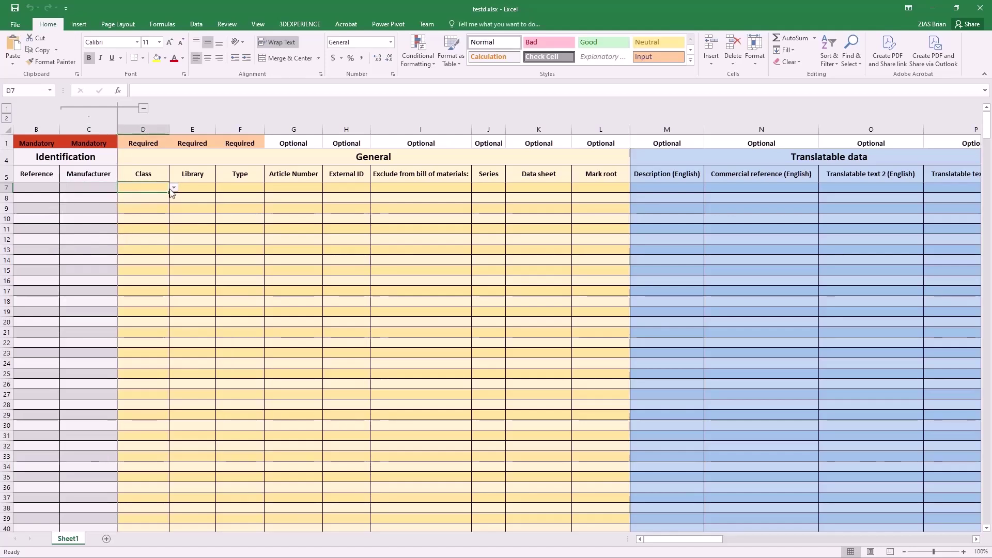
click(160, 200)
click(160, 197)
click(16, 24)
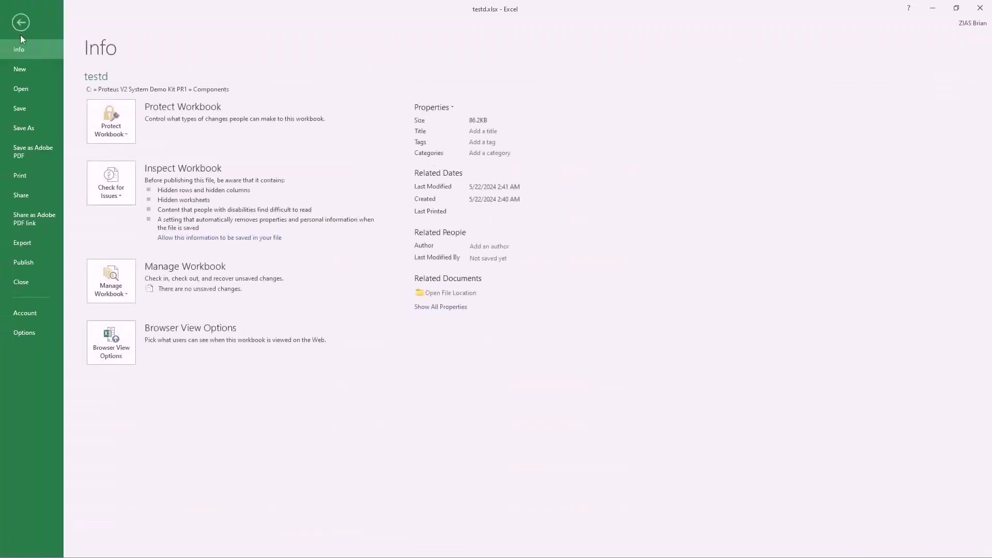
click(32, 88)
Step: Open the manfacturer part template Proteus Motion V2 workbook, then switch to the cable template workbook
click(256, 124)
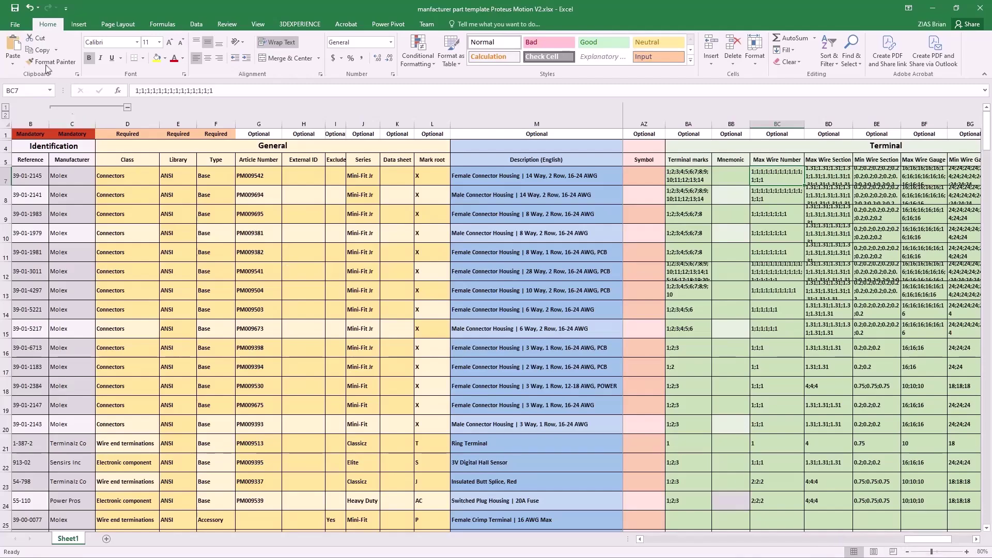
click(18, 25)
click(27, 86)
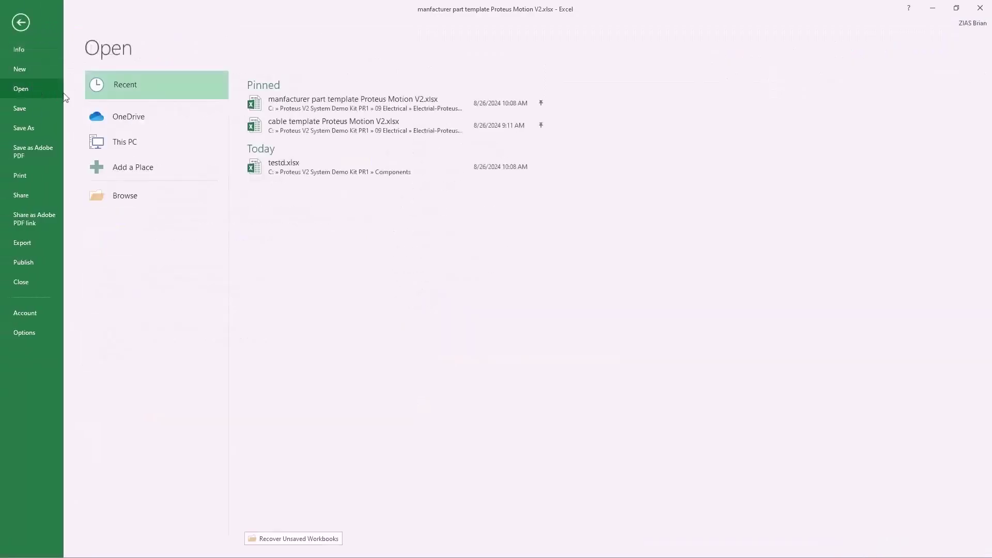
key(Escape)
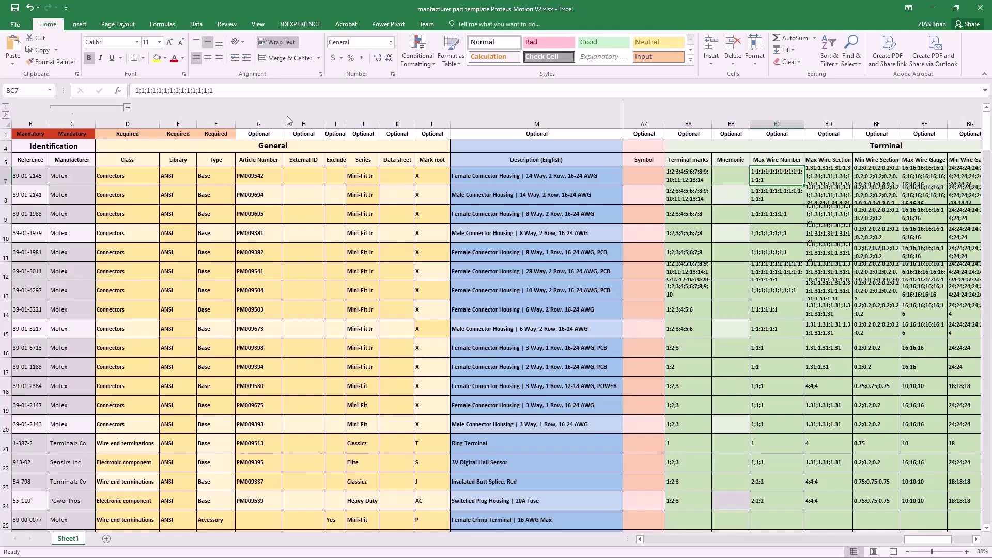
key(ctrl+Tab)
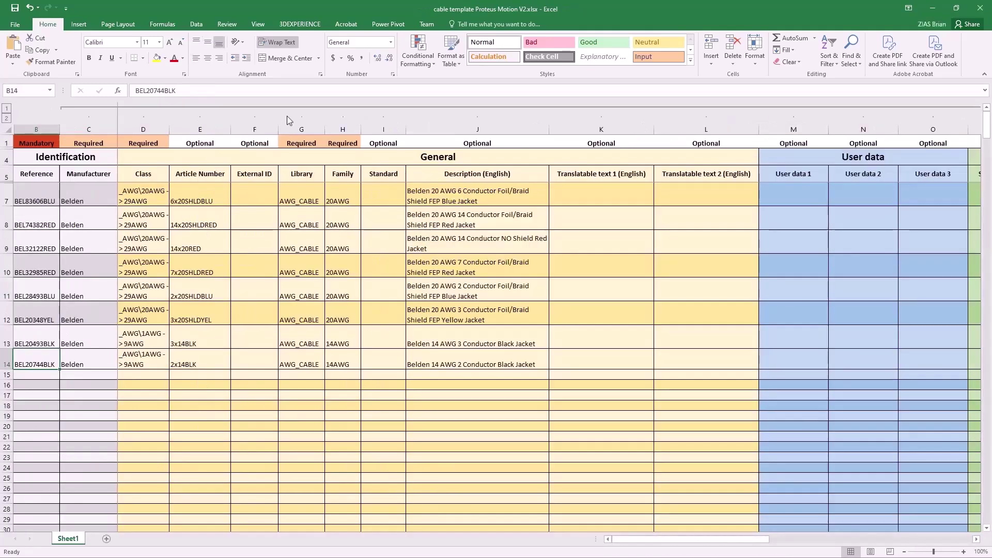
drag(701, 539, 910, 544)
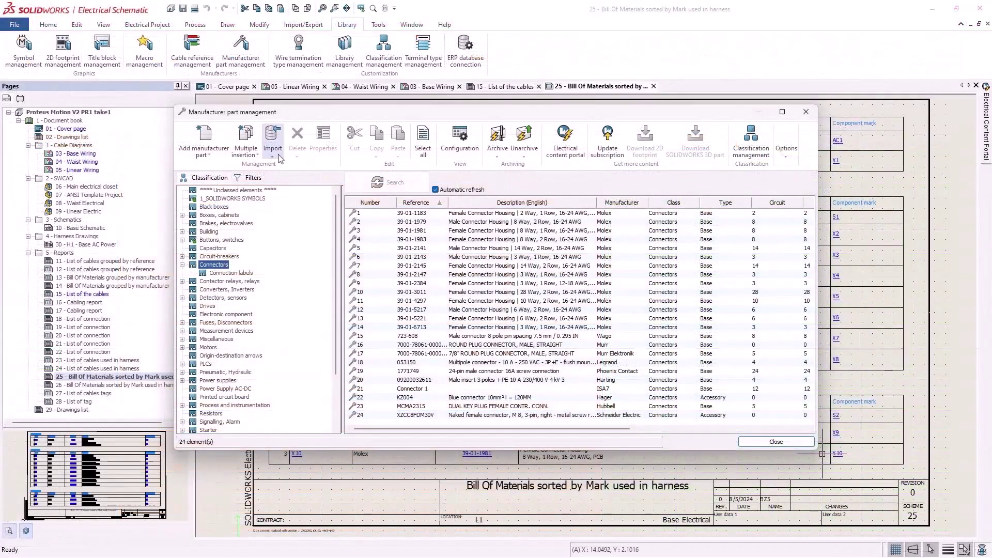
Step: Compare the part template Excel file with the library, finding all 22 parts exist, then close
click(273, 153)
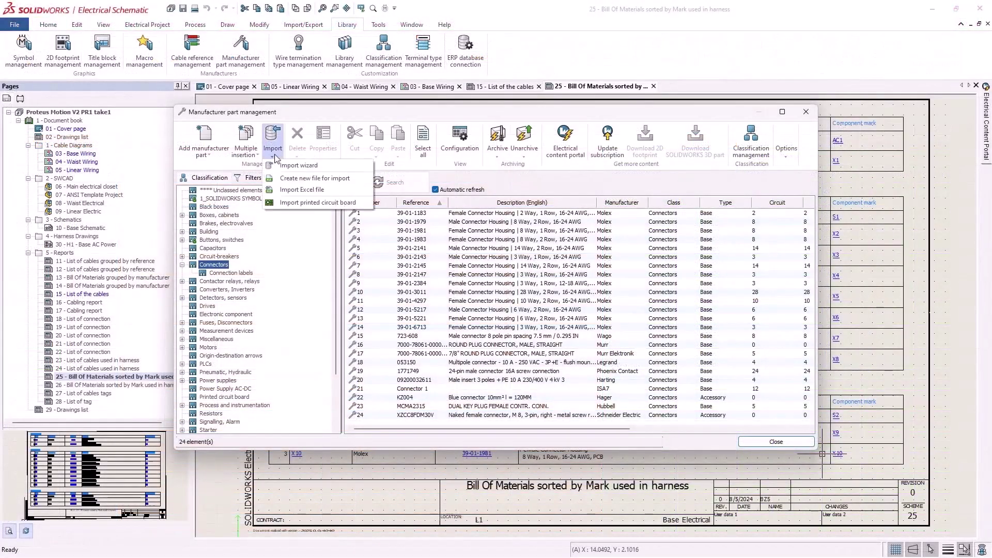
click(342, 190)
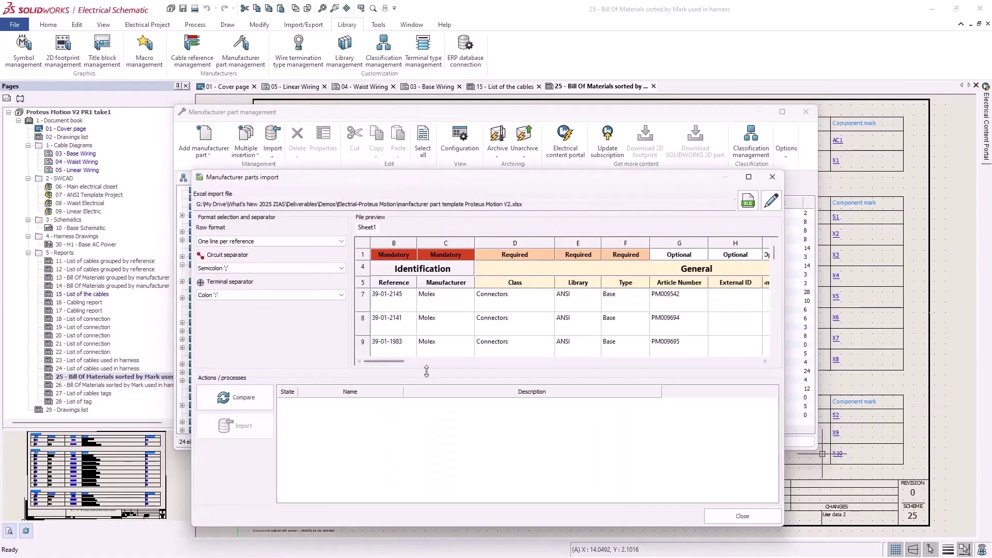
drag(405, 361, 695, 367)
click(233, 395)
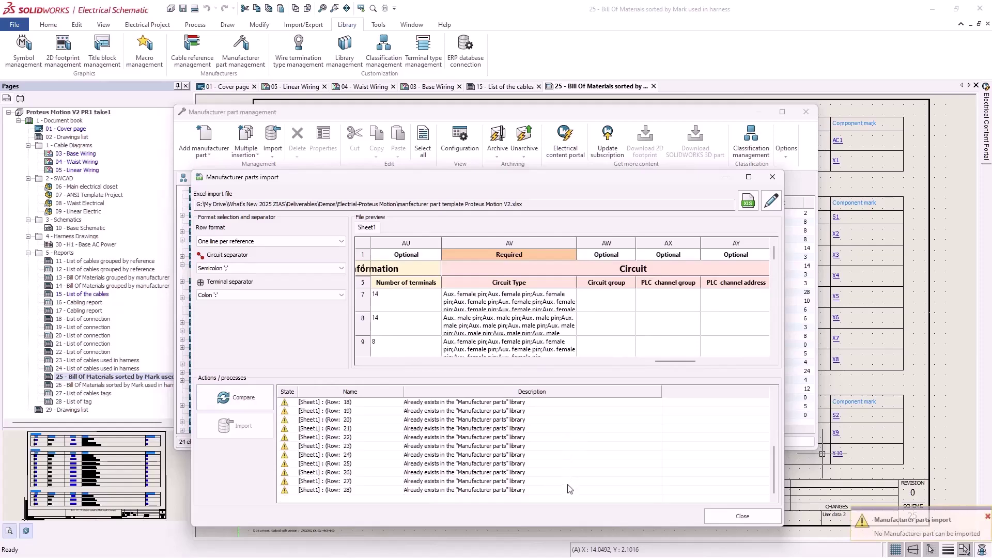
click(749, 516)
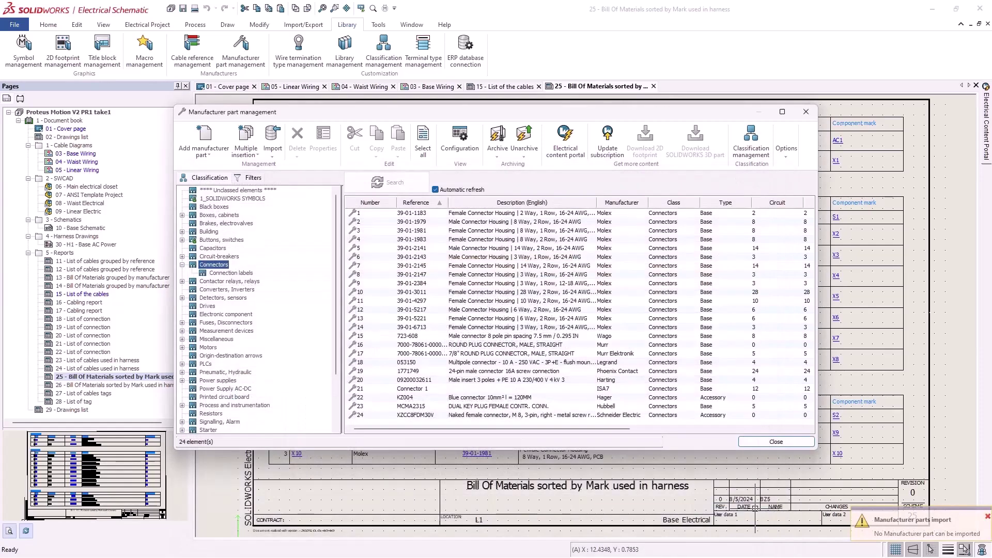
click(775, 442)
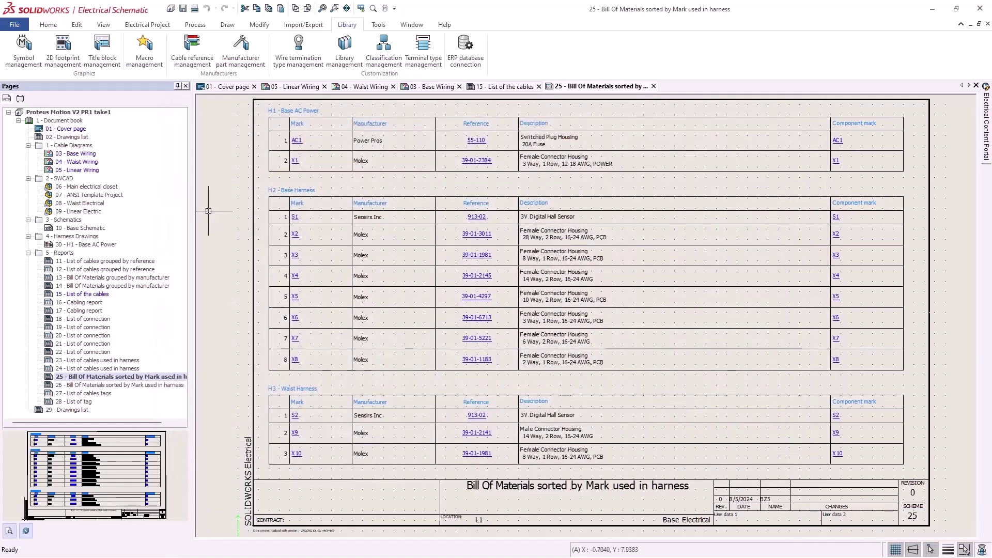
Step: On 03 - Base Wiring, review AC1's Power Pros 55-110 part and its three circuits
double_click(89, 154)
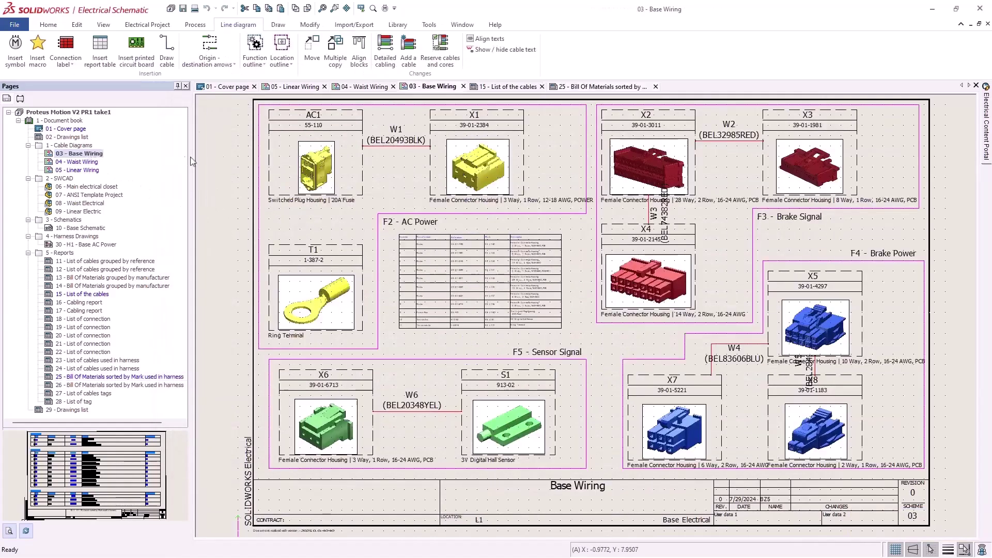
double_click(360, 175)
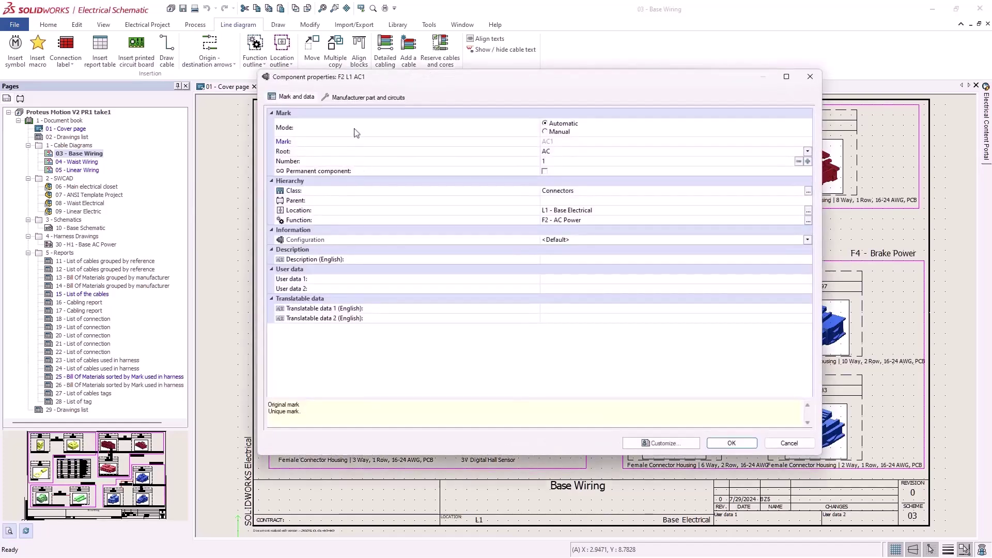
click(373, 98)
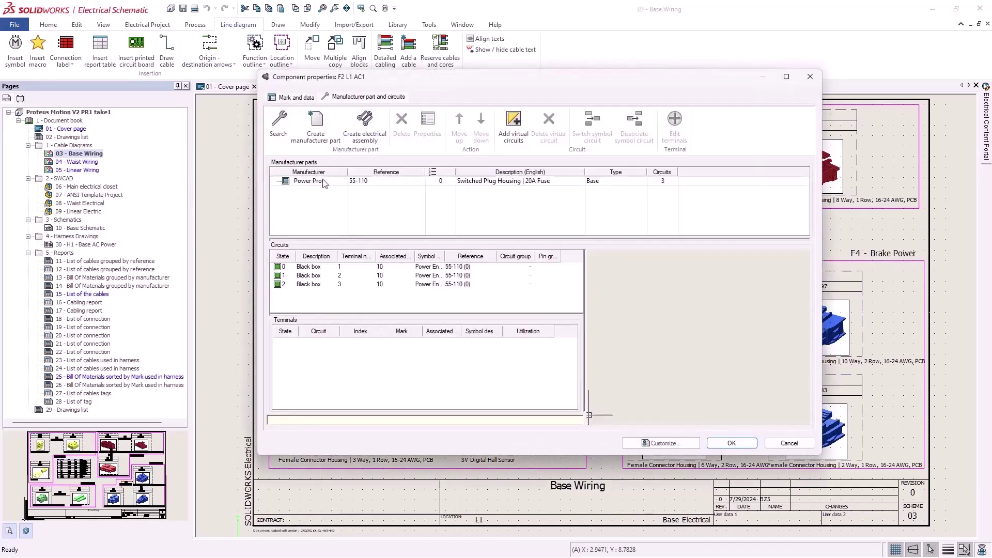
click(732, 443)
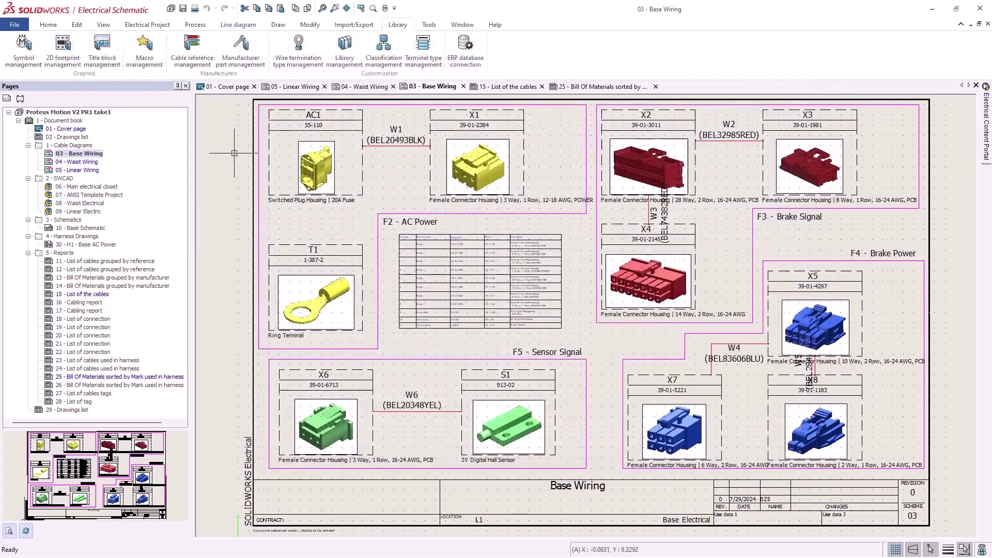
Step: Inspect the cores of 20AWG cable BEL32122RED in cable reference management
click(192, 49)
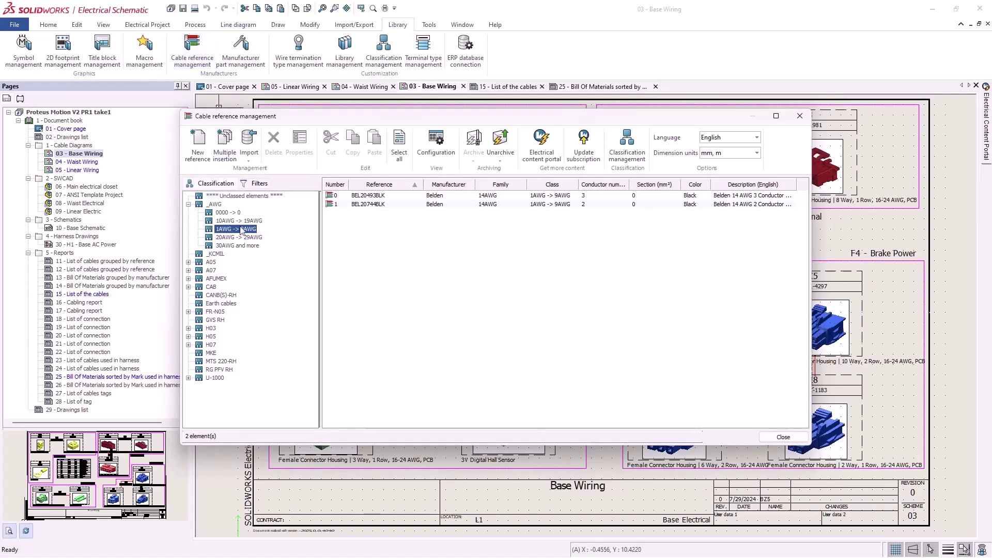
click(239, 237)
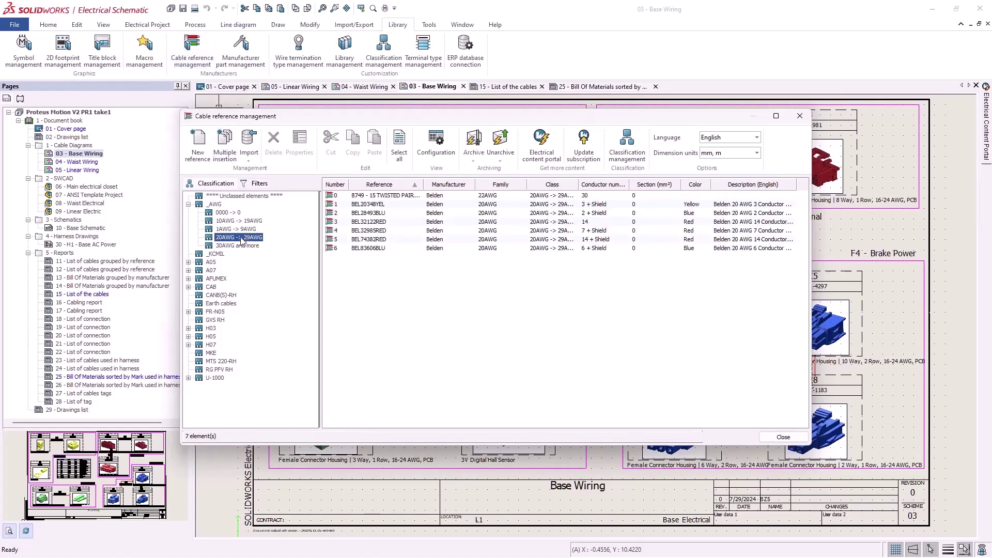
double_click(472, 222)
click(422, 157)
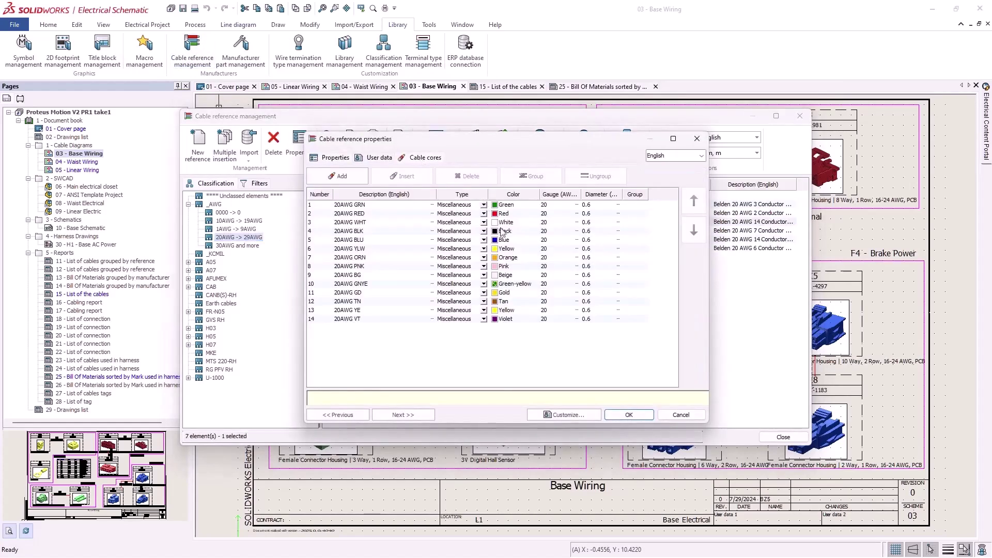
key(Escape)
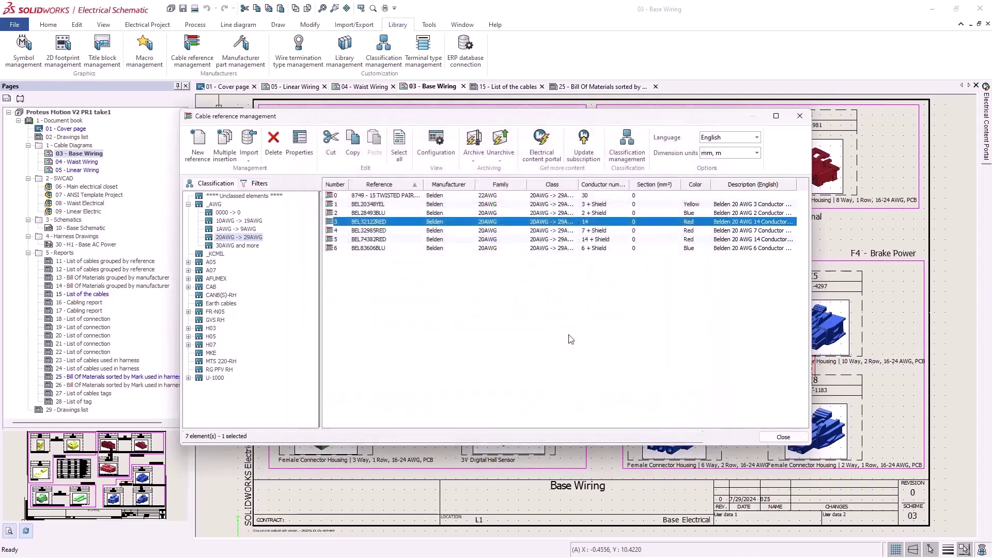
Step: Confirm the 14AWG cable BEL20744BLK keeps PWR as its mark root
click(247, 231)
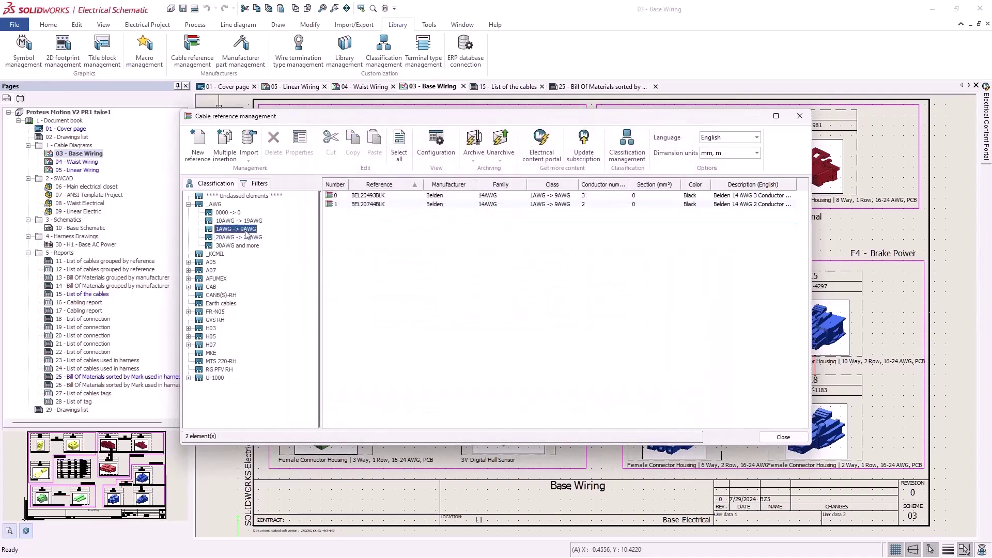
double_click(469, 205)
click(340, 160)
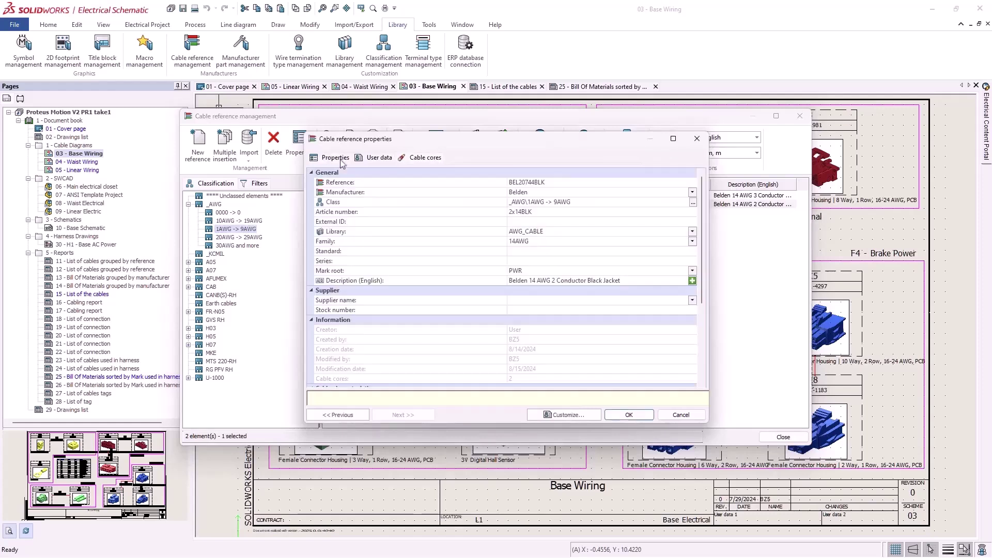
drag(519, 270, 525, 269)
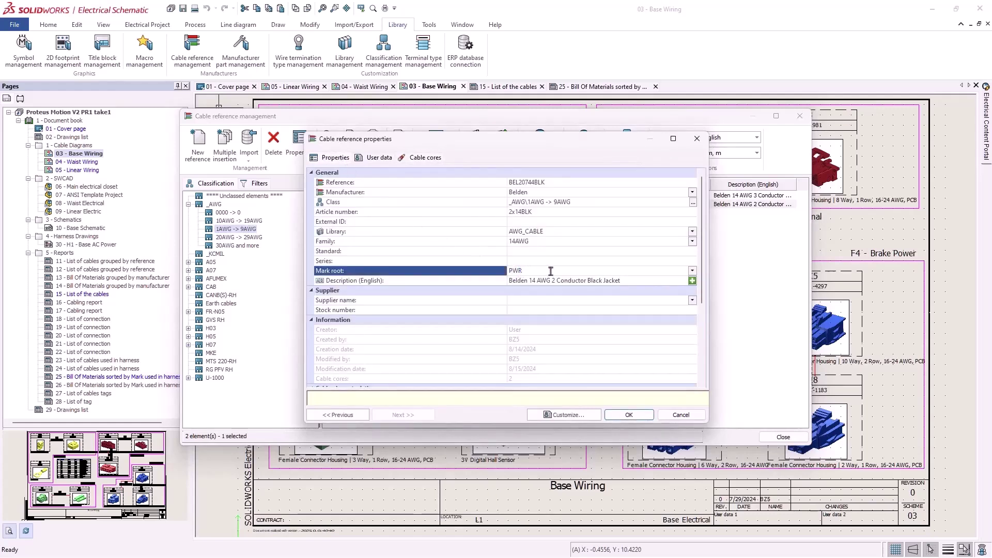
scroll(704, 256, down, 4)
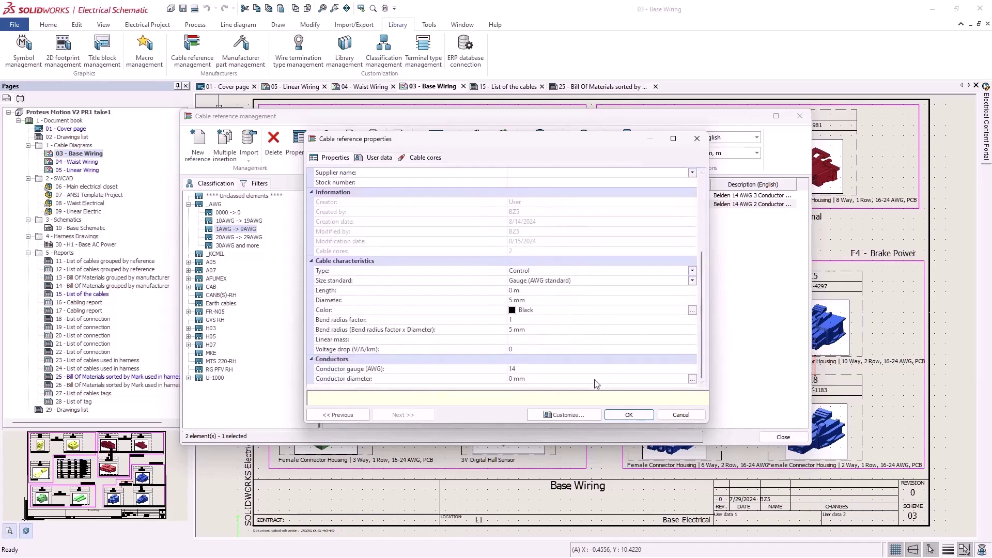
click(629, 415)
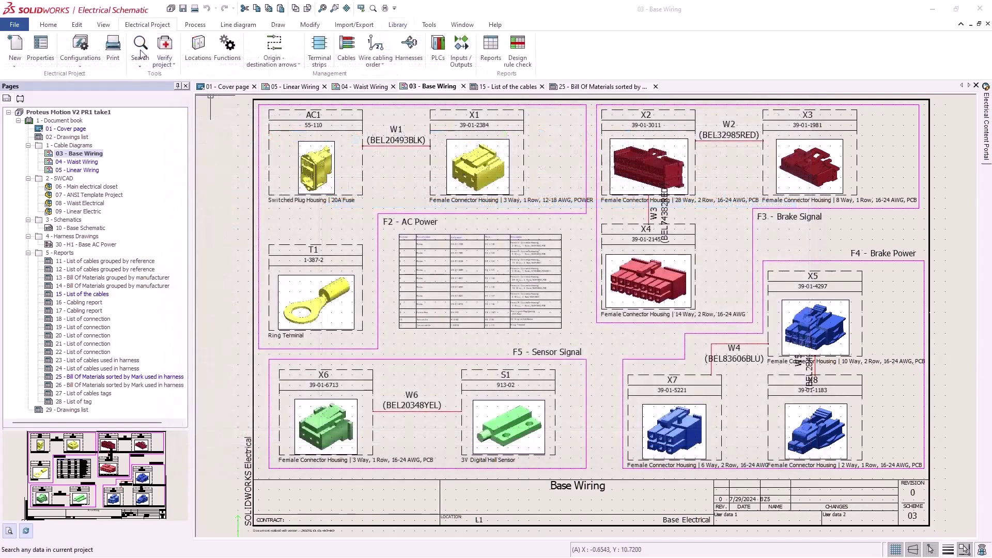
Step: Search the project for cables and show cable W6 on the Waist Wiring drawing
click(140, 49)
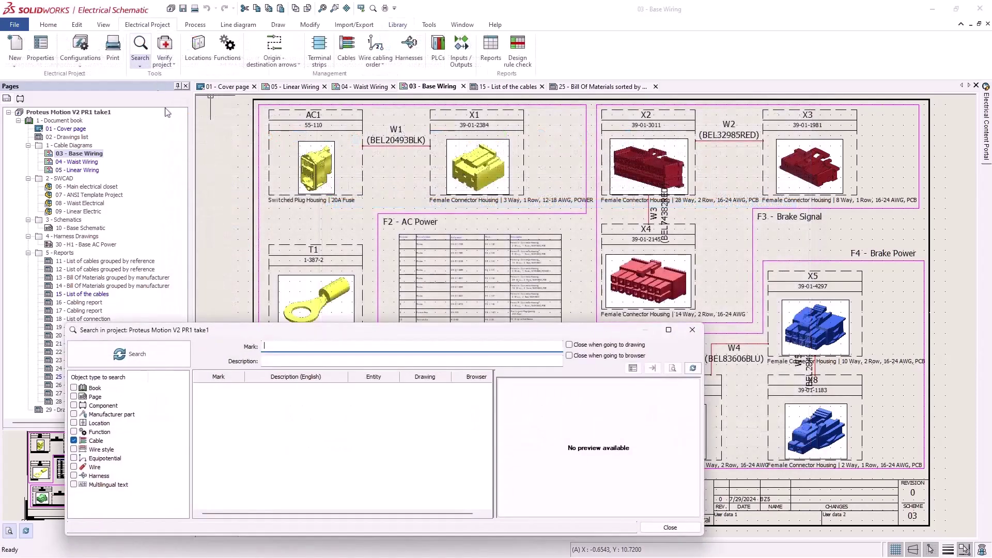
click(143, 352)
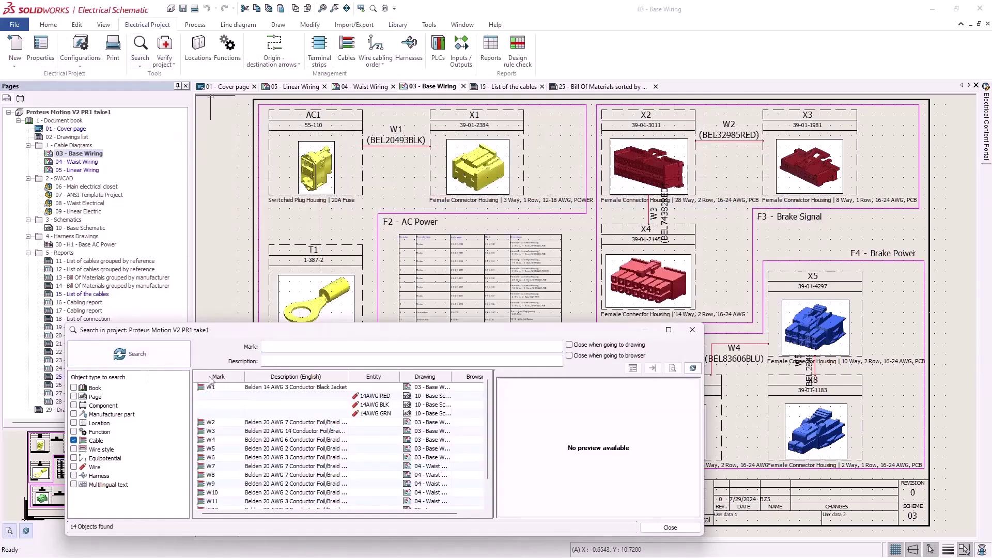
double_click(326, 458)
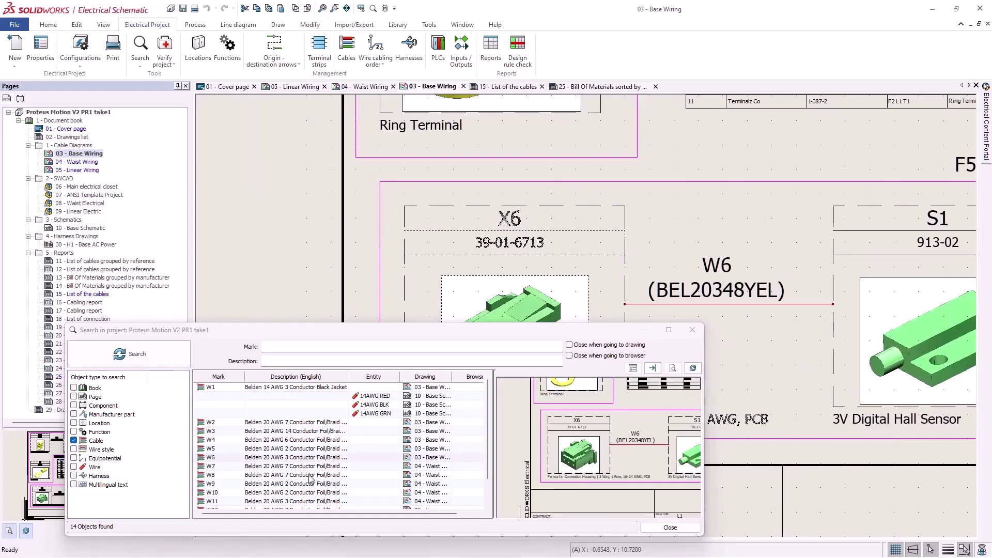
right_click(311, 476)
click(371, 499)
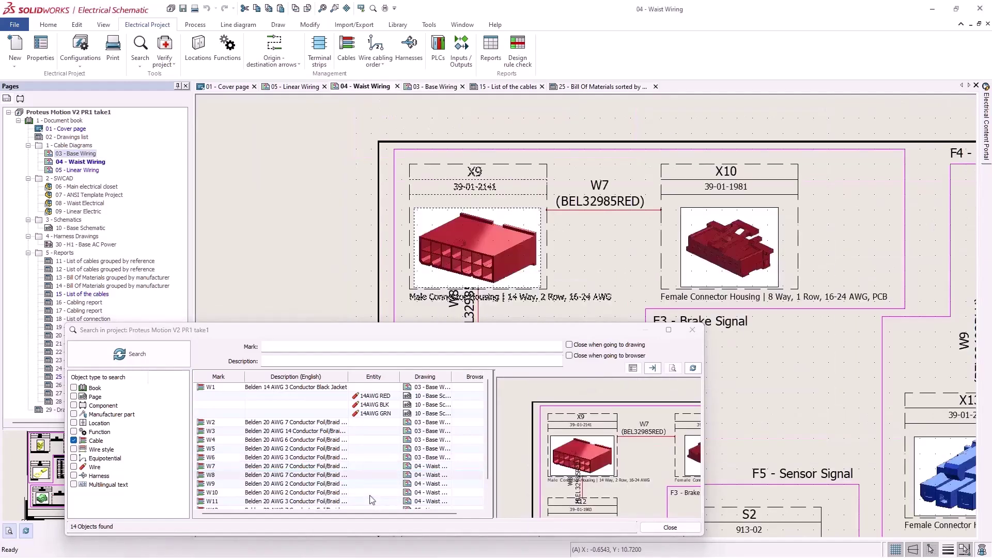
Step: Locate the 14AWG BLK core in Base Schematic and cable W1 on Base Wiring
right_click(383, 403)
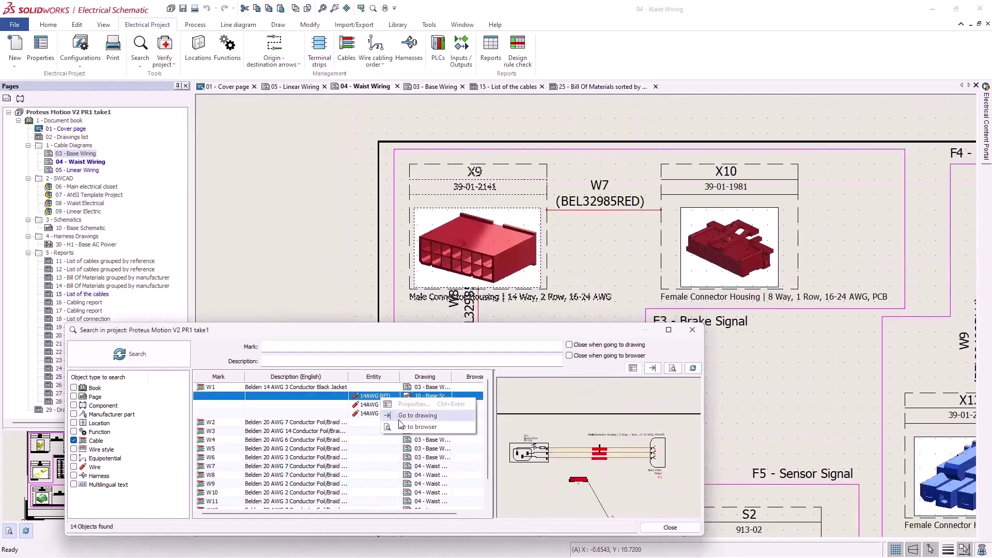
click(400, 424)
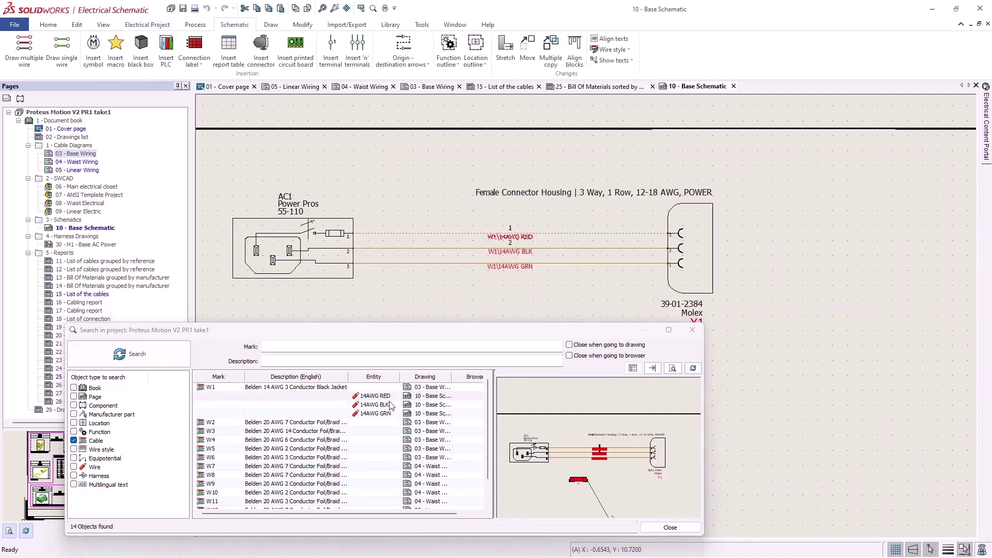
right_click(389, 402)
click(419, 428)
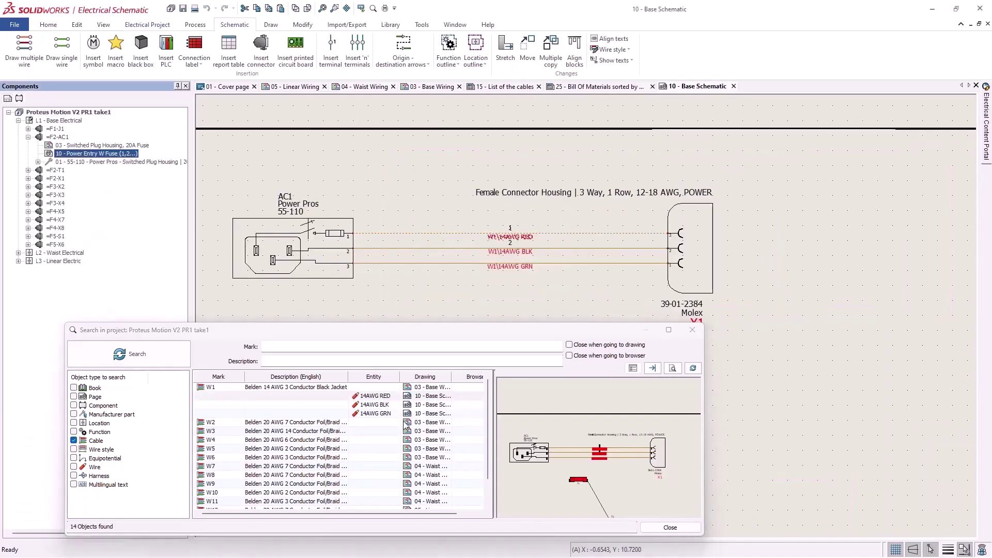
right_click(336, 394)
click(366, 407)
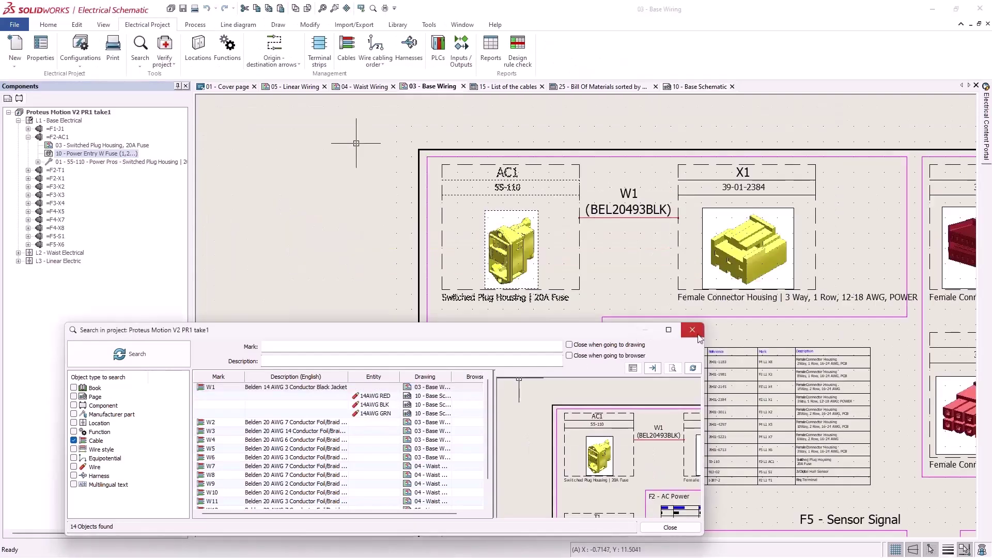
click(693, 330)
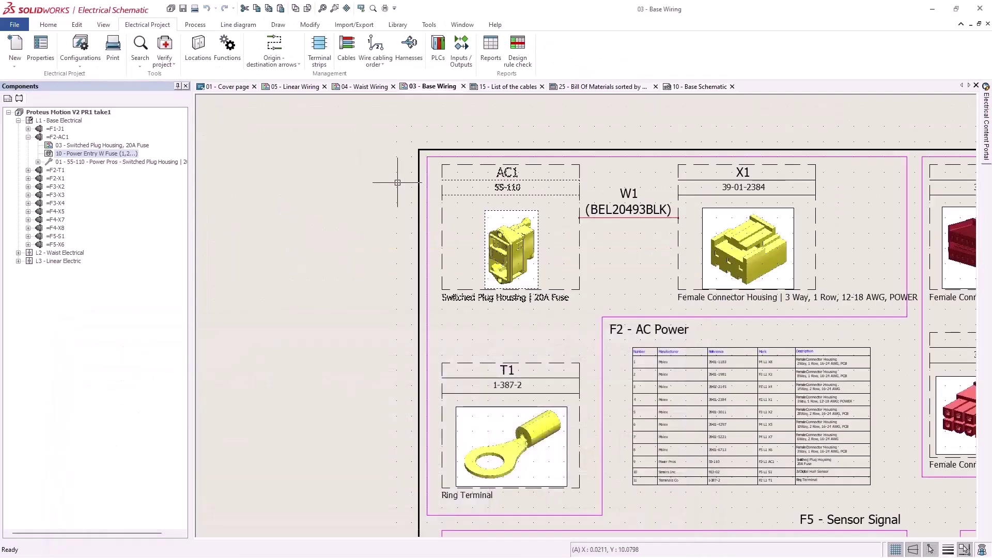
Step: Delete cable W1 with 'Dissociate and delete', keeping its wires between AC1 and X1
click(347, 49)
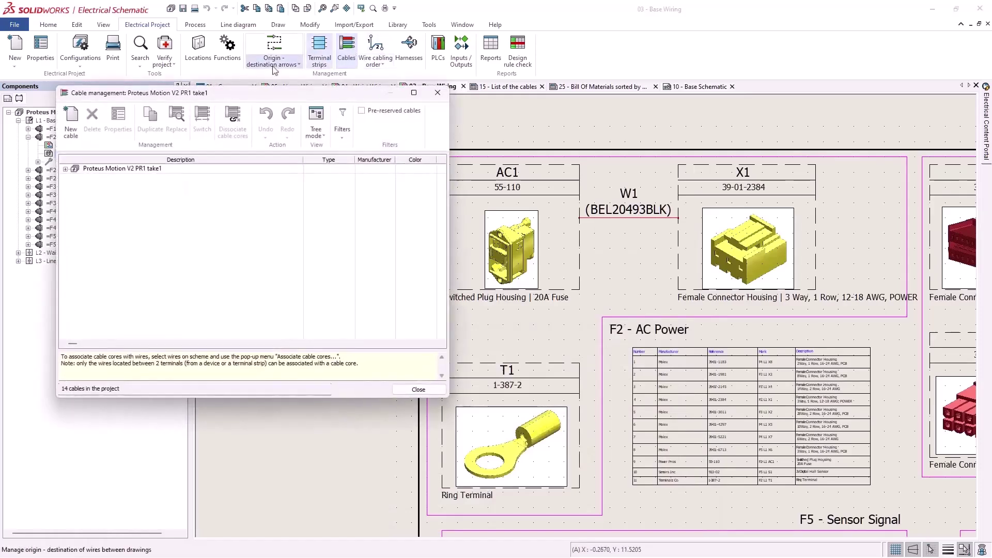
click(66, 169)
click(104, 177)
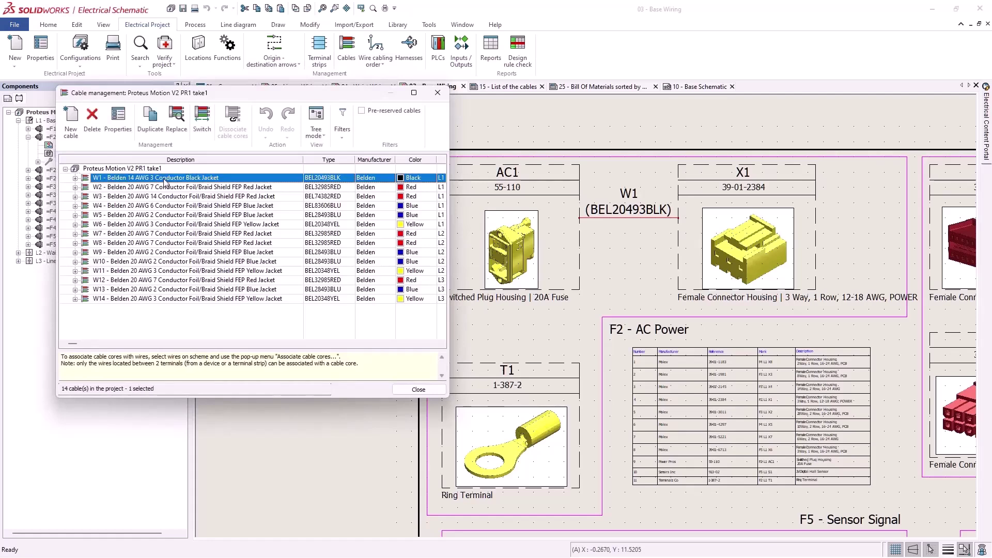
click(93, 129)
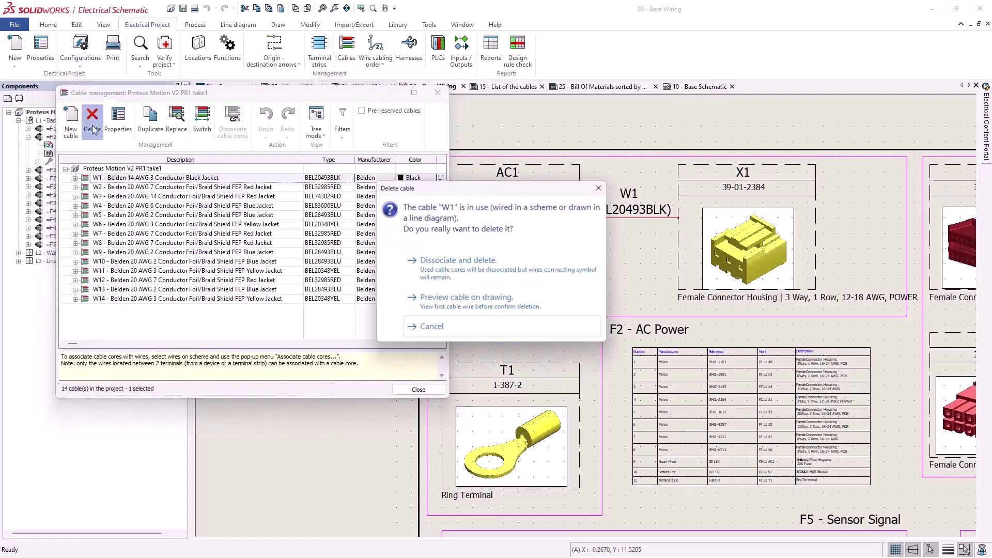
click(529, 305)
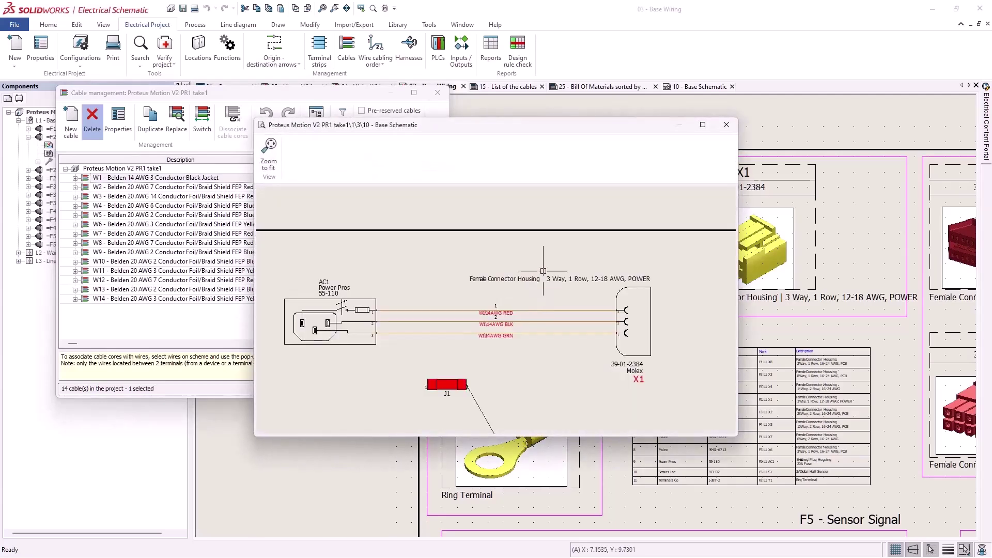
click(726, 125)
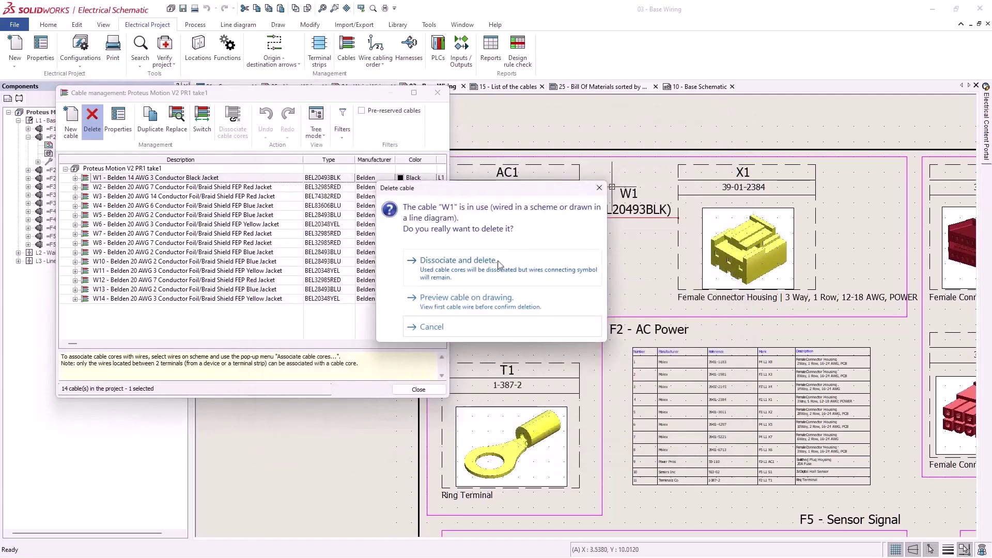
click(458, 260)
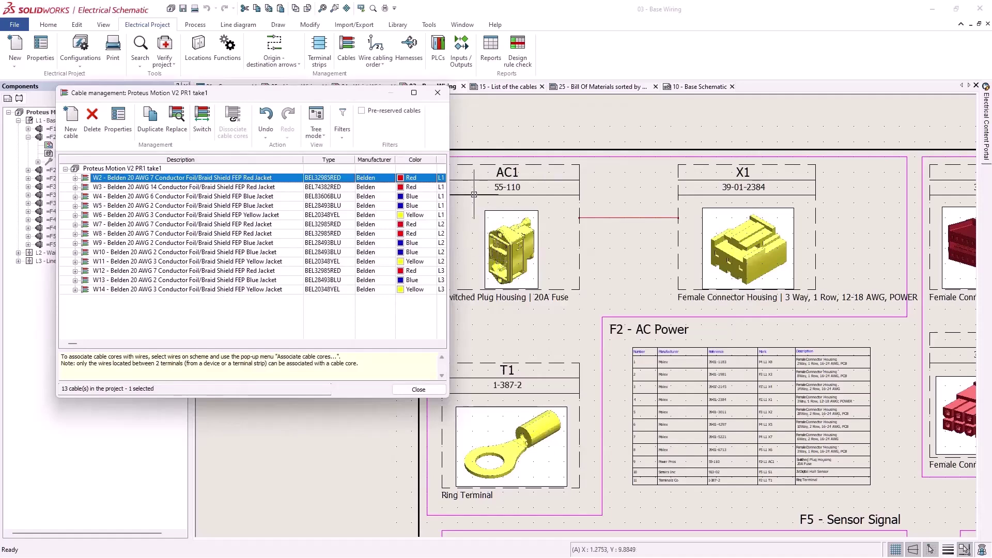
click(438, 92)
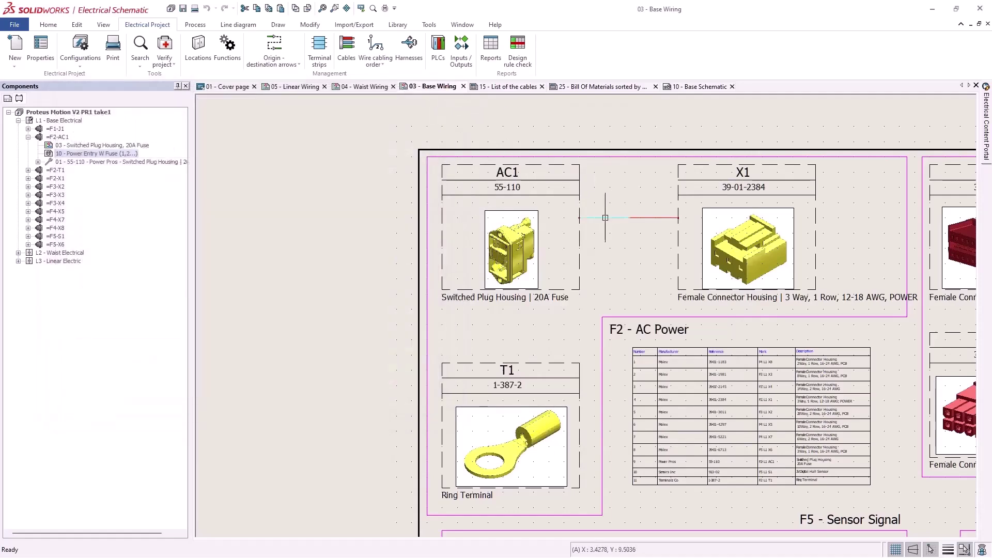
Step: Add cable BEL20744BLK, filtered by mark root PWR, to the AC1–X1 connection
double_click(627, 218)
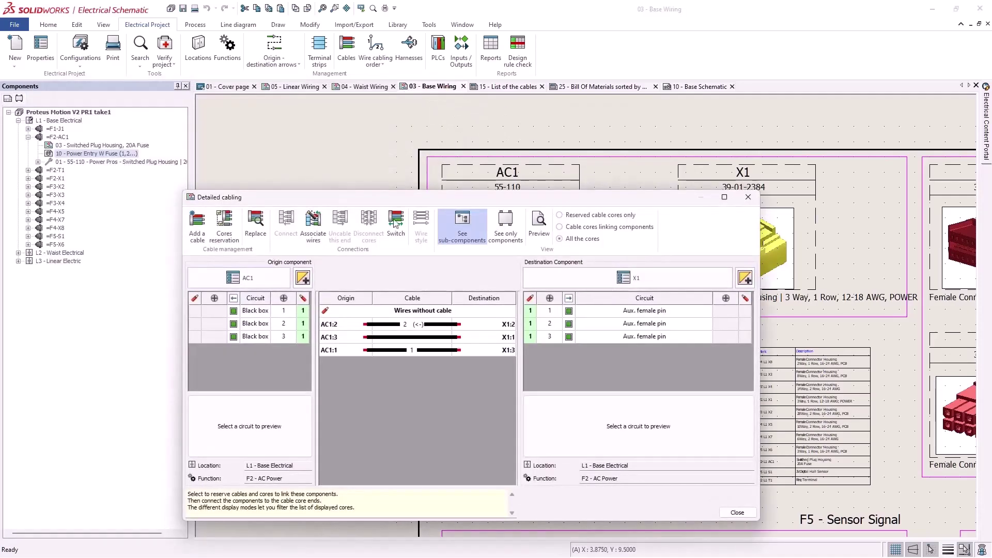
click(196, 224)
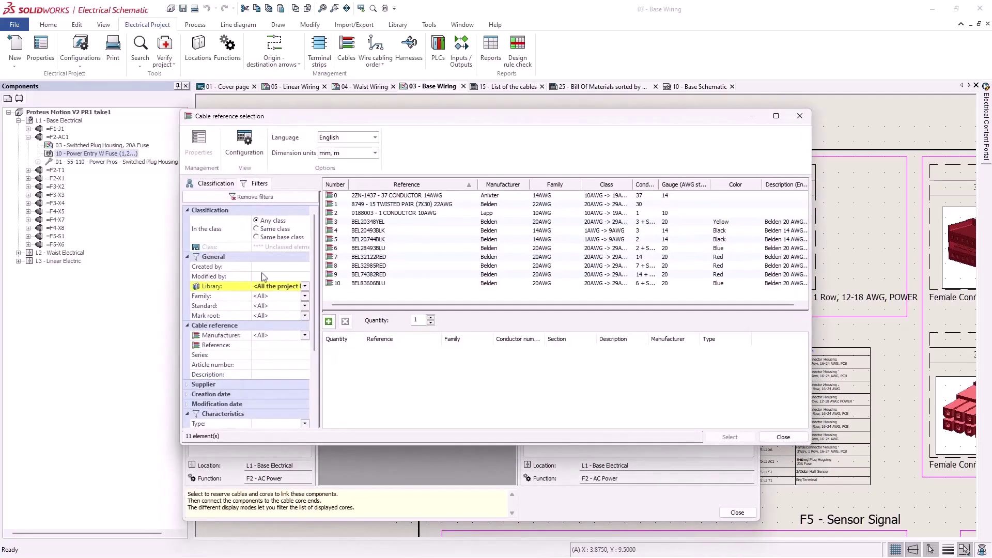
click(305, 315)
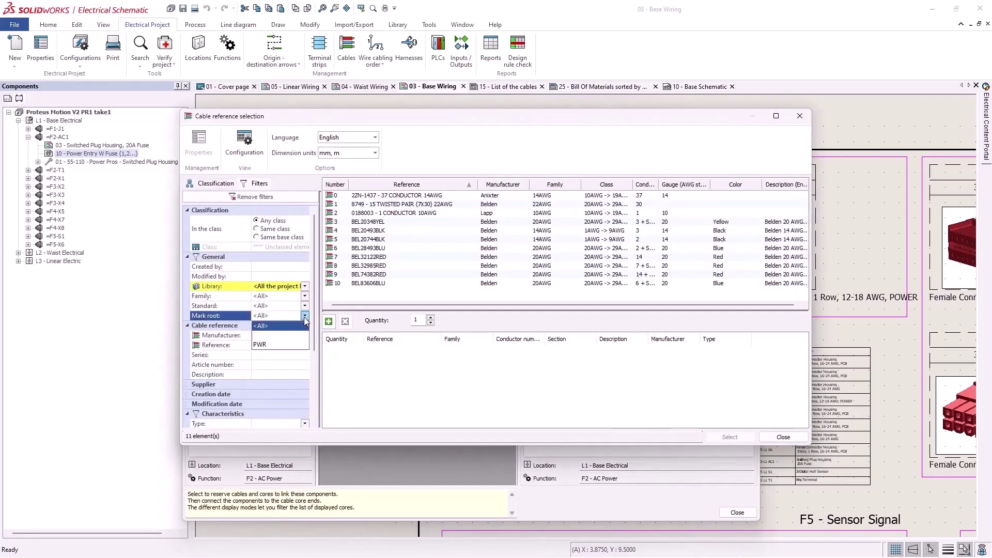
click(298, 345)
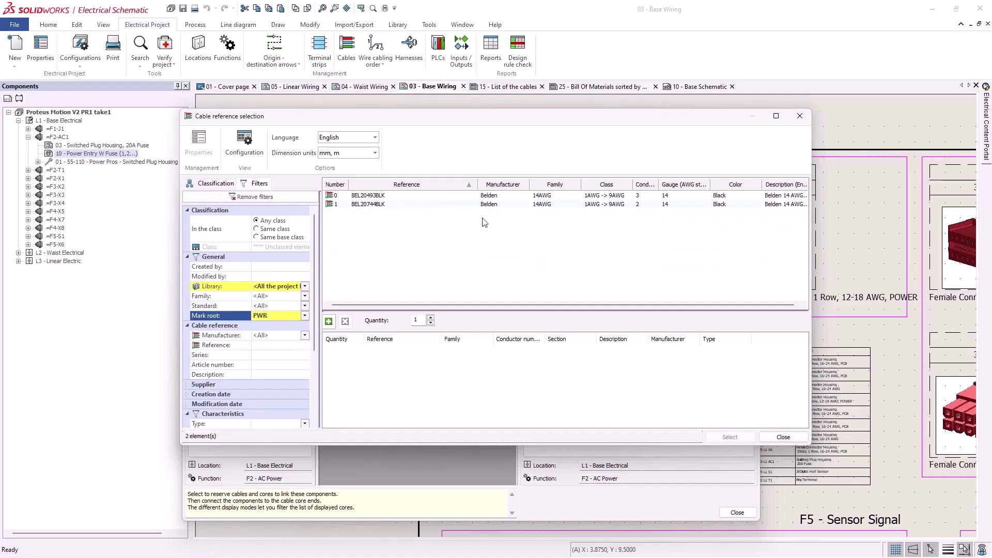
click(607, 205)
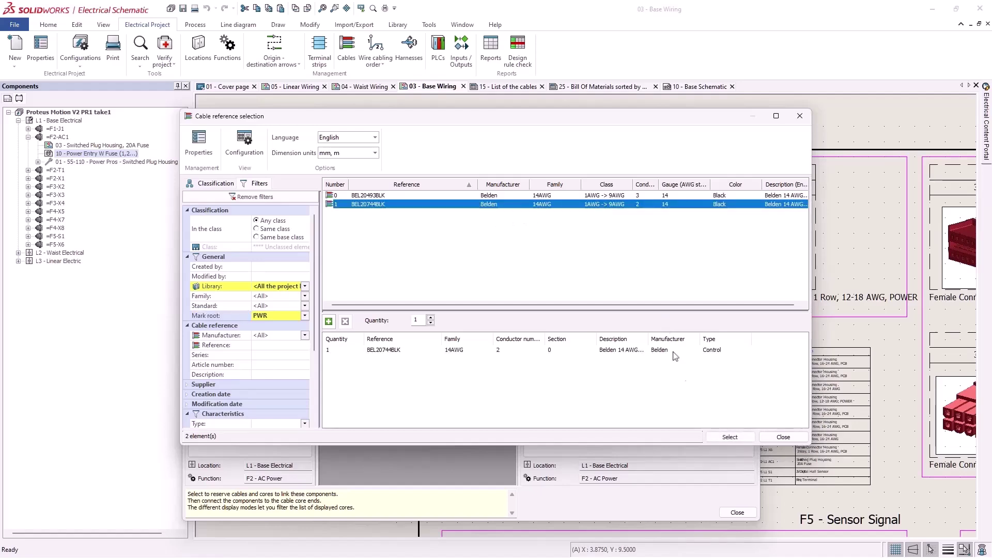
click(730, 437)
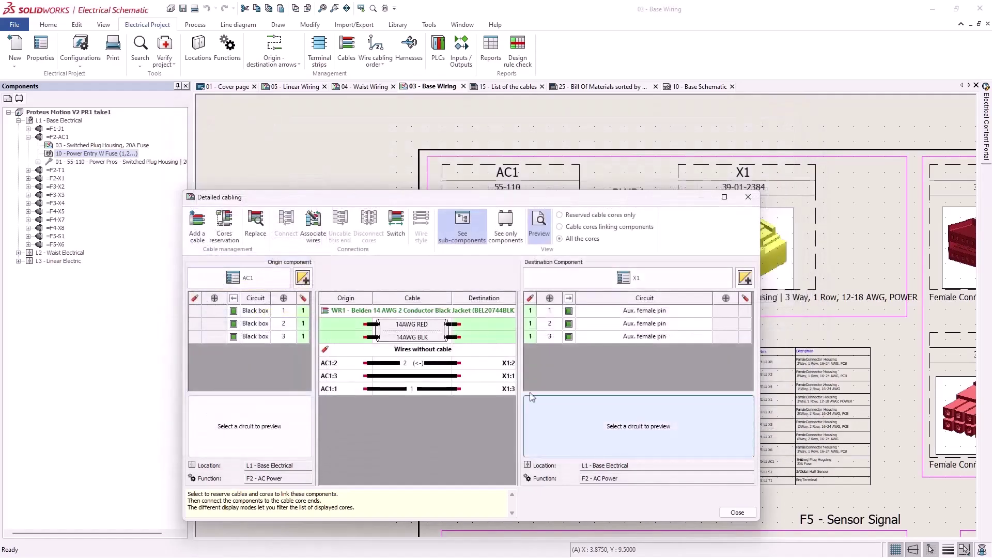
Step: Assign AC1:1 to the 14AWG RED core and AC1:2 to the 14AWG BLK core
click(337, 325)
drag(288, 311, 337, 325)
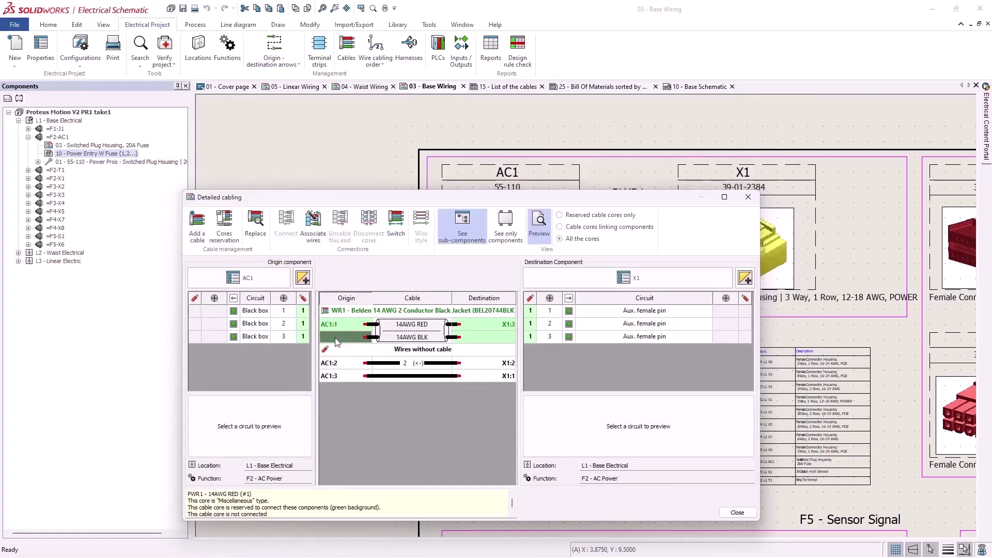
drag(331, 363, 335, 337)
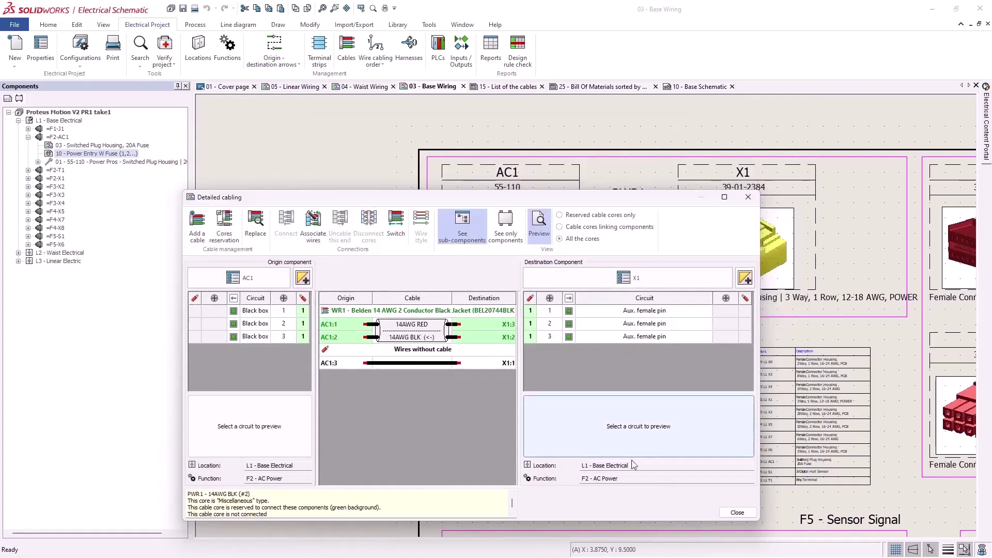
click(734, 513)
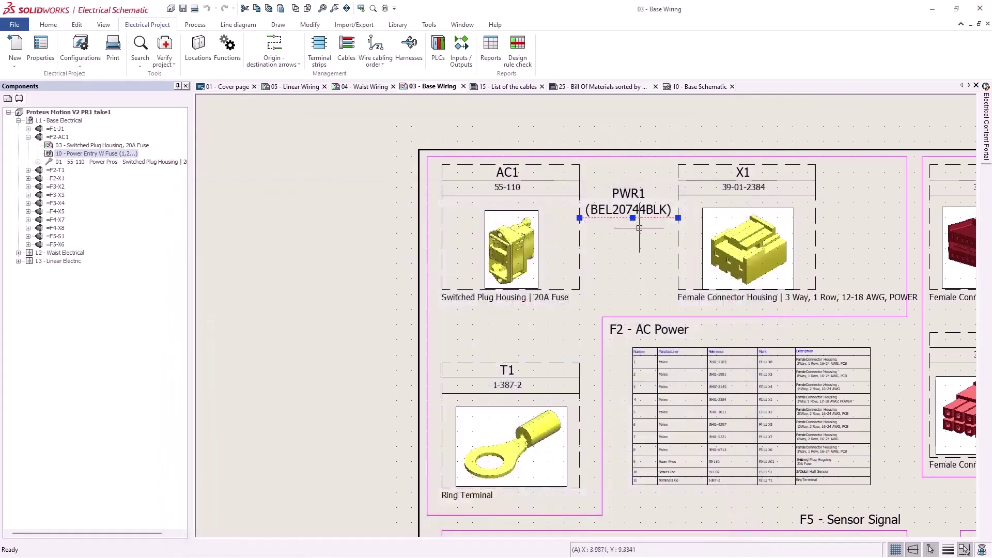
middle_drag(641, 232, 416, 256)
scroll(415, 256, down, 1)
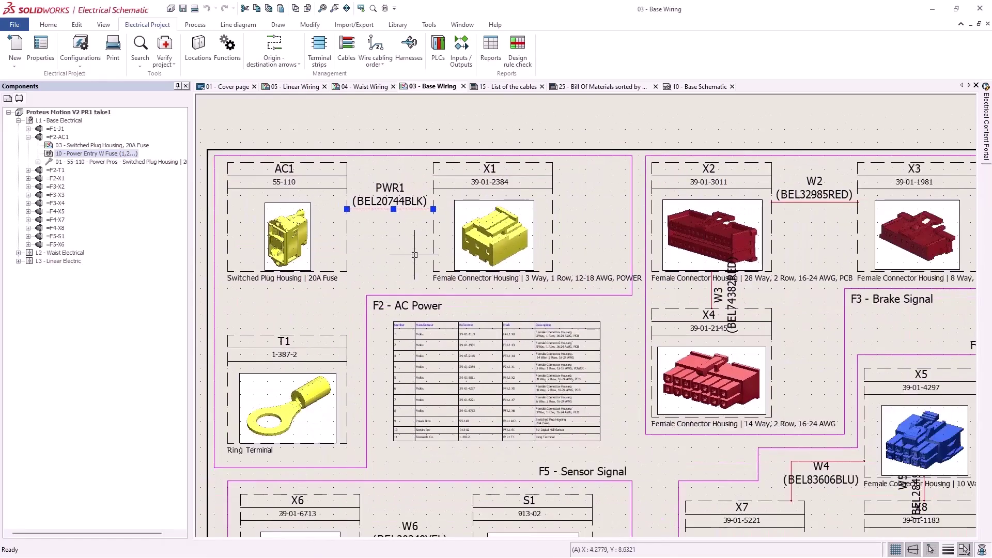
Step: Open the project configuration's Mark settings and edit the Cable formula
click(80, 52)
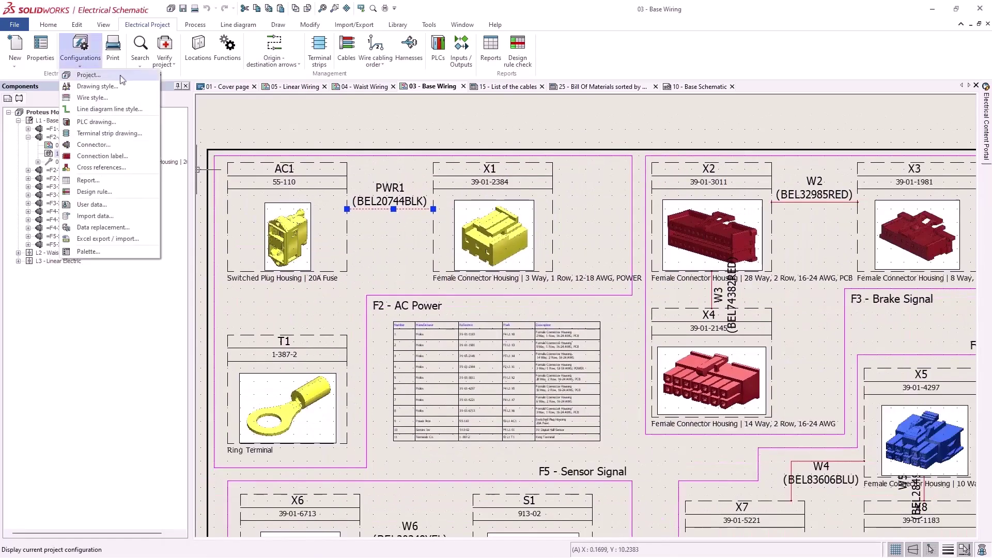
click(120, 75)
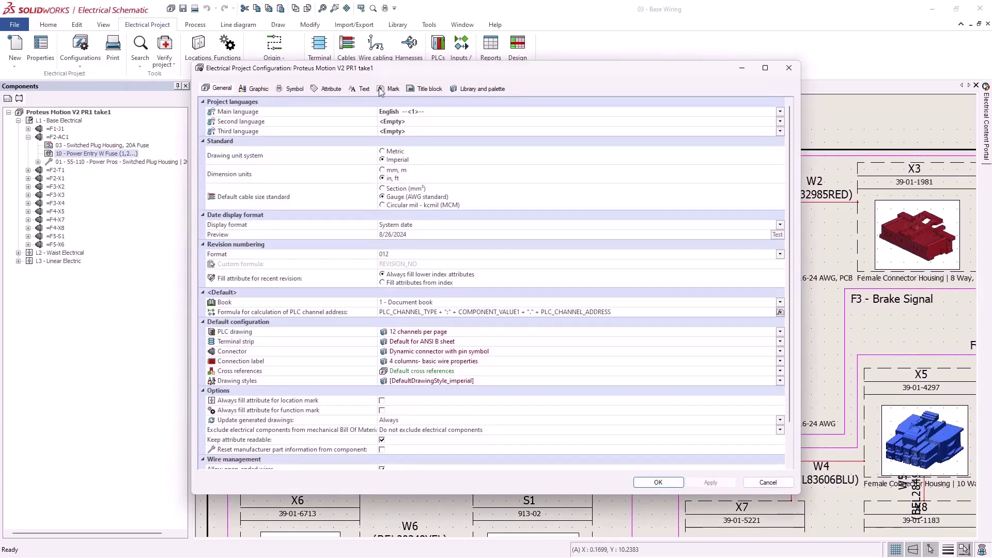
click(383, 89)
scroll(451, 221, down, 1)
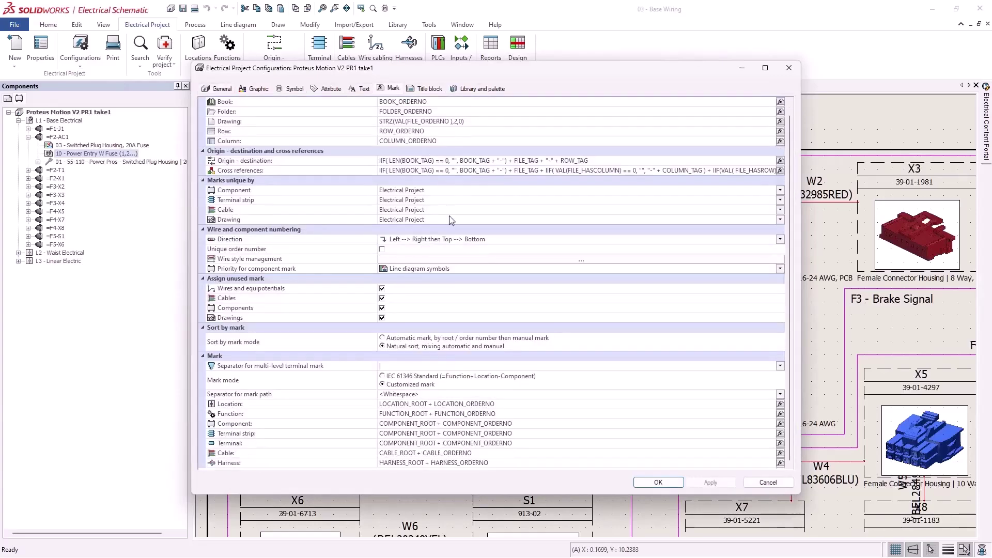
double_click(442, 455)
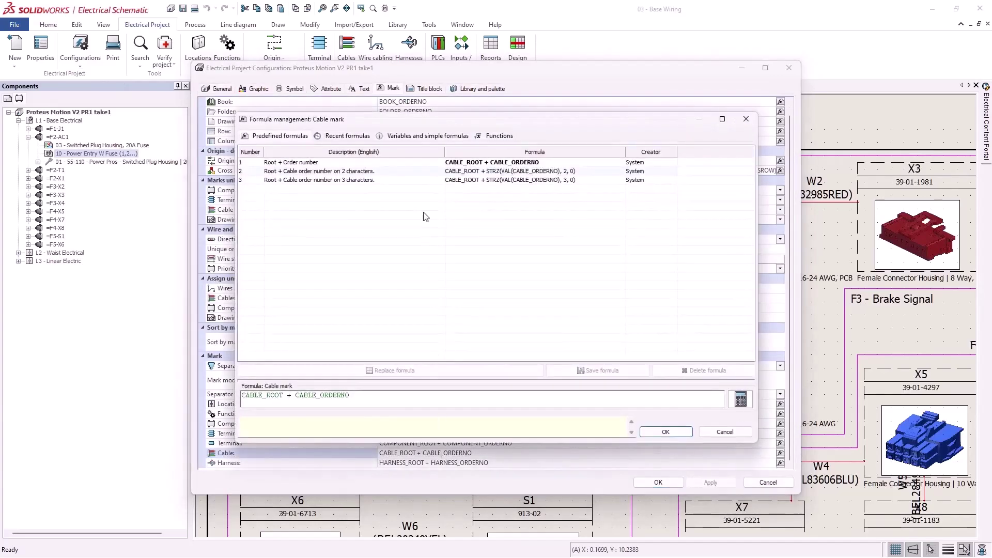
Step: Build the cable formula from COMPONENT_ORIGIN_TAG and COMPONENT_DESTINATION_TAG and save the configuration
click(420, 136)
scroll(432, 251, down, 1)
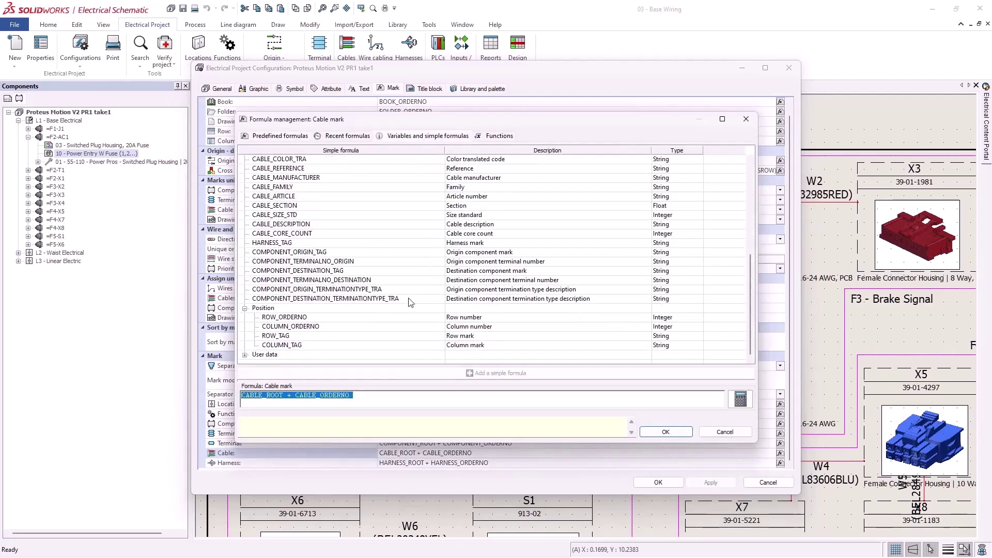
double_click(329, 252)
click(339, 272)
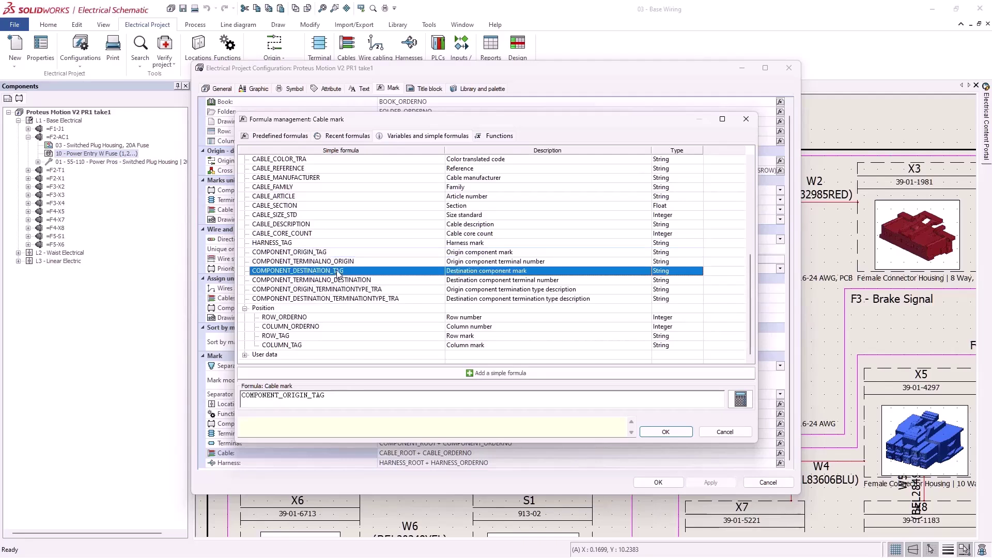
double_click(338, 272)
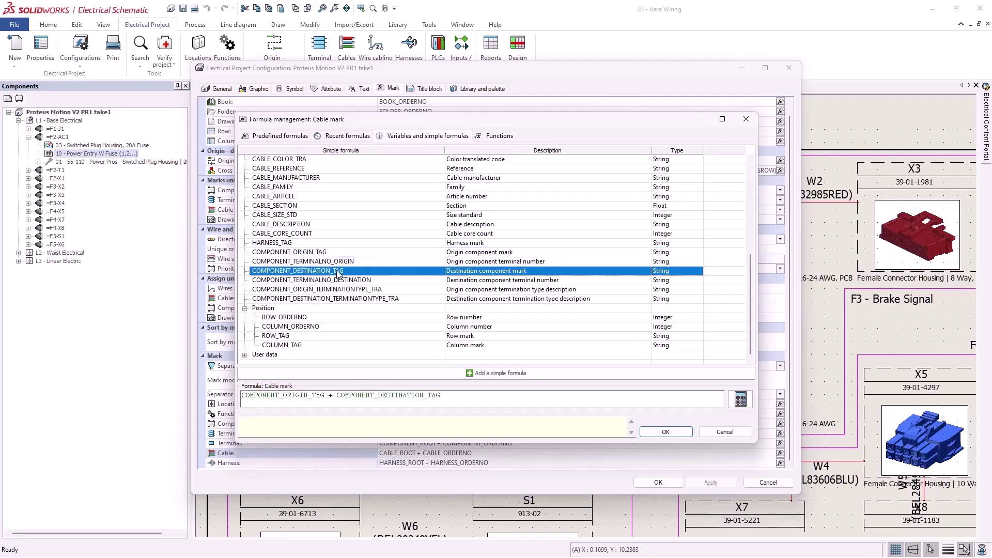
click(667, 432)
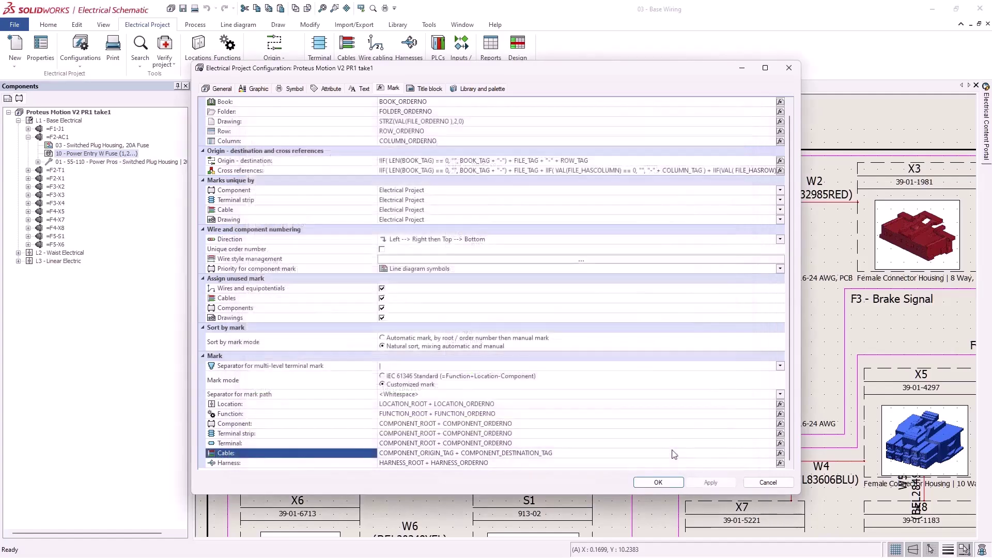
click(659, 482)
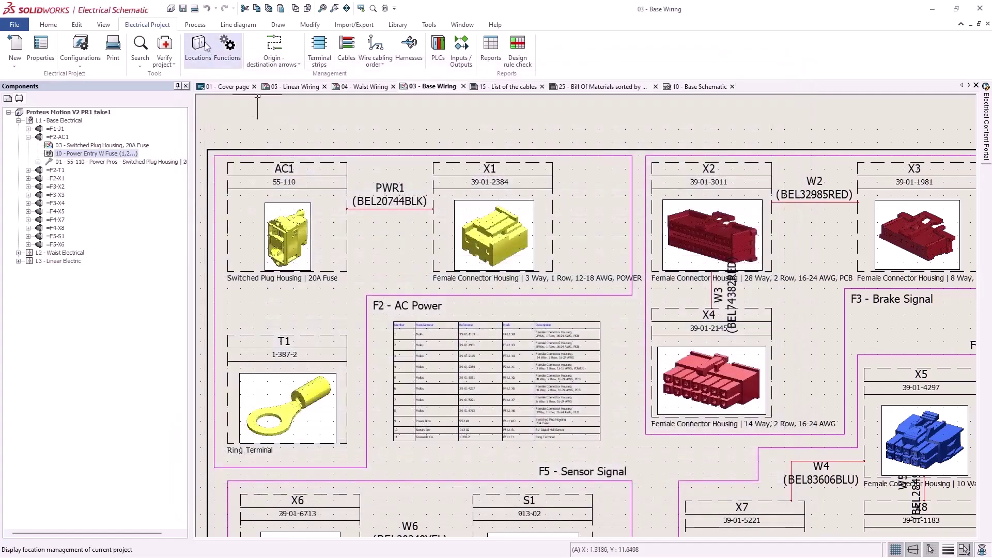
Step: Renumber cable marks with recalculated order numbers, yielding AC1X1, X2X3, X2X4, X7X5 and X6S1
click(196, 25)
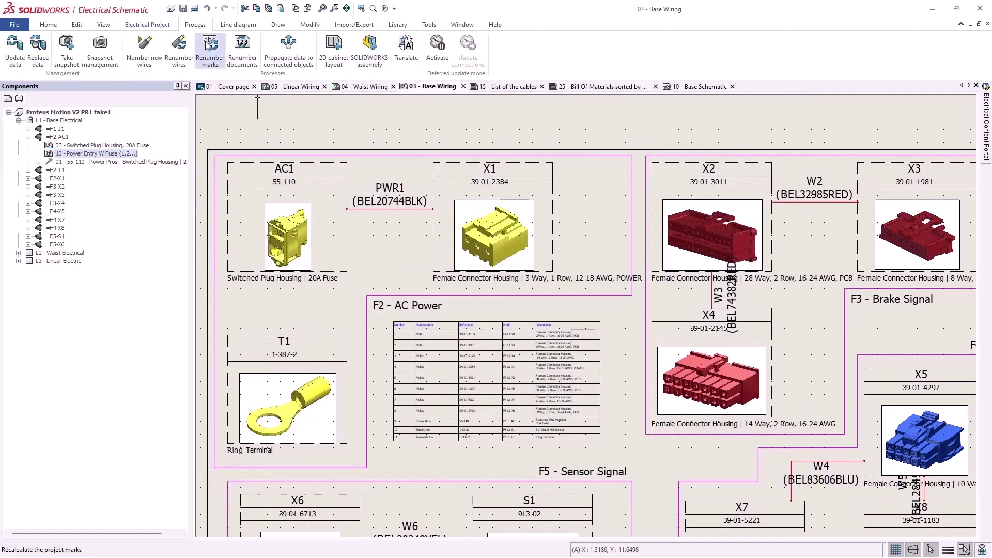
click(210, 47)
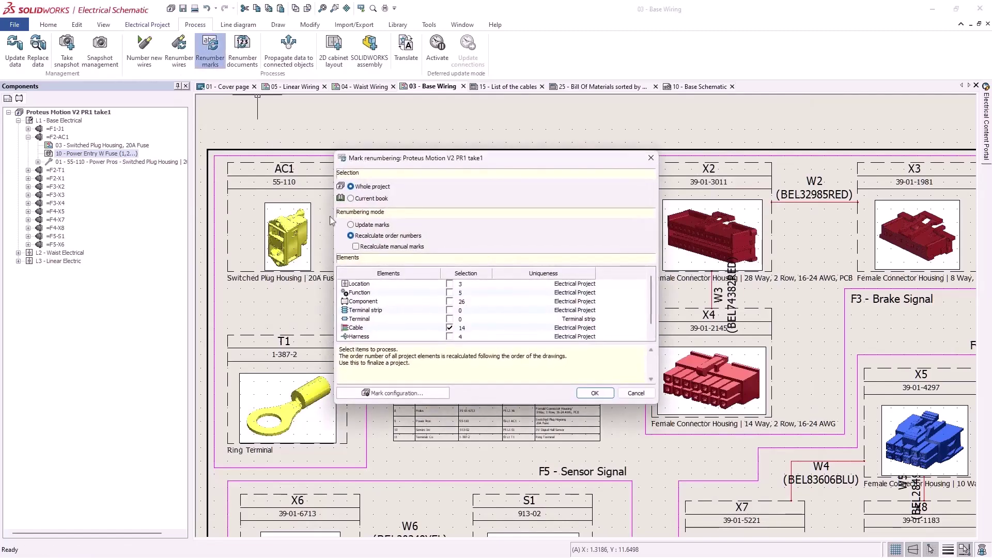
click(595, 391)
click(531, 312)
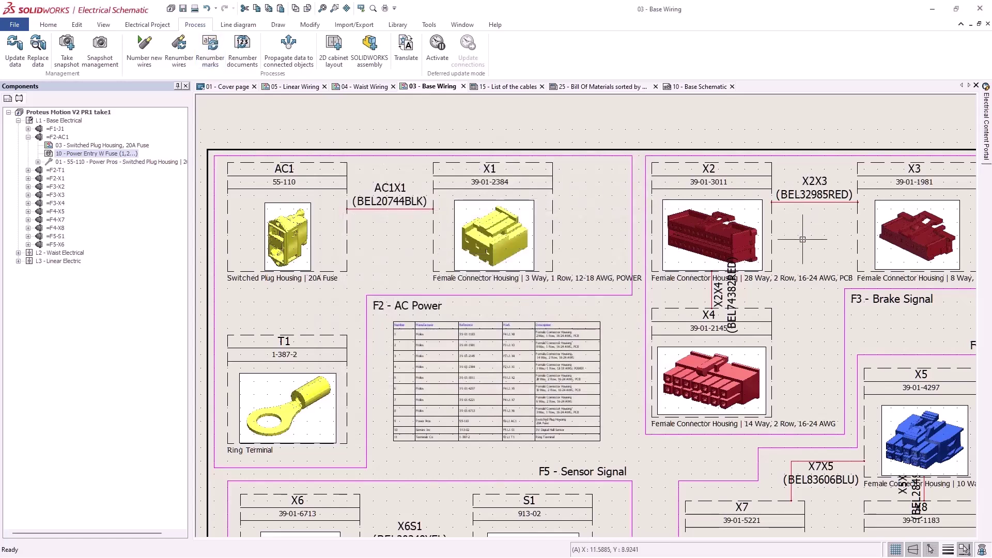
click(347, 232)
right_click(346, 221)
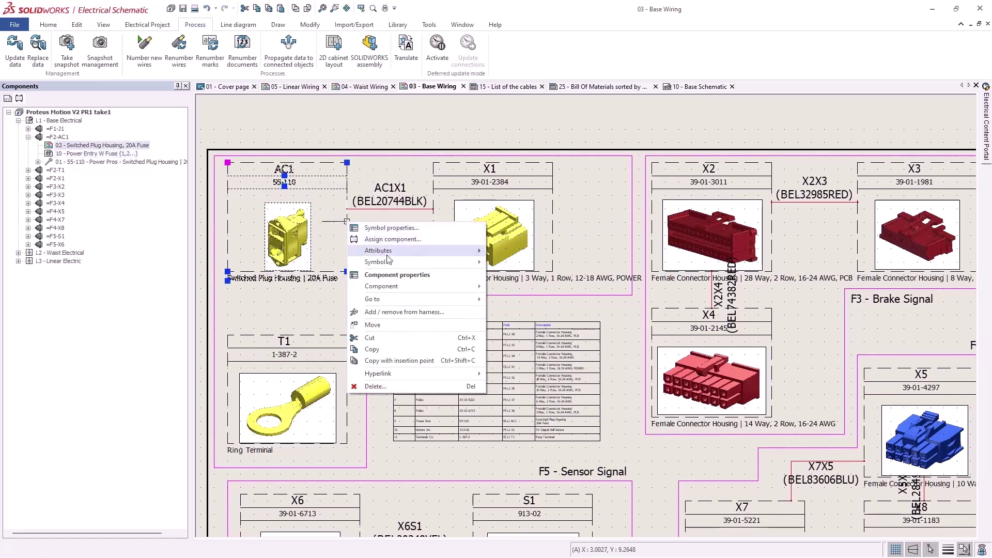
key(Escape)
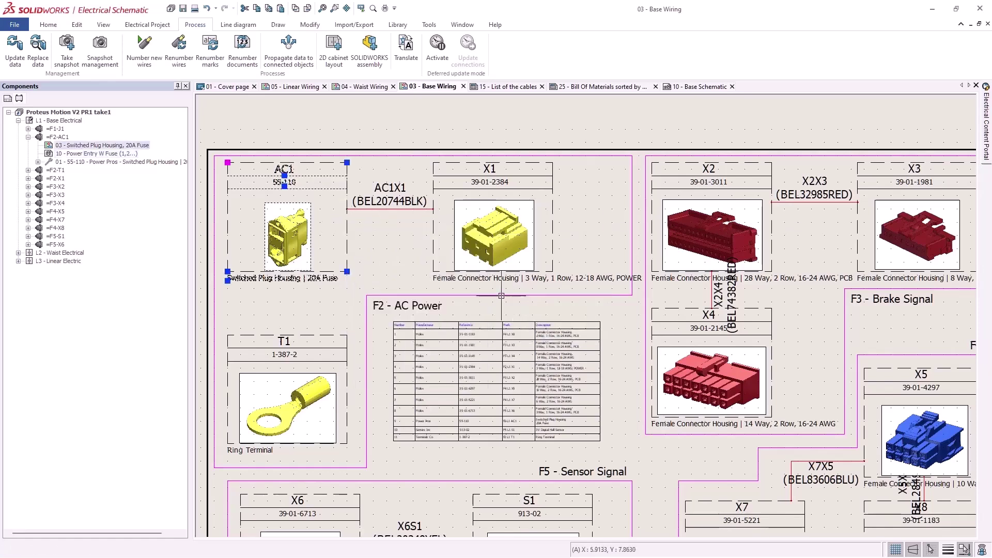
Step: Open the 30 - H1 - Base AC Power harness drawing and fit the whole sheet
double_click(123, 156)
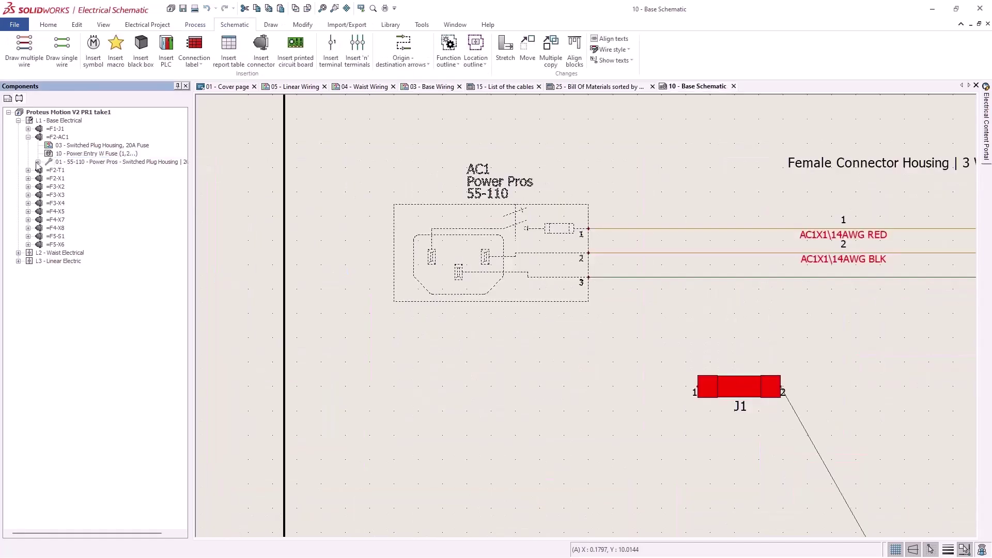
click(38, 162)
double_click(82, 170)
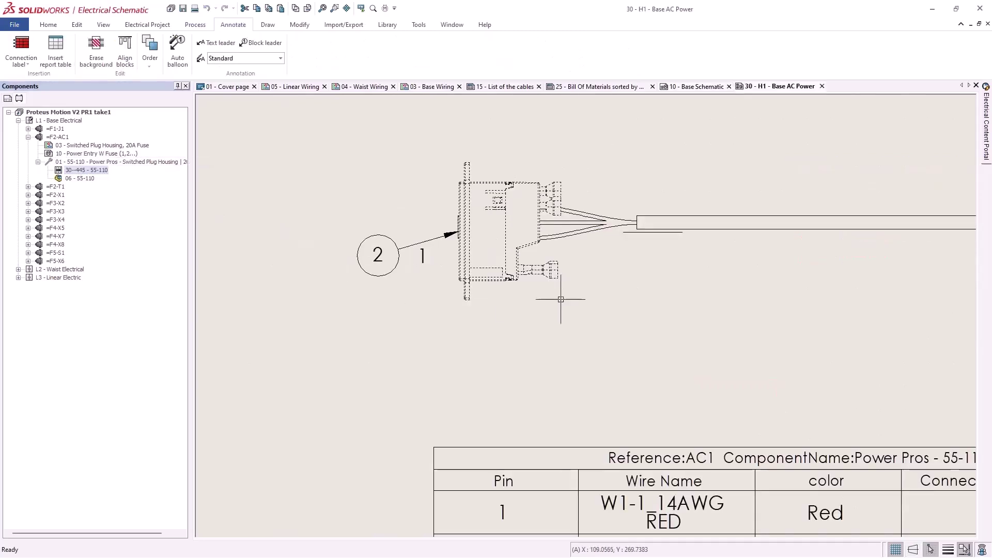
scroll(759, 284, down, 3)
scroll(765, 294, down, 1)
middle_drag(765, 295, 520, 354)
scroll(704, 310, down, 3)
middle_drag(705, 310, 651, 304)
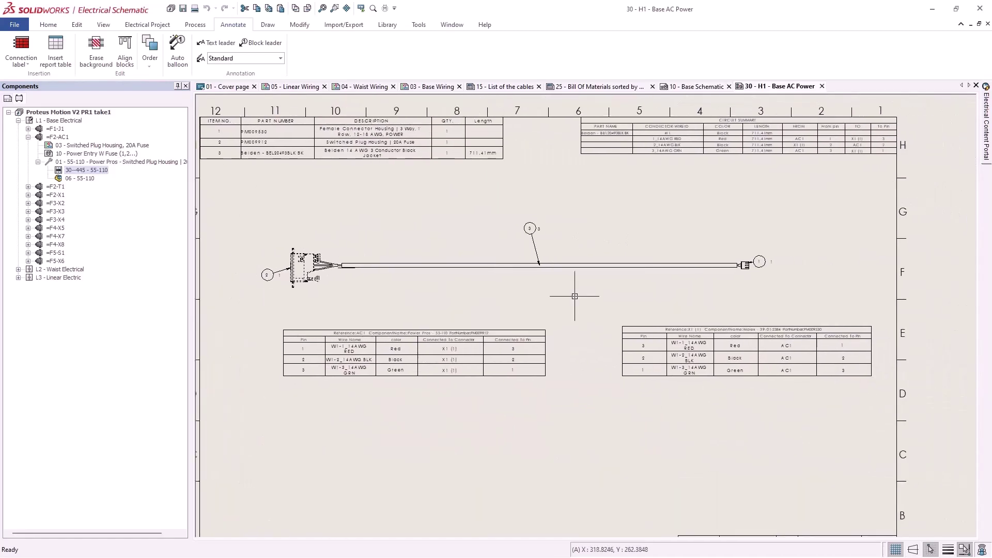
Step: Inspect the Manufacturer part tabs of X1 and AC1, showing Power Pros 55-110
double_click(747, 264)
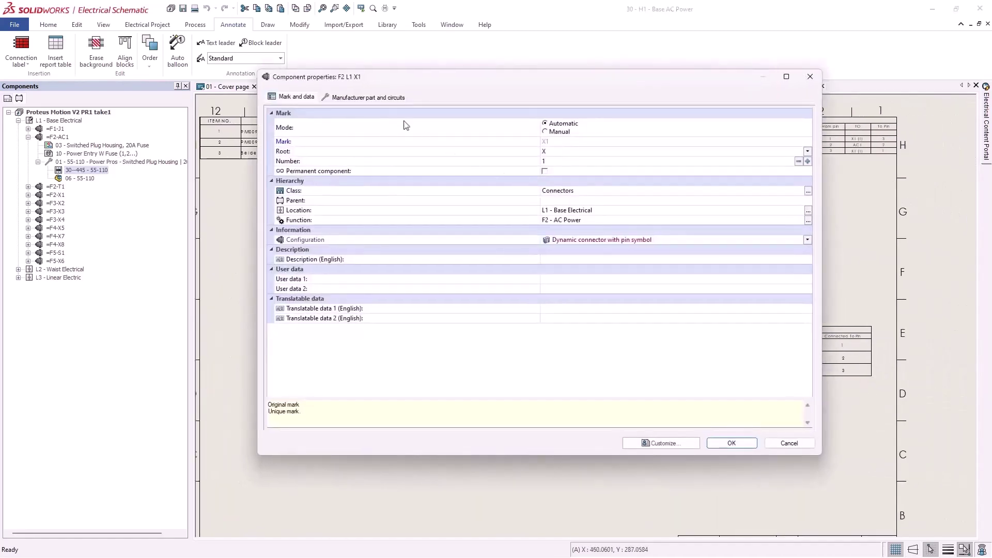
click(370, 97)
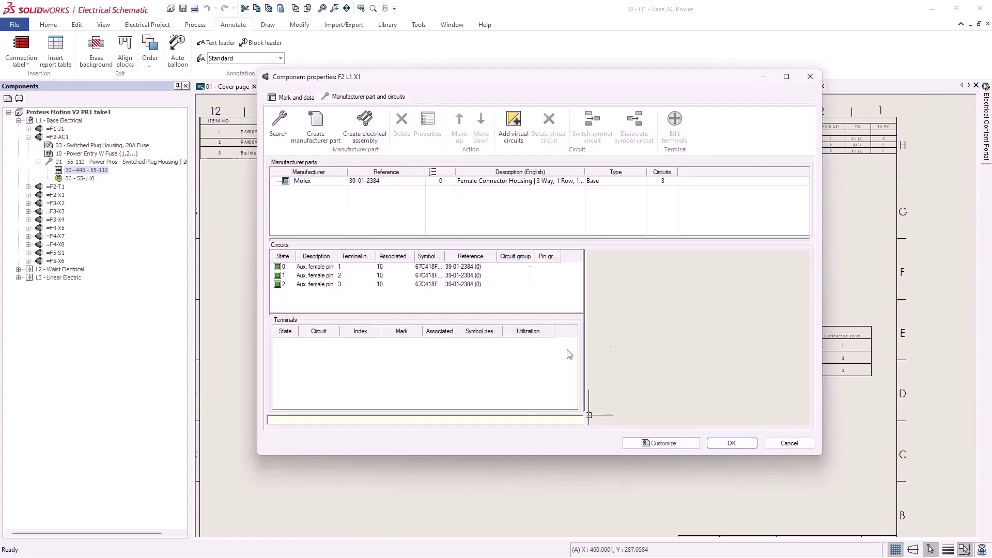
click(790, 443)
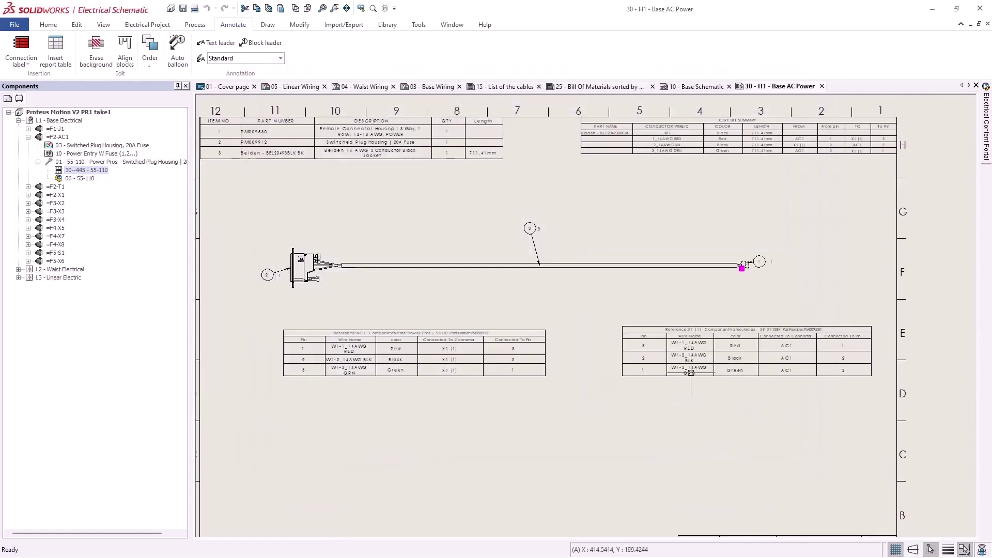
double_click(310, 269)
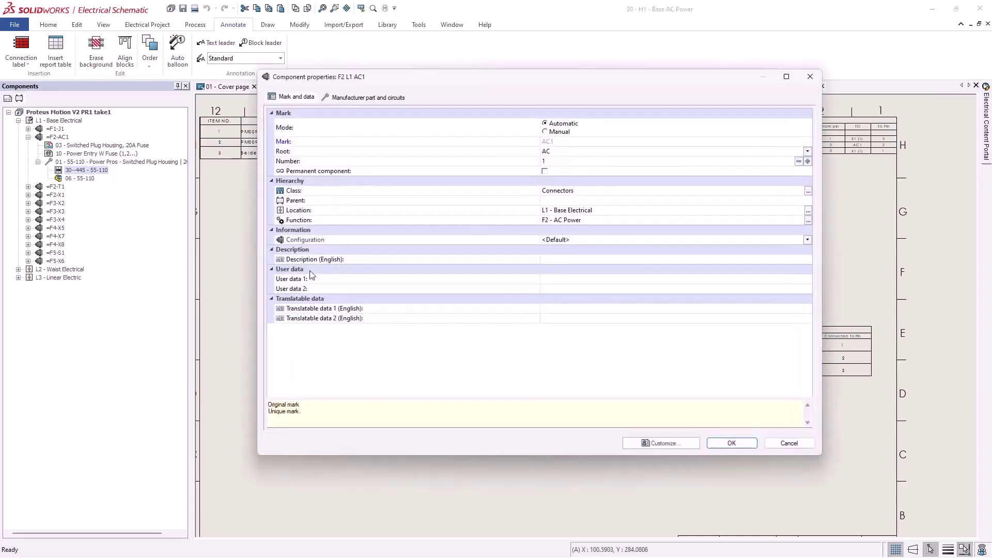
click(378, 98)
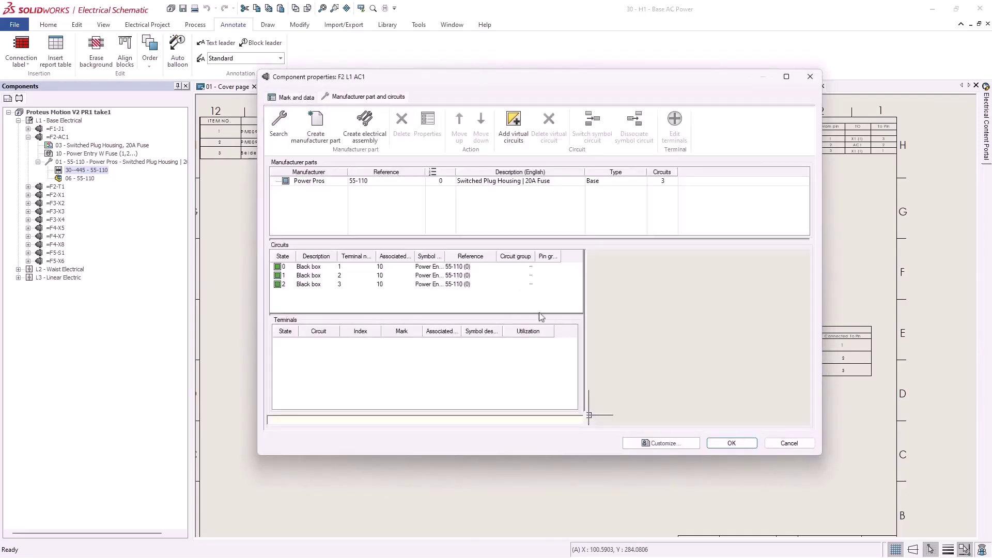
Step: In the exported PDF, follow the AC1 links between Base Wiring, connector and schematic pages
click(805, 445)
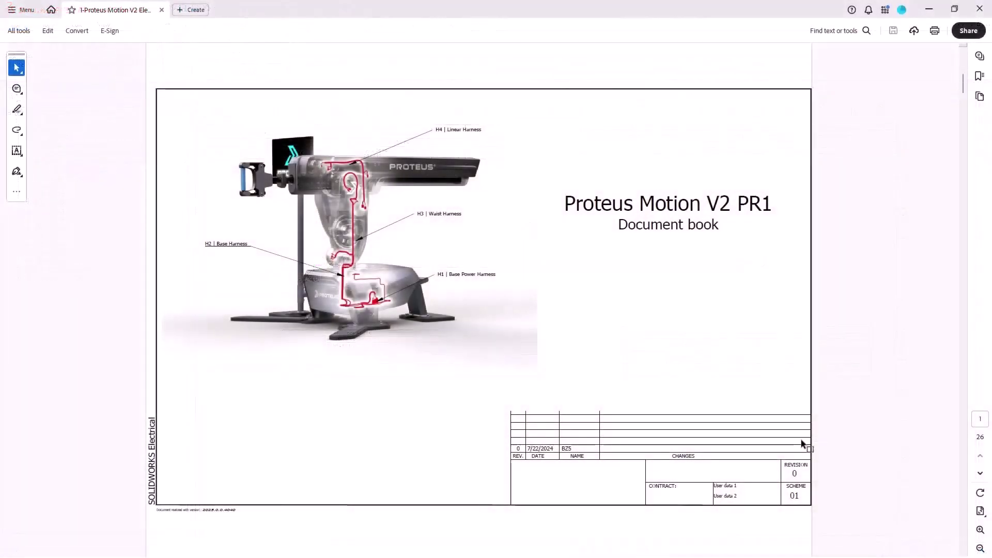
scroll(801, 441, down, 2)
scroll(265, 192, down, 2)
click(219, 167)
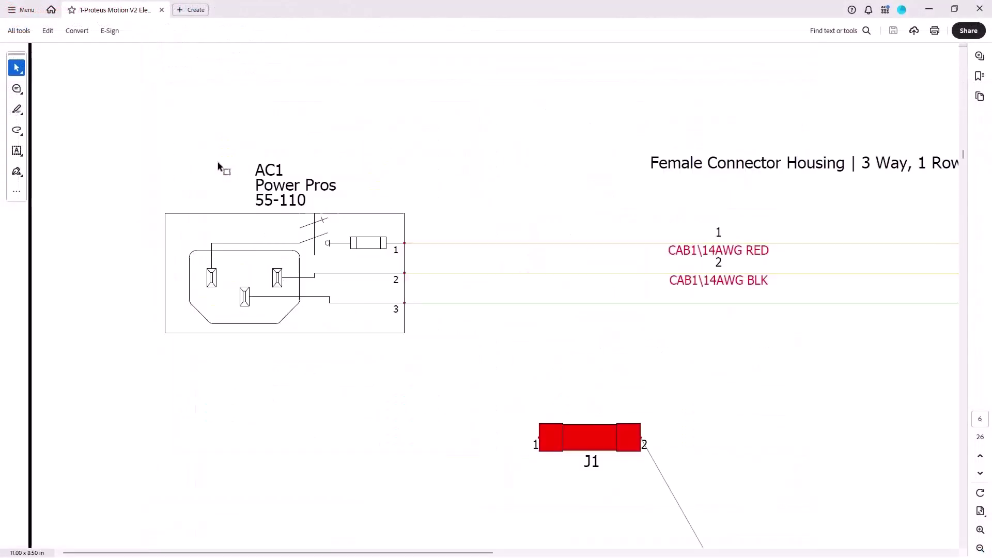
click(261, 280)
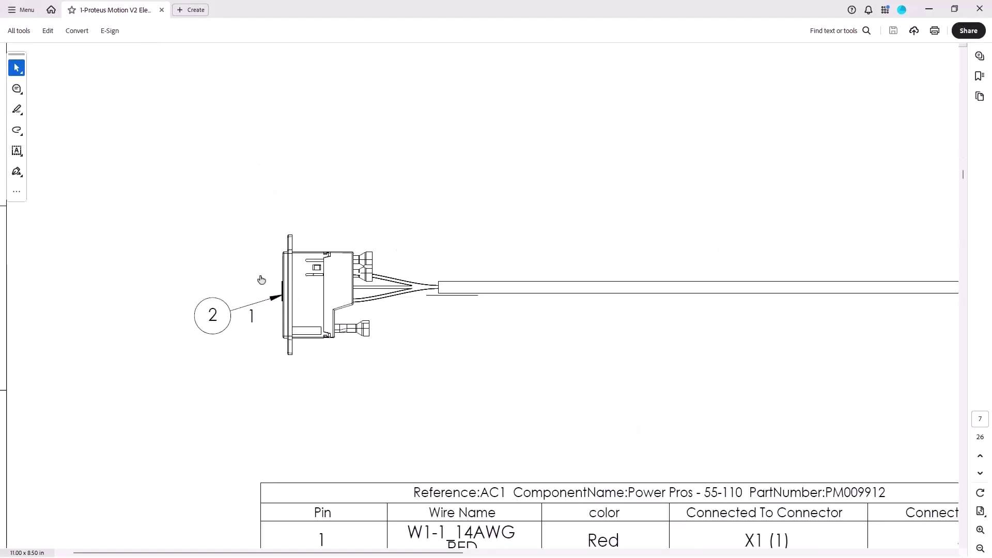
click(303, 290)
click(224, 269)
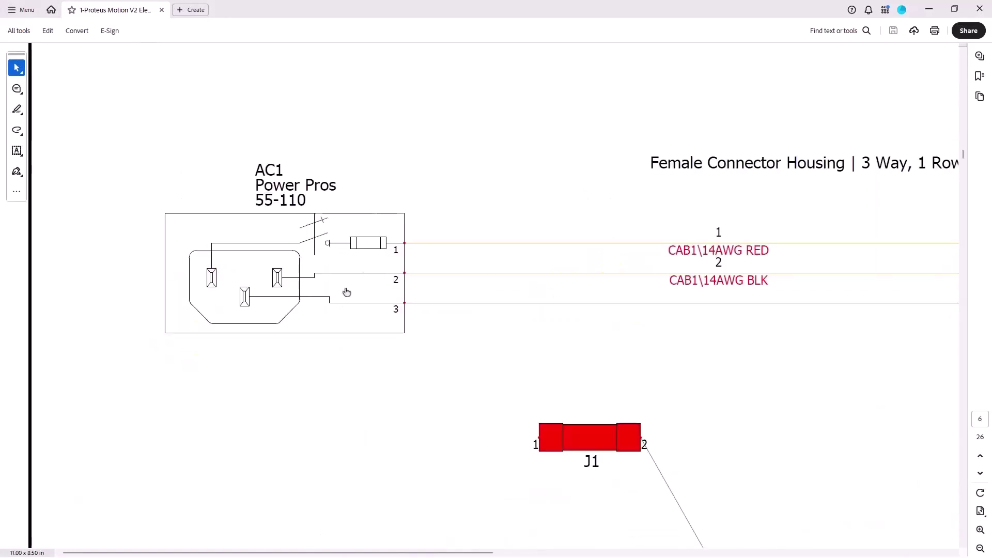
ctrl+scroll(650, 314, down, 3)
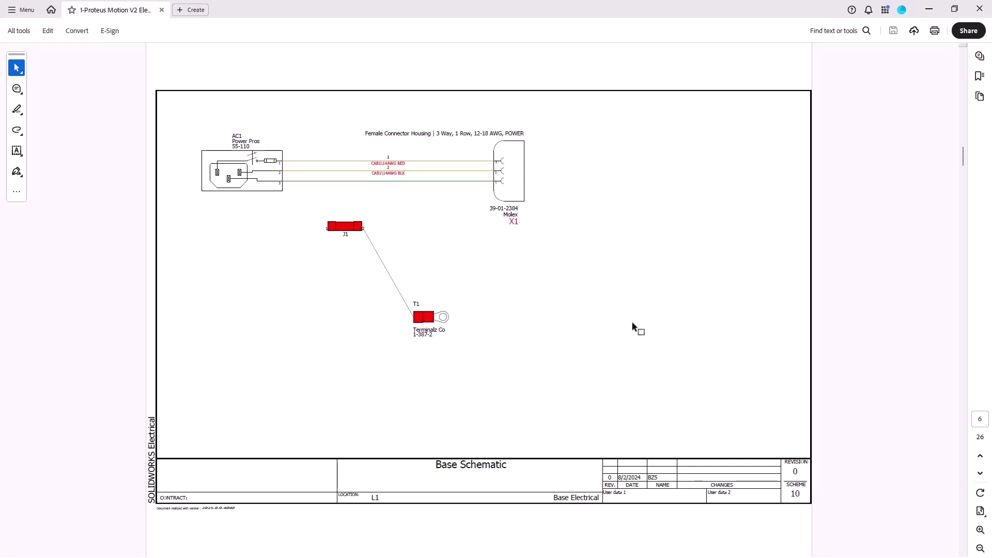
Step: Move splice J1 and terminal T1 up so J1 sits on wire 3
scroll(565, 338, up, 2)
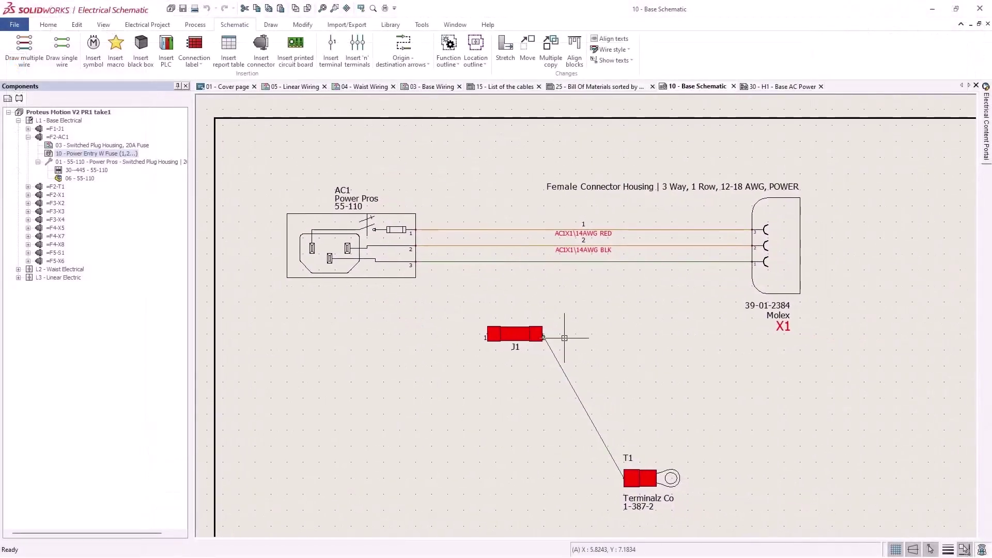
scroll(564, 338, down, 1)
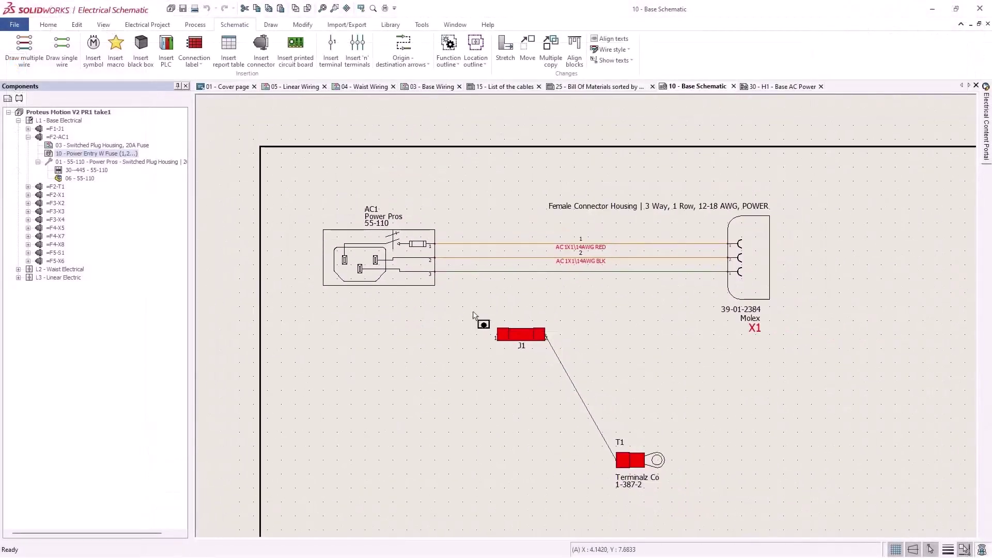
drag(473, 315, 729, 519)
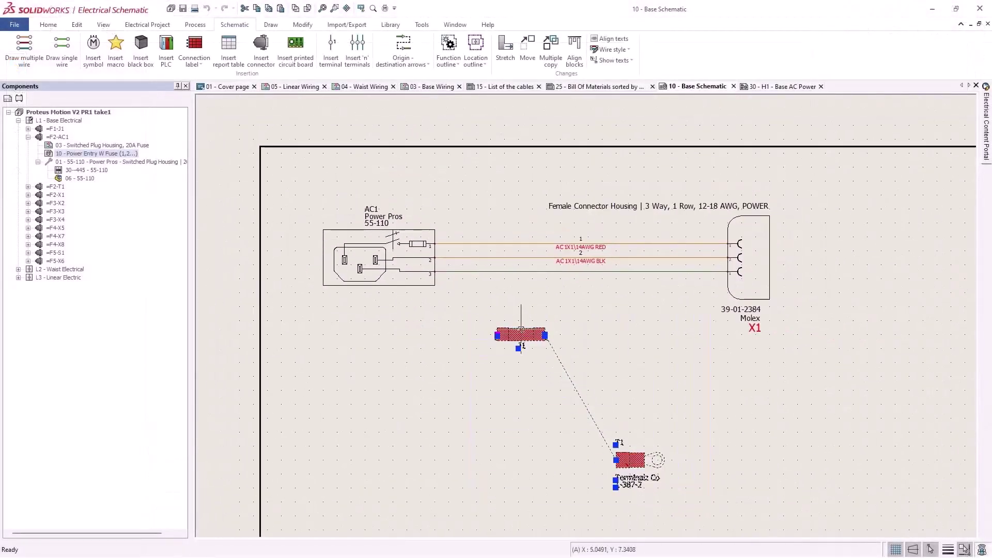
drag(522, 337, 508, 273)
key(Escape)
Step: Add J1, T1 and their wires to harness H1 - Base AC Power
drag(663, 445, 486, 272)
right_click(485, 272)
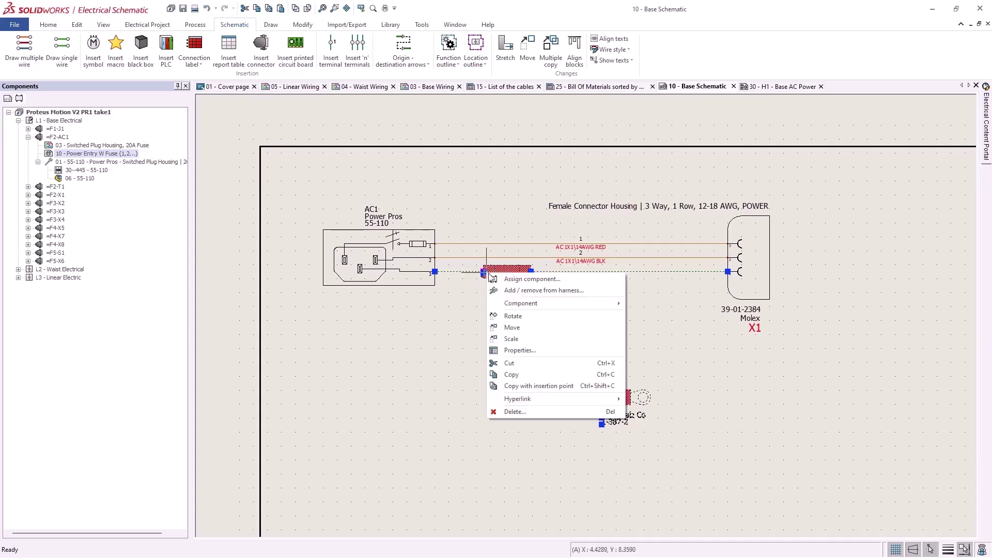
click(563, 290)
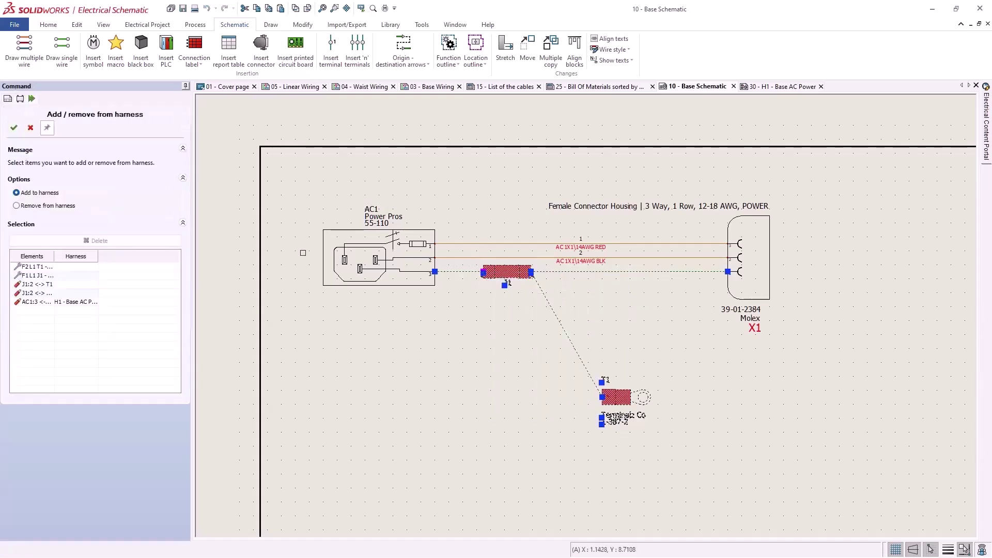
click(14, 127)
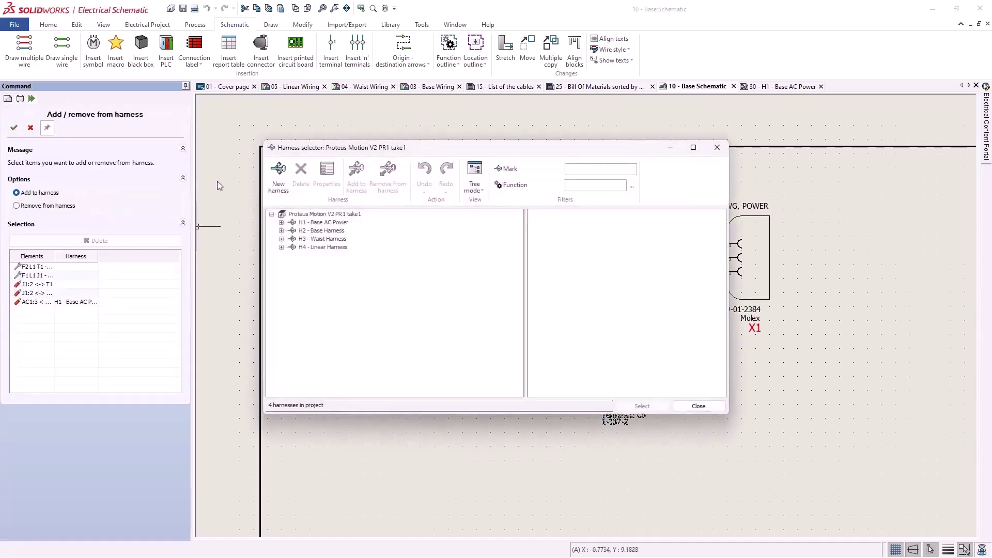
double_click(308, 223)
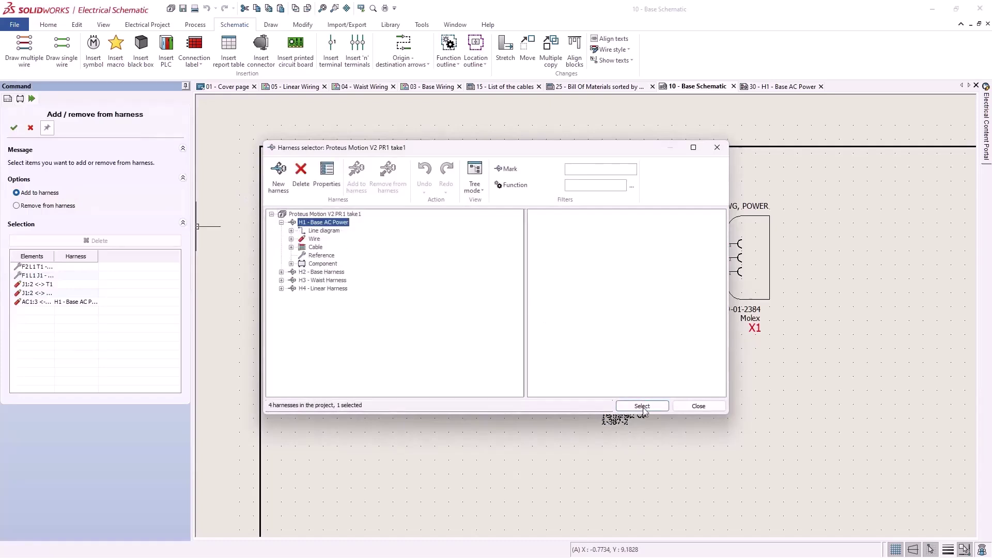
click(642, 406)
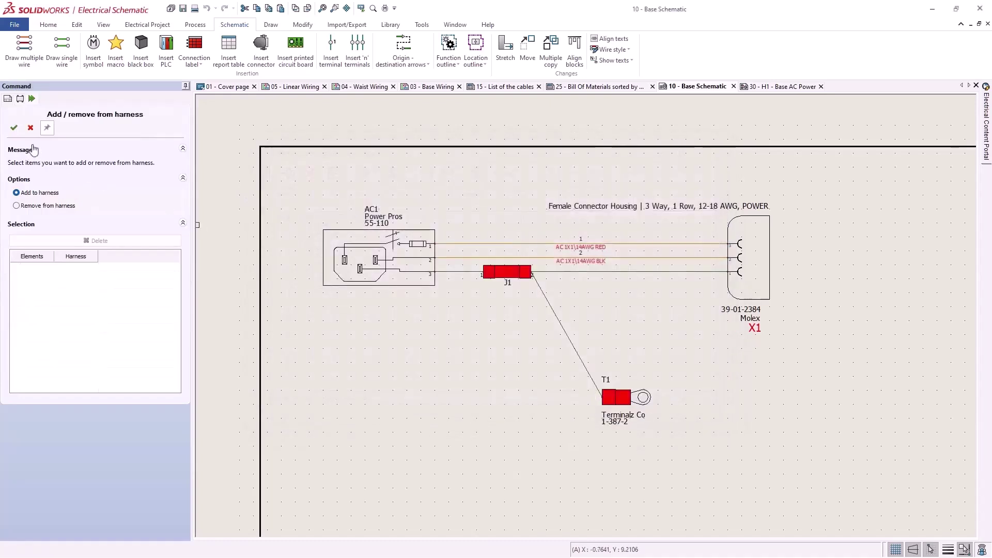
Step: Finish the harness assignment and locate part PM009337<2> in the assembly tree
click(13, 127)
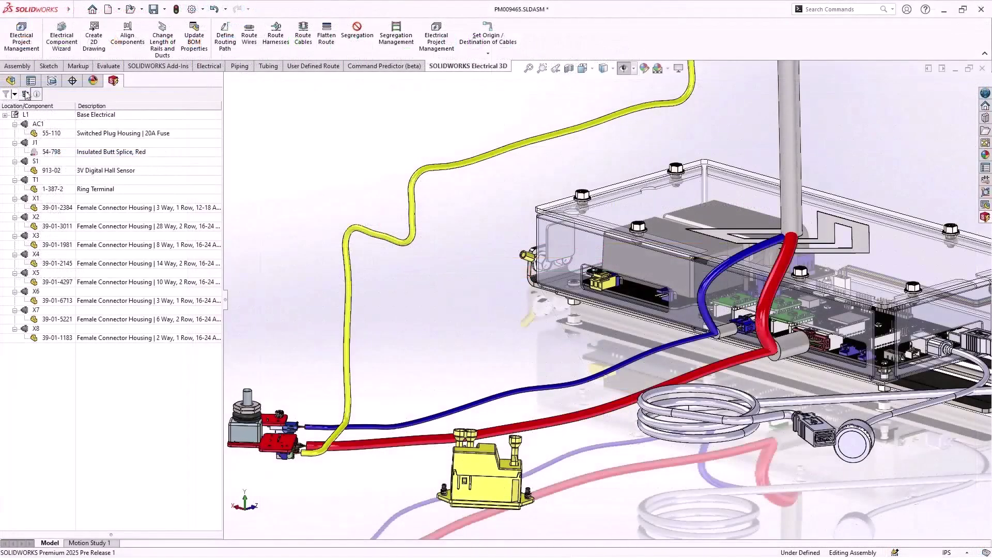
click(11, 80)
click(107, 449)
click(108, 450)
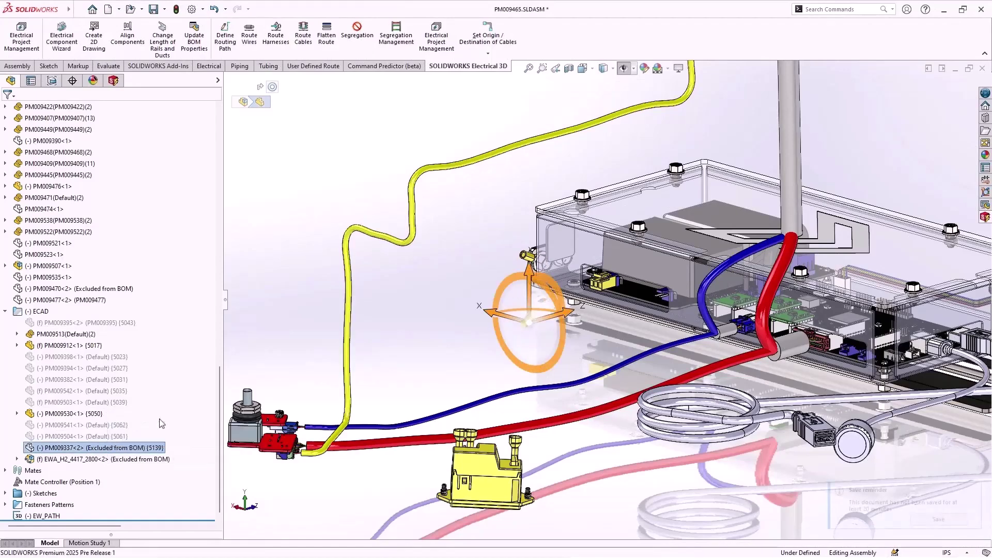
click(267, 264)
Step: Associate the 54-798 butt splice J1 with 3D part PM009337<2>
click(113, 80)
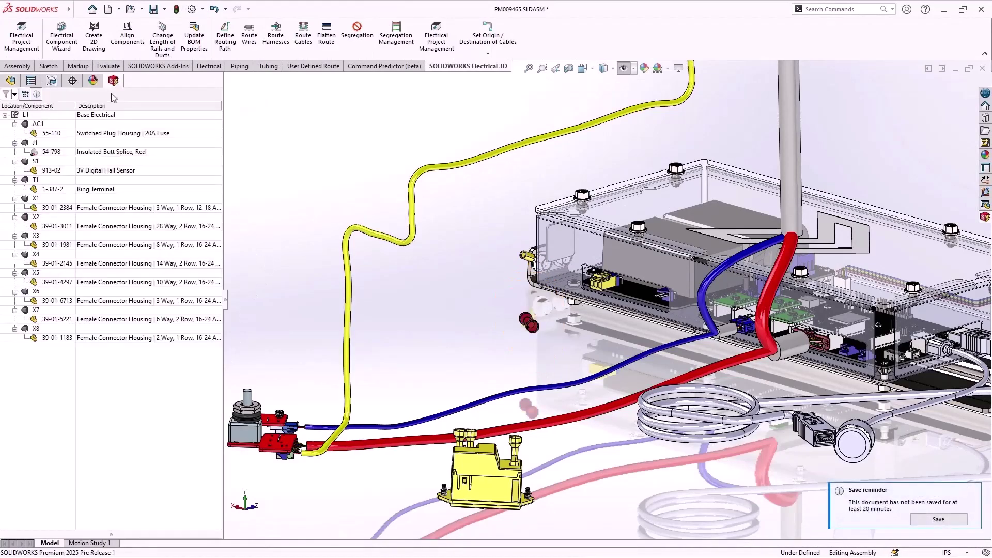
right_click(118, 153)
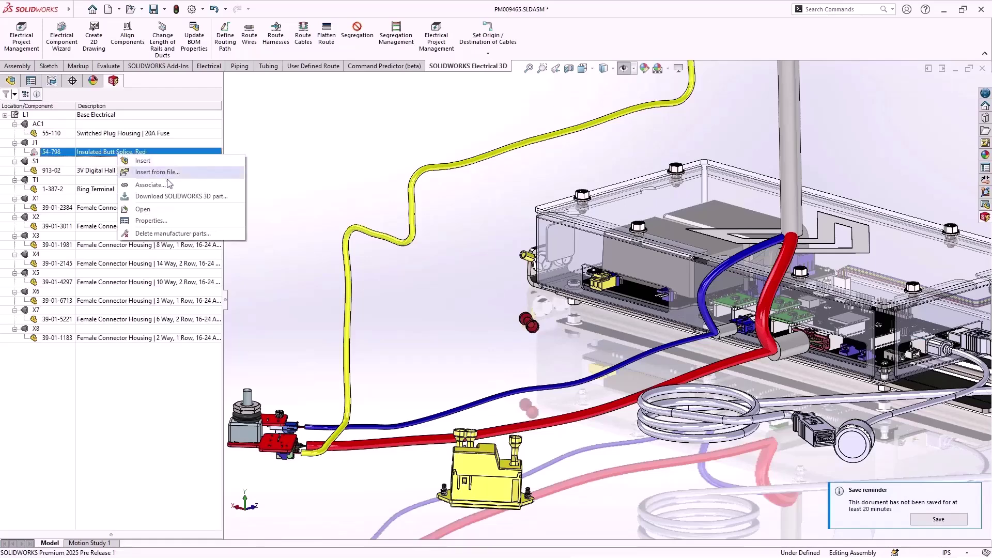
click(187, 189)
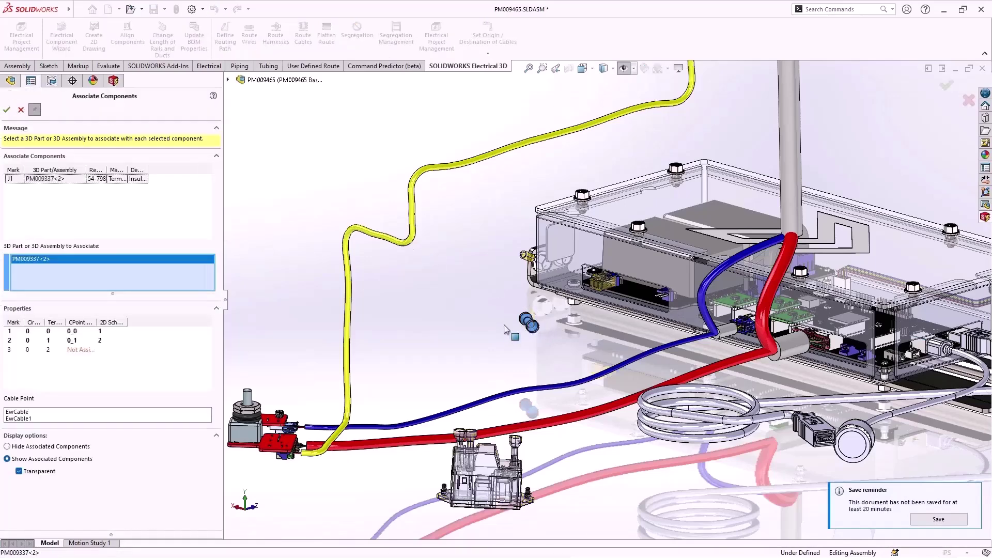
click(7, 110)
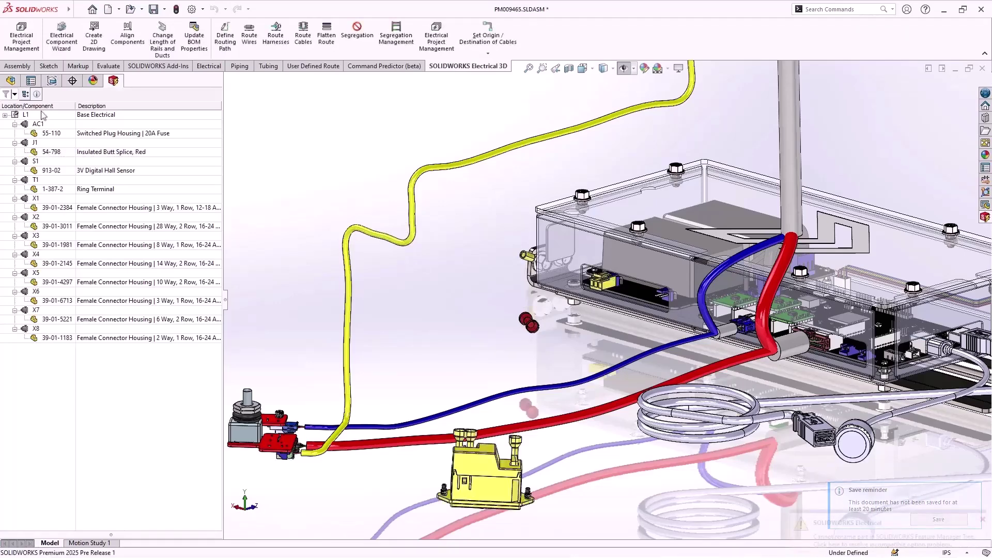
Step: Route harness H1 - Base AC Power in 3D, creating EWA_H1_4416_2800
click(275, 32)
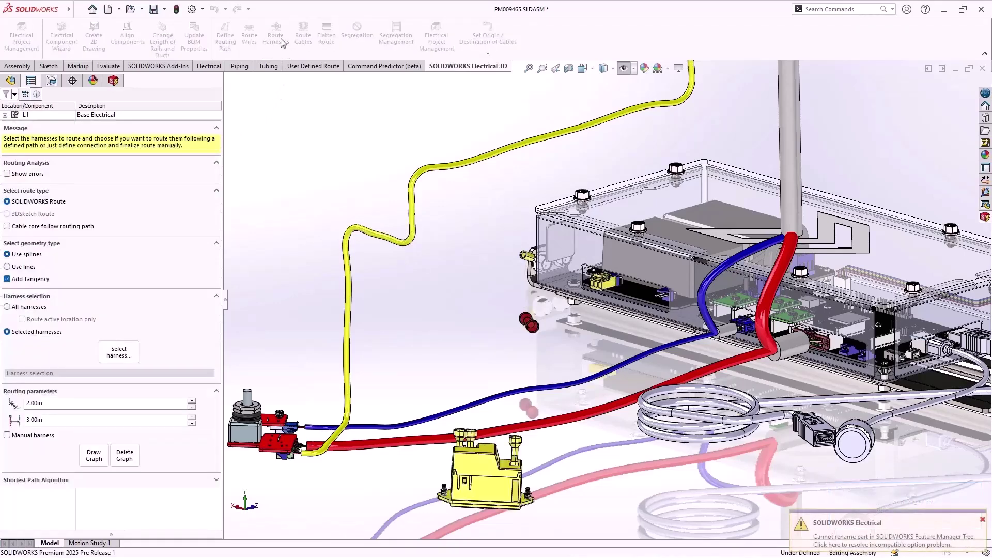
click(119, 352)
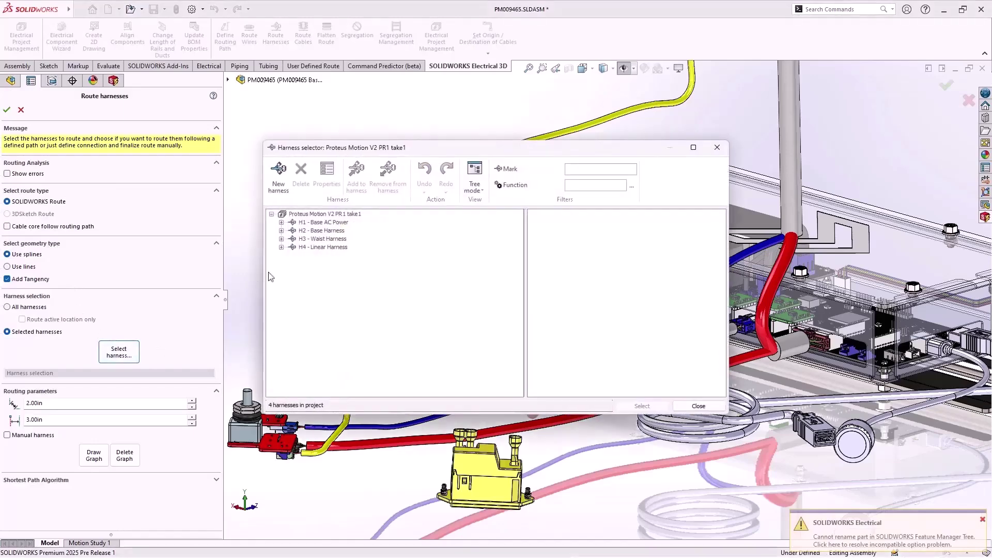
click(325, 222)
click(643, 406)
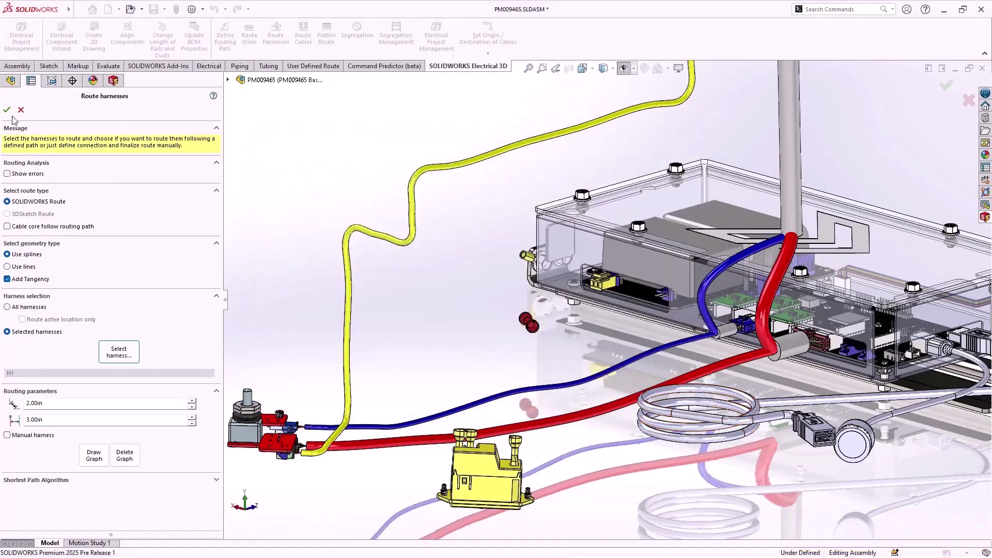
click(7, 110)
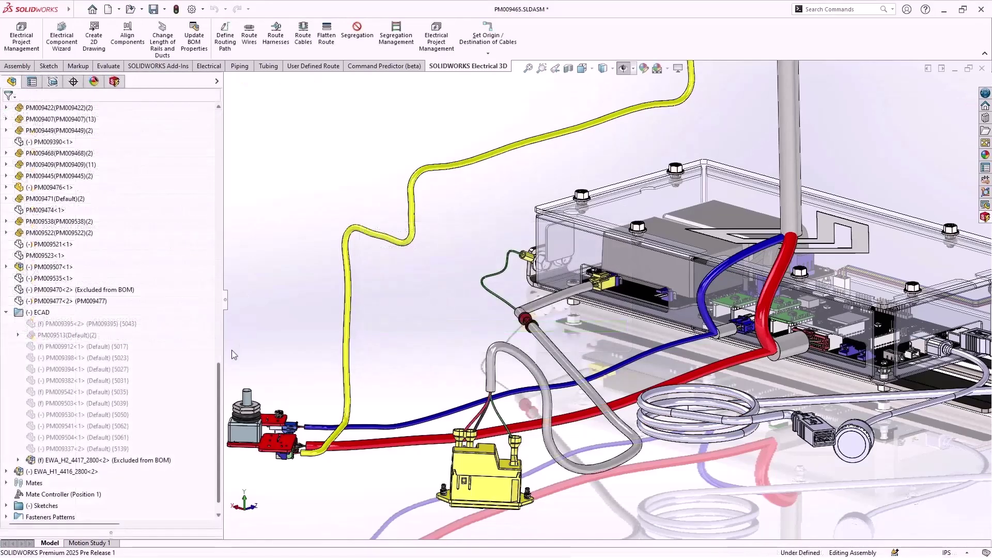
click(62, 472)
Step: Flatten EWA_H1_4416_2800 as a Manufacture route, using a cable segment as reference
right_click(87, 472)
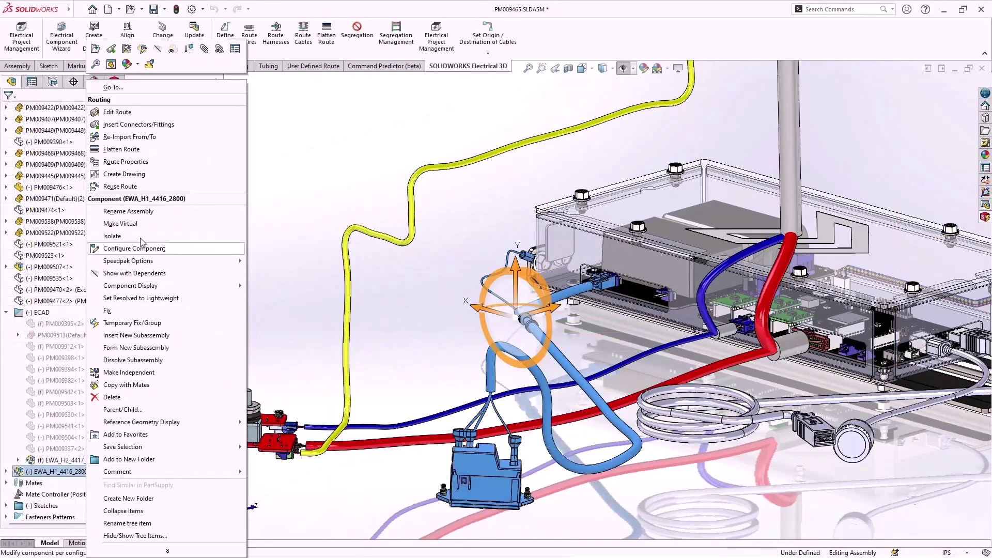
click(167, 150)
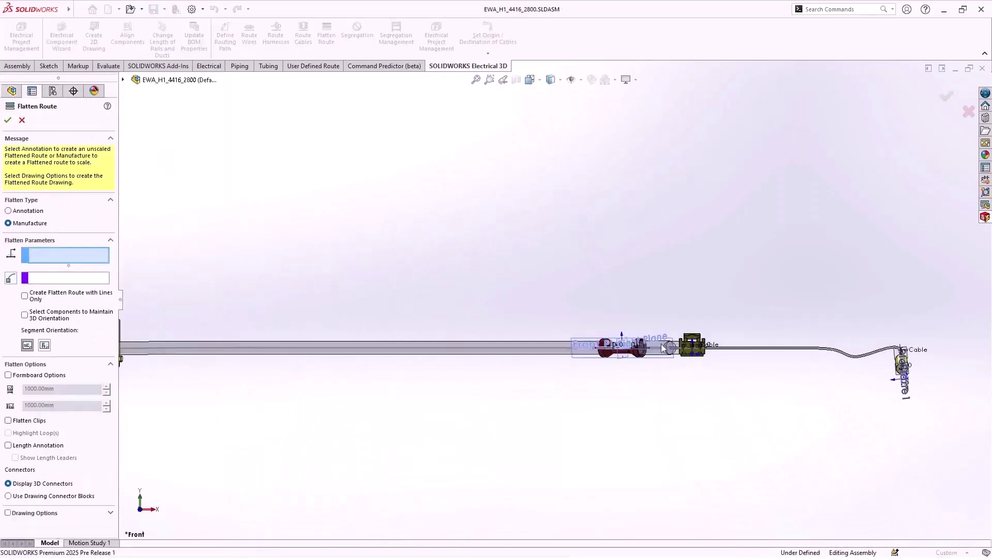
middle_drag(541, 357, 607, 449)
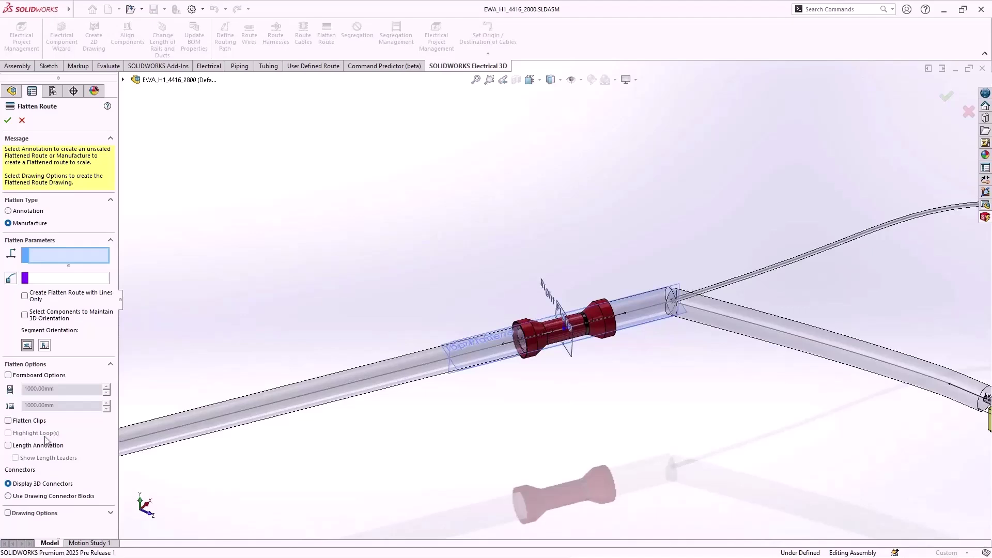
click(196, 429)
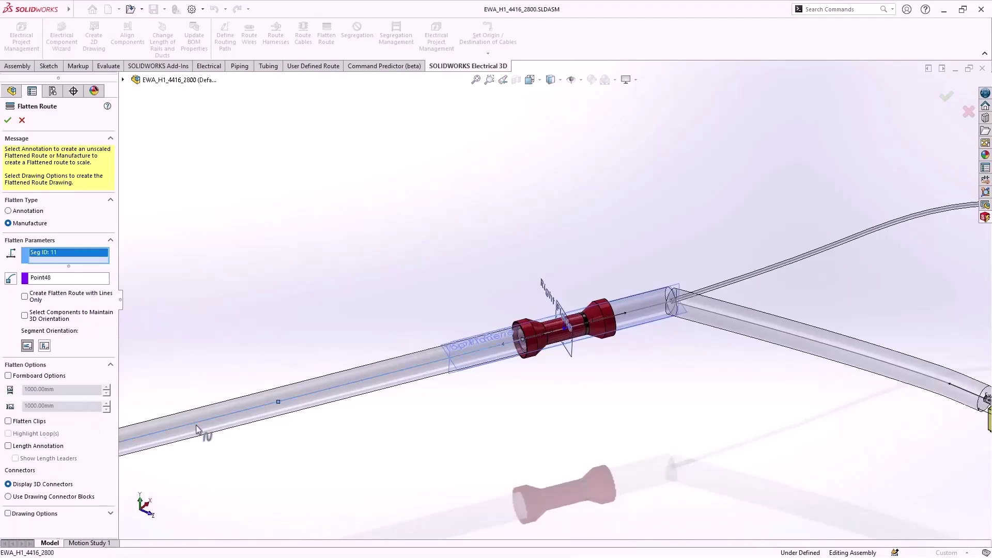
click(8, 121)
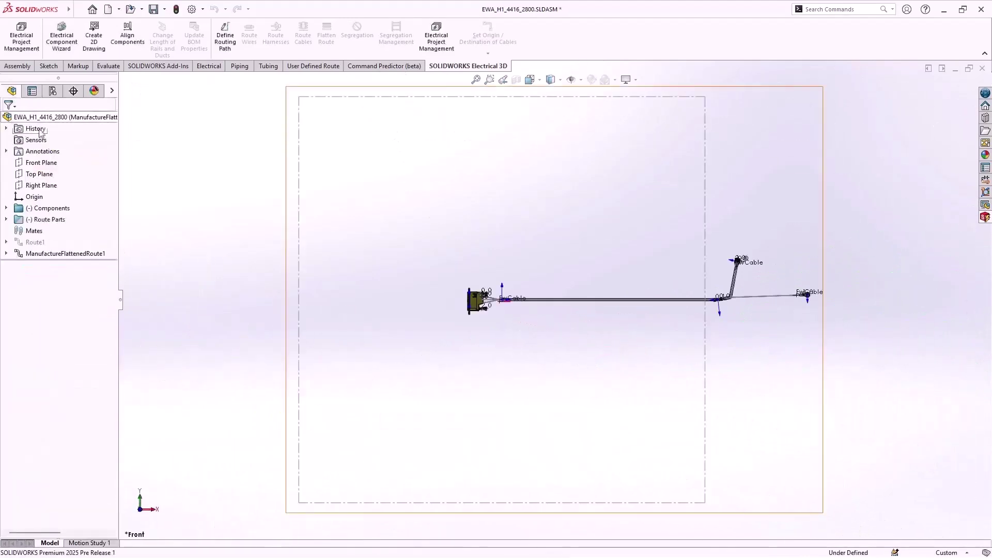
Step: Edit the flattened route and rotate the first branch segment to about -110 degrees
scroll(750, 238, down, 5)
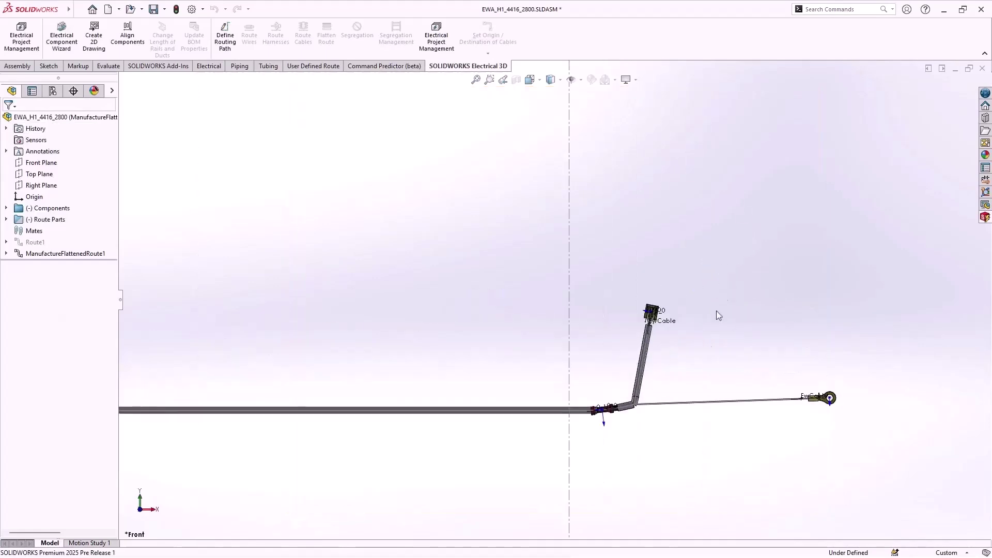
right_click(689, 406)
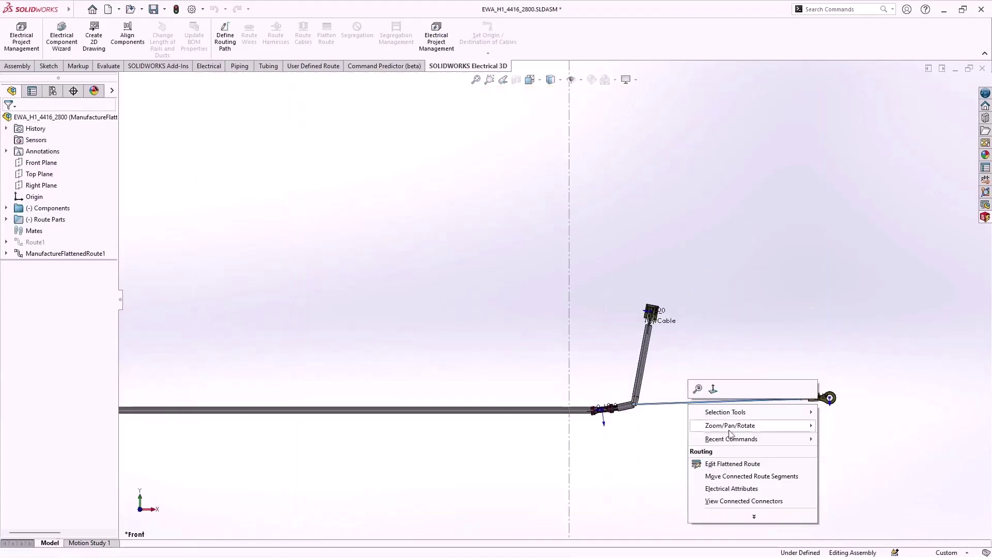
click(770, 465)
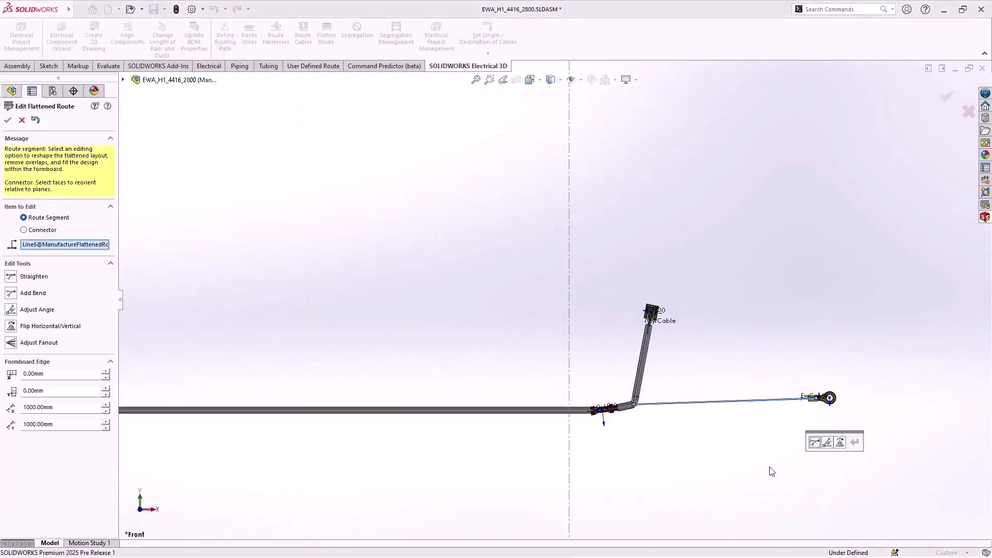
click(828, 443)
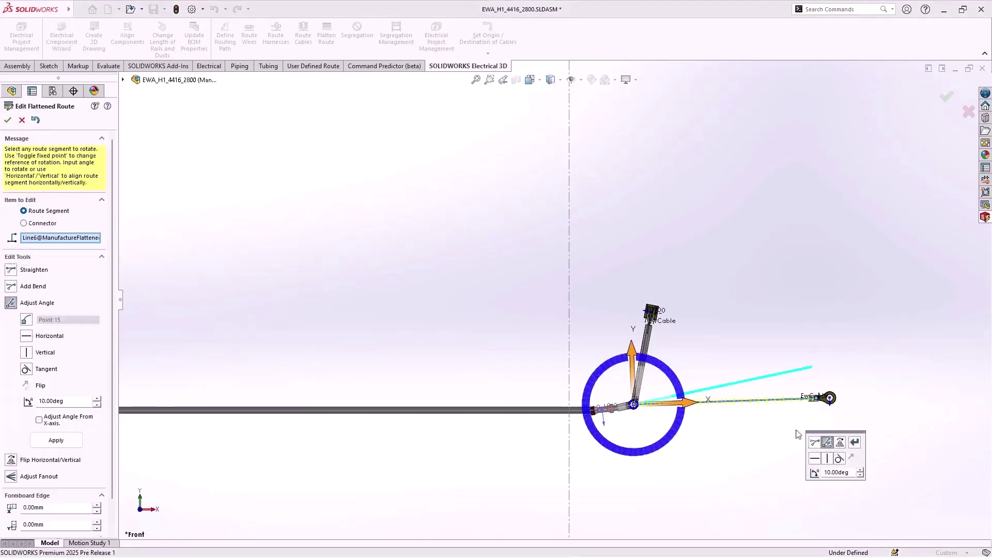
drag(683, 414, 664, 459)
click(741, 426)
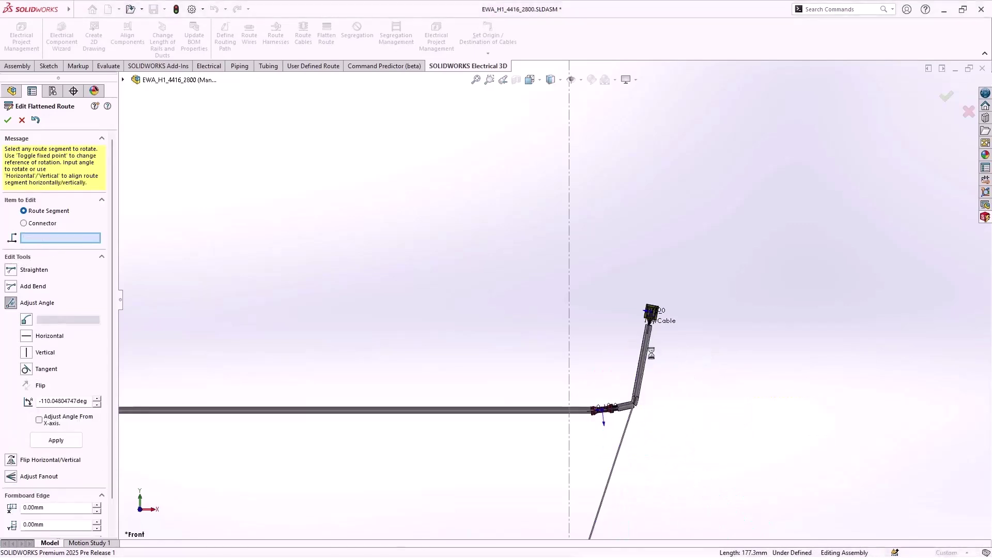
Step: Rotate the upper branch segment to about -70 degrees and finish the edit
click(647, 355)
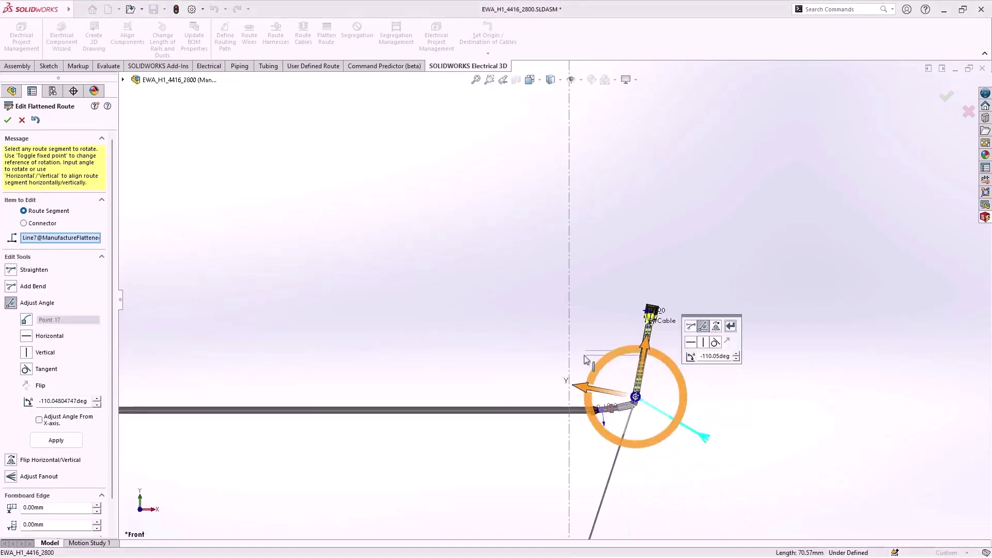
drag(587, 361, 494, 504)
click(569, 417)
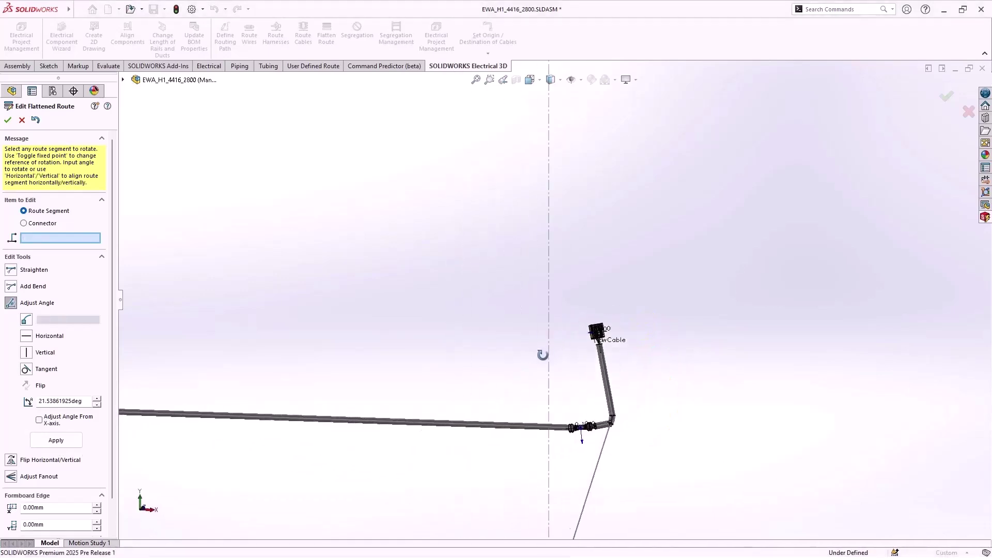
click(9, 121)
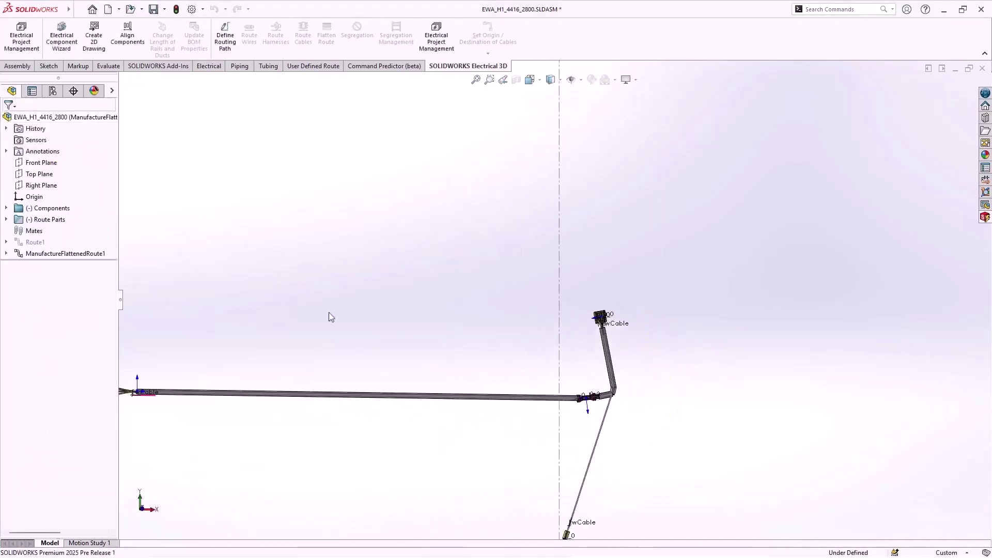
right_click(78, 118)
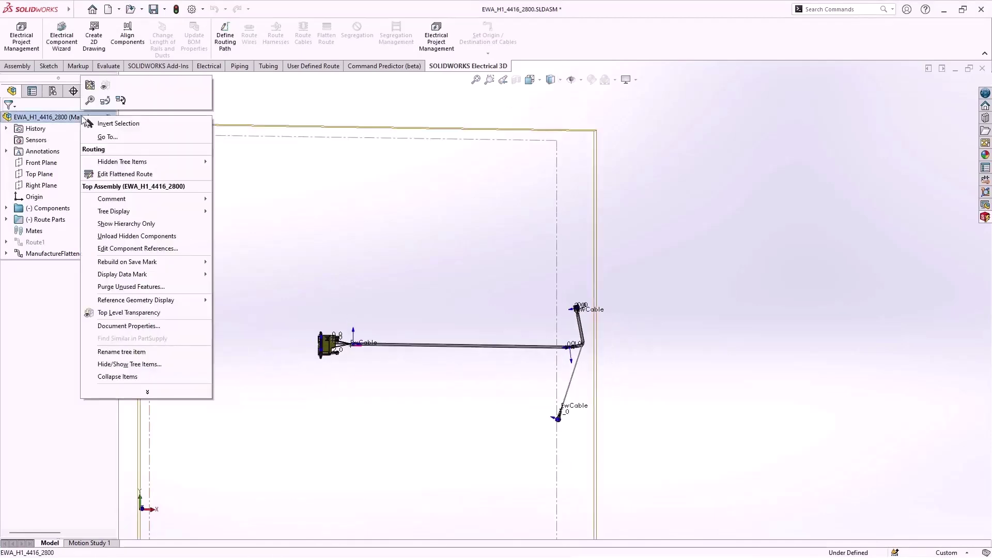
click(92, 85)
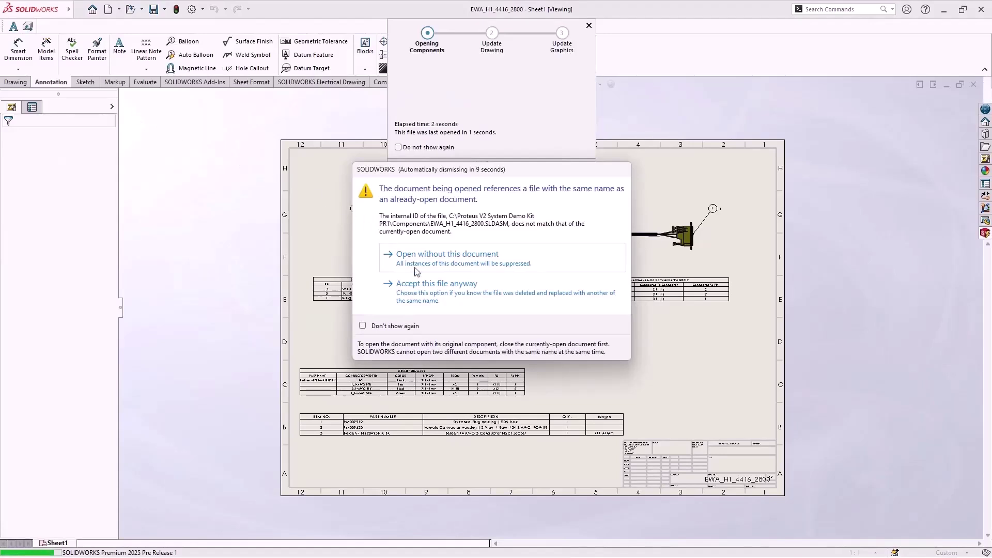
click(428, 297)
click(459, 330)
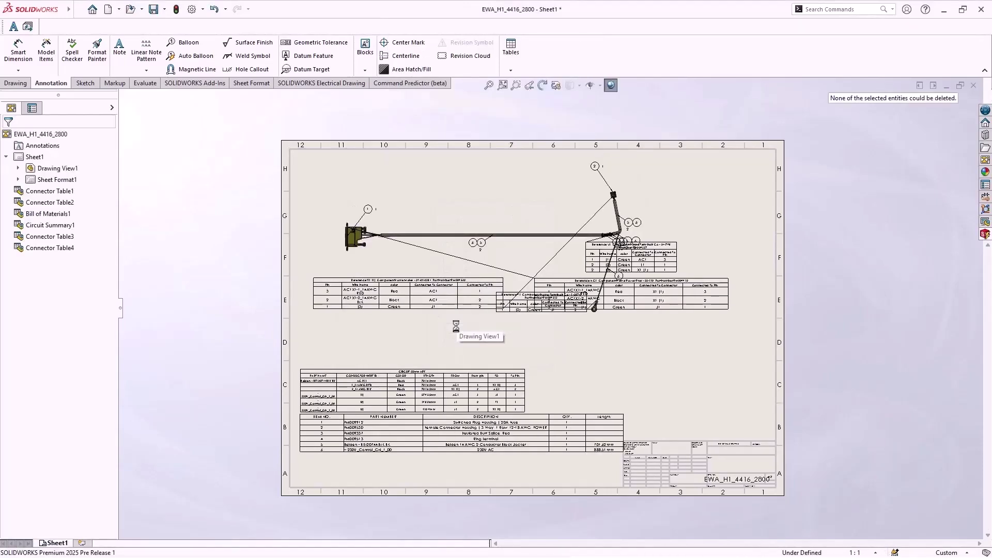
Step: Regenerate the flattened harness view, keeping connector tables, circuit summary, BOM and balloons shown
click(390, 203)
right_click(389, 203)
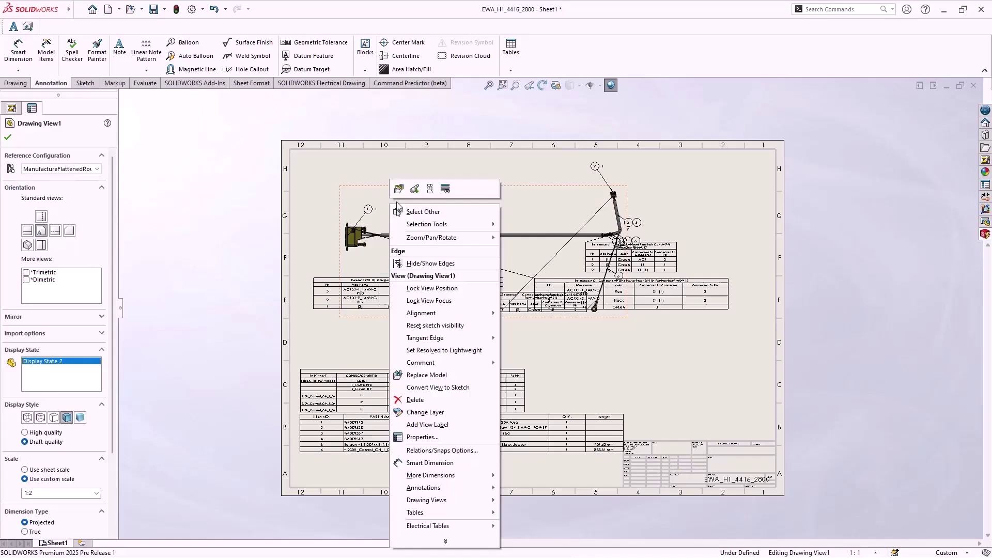
click(445, 189)
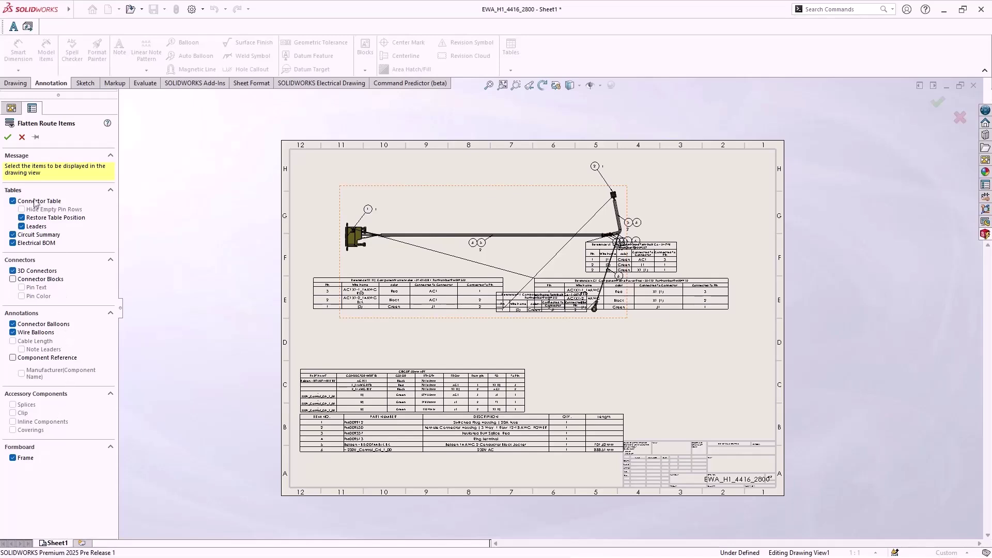
click(35, 280)
click(35, 280)
click(8, 137)
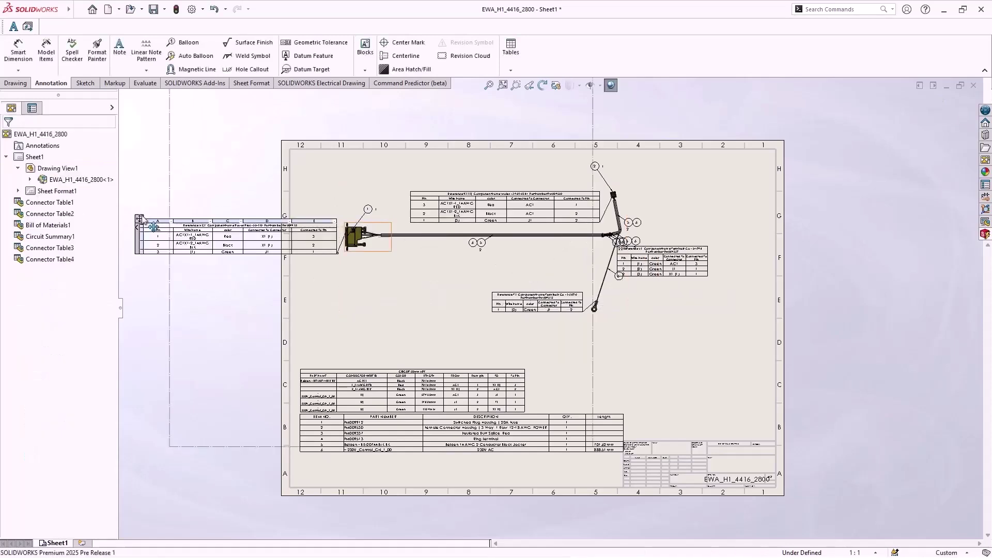
Step: Move the off-sheet connector table into zone E and update all tables
drag(147, 221, 305, 283)
click(305, 283)
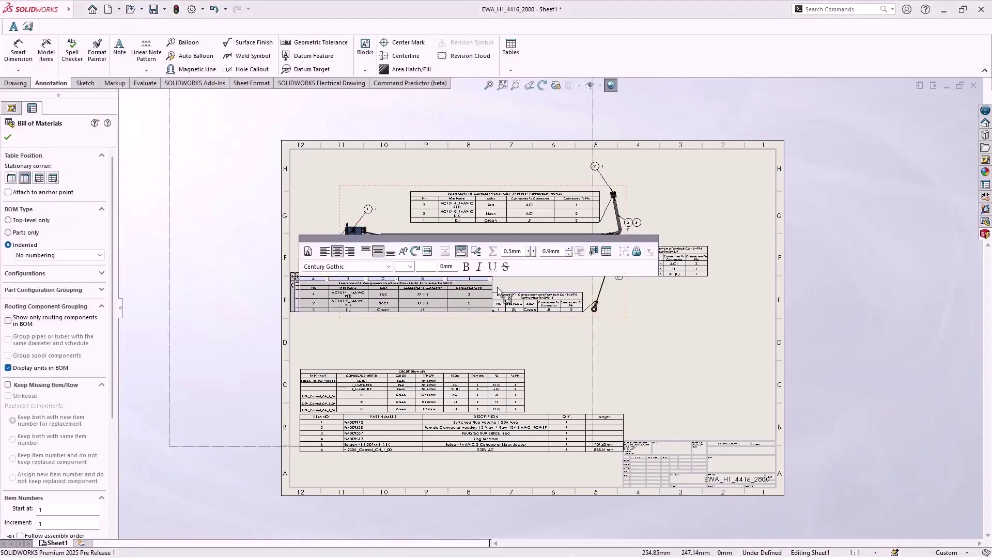
click(498, 298)
click(543, 310)
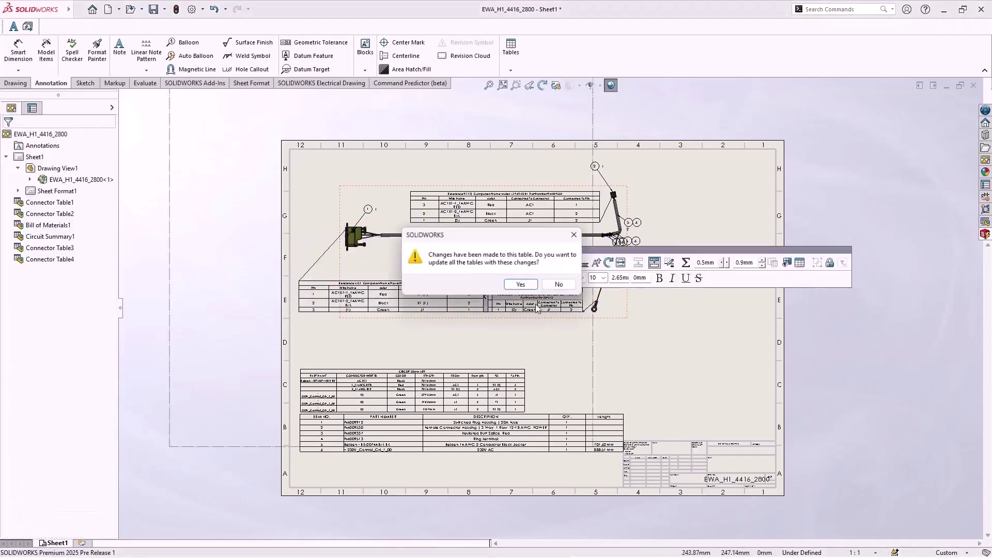
click(521, 285)
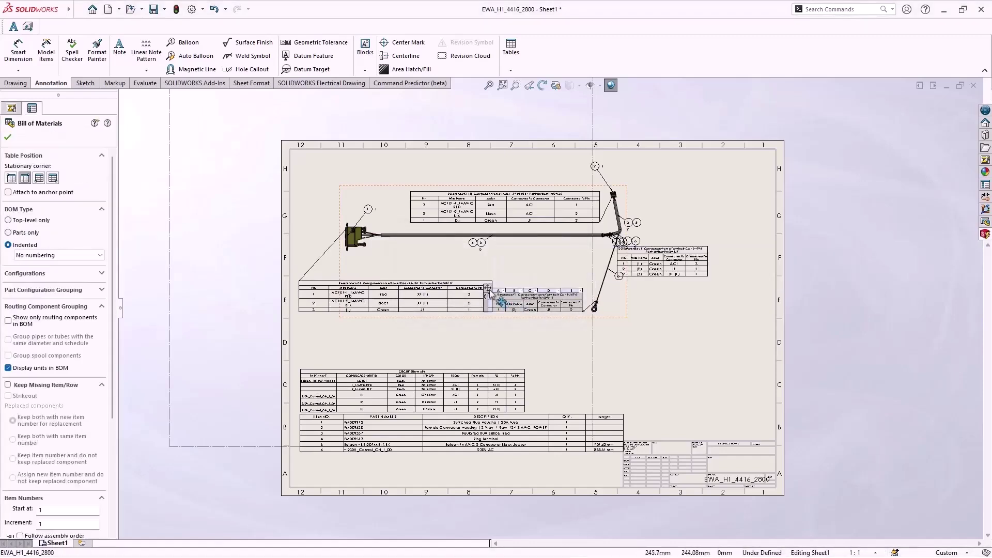
Step: Reposition the T1, X1 and J1 connector tables around the harness
drag(494, 294, 611, 323)
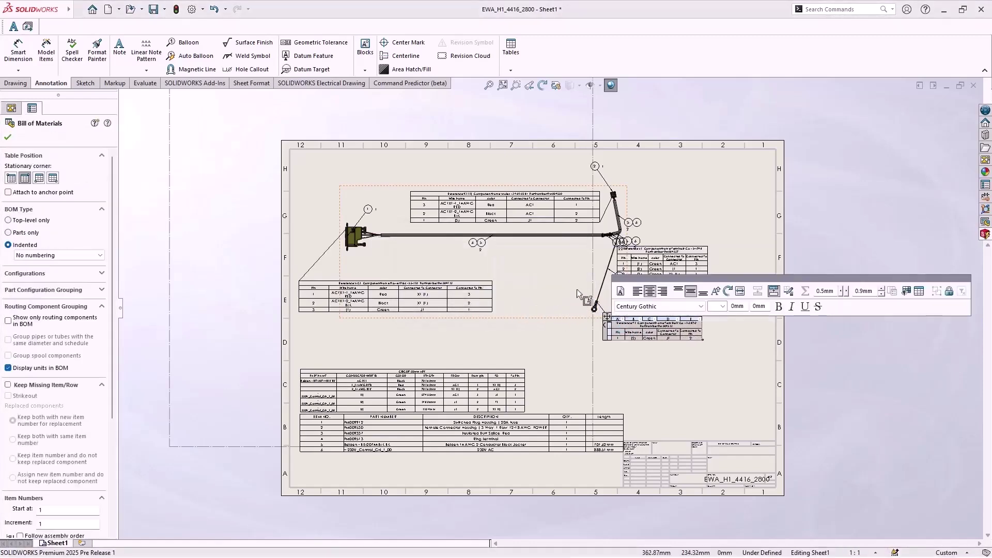
drag(426, 203, 400, 173)
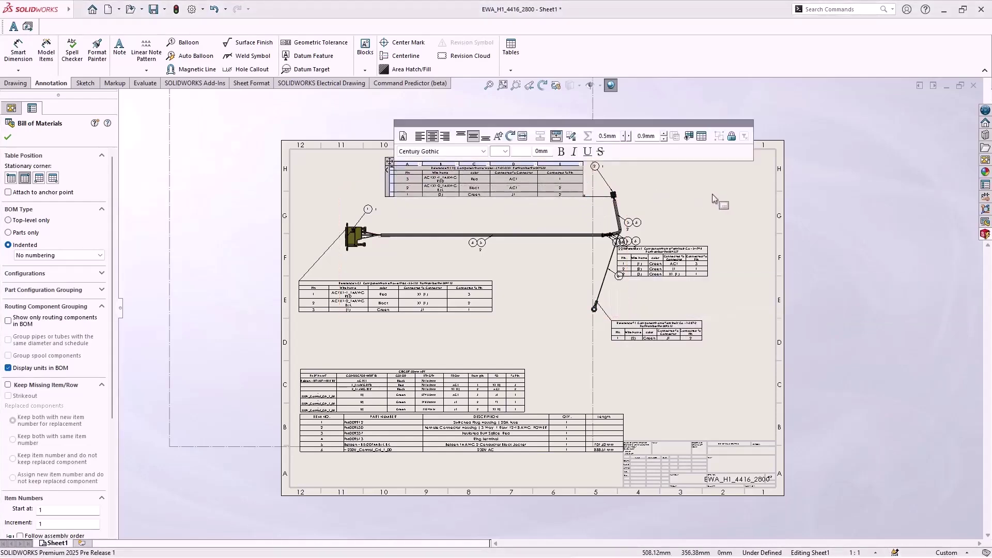
click(658, 260)
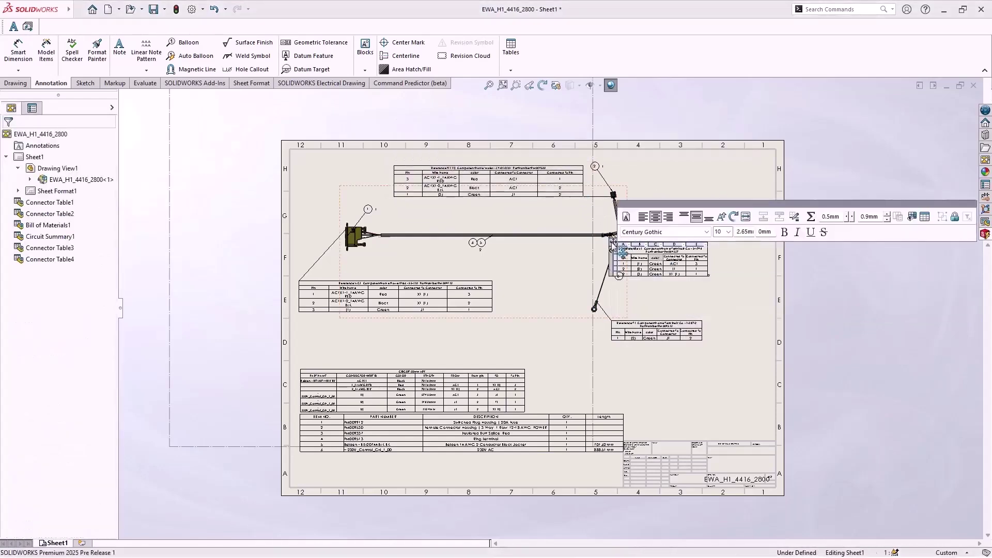
drag(610, 239, 657, 200)
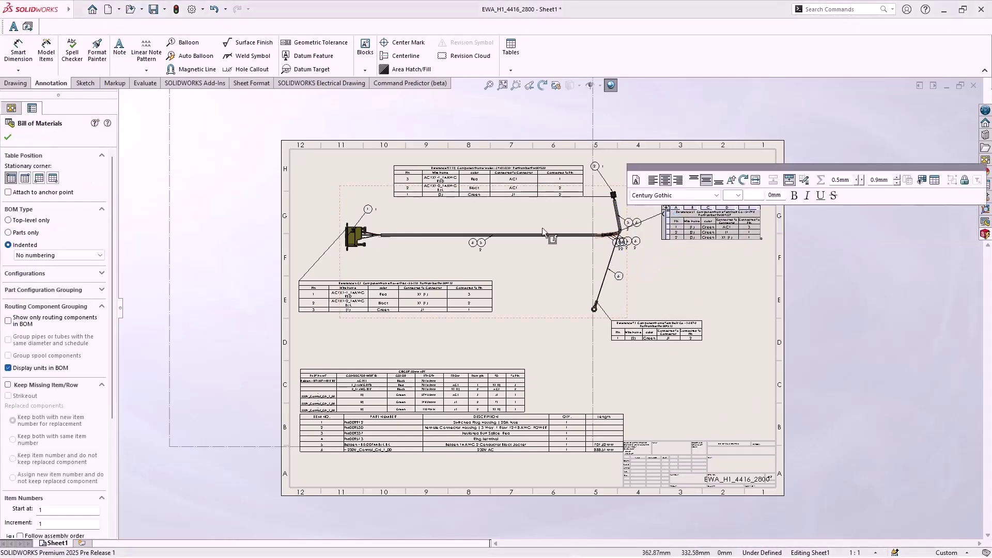
scroll(518, 233, down, 4)
Step: Reformat the X1 table's title row in capitals and apply it to all connector tables
click(500, 147)
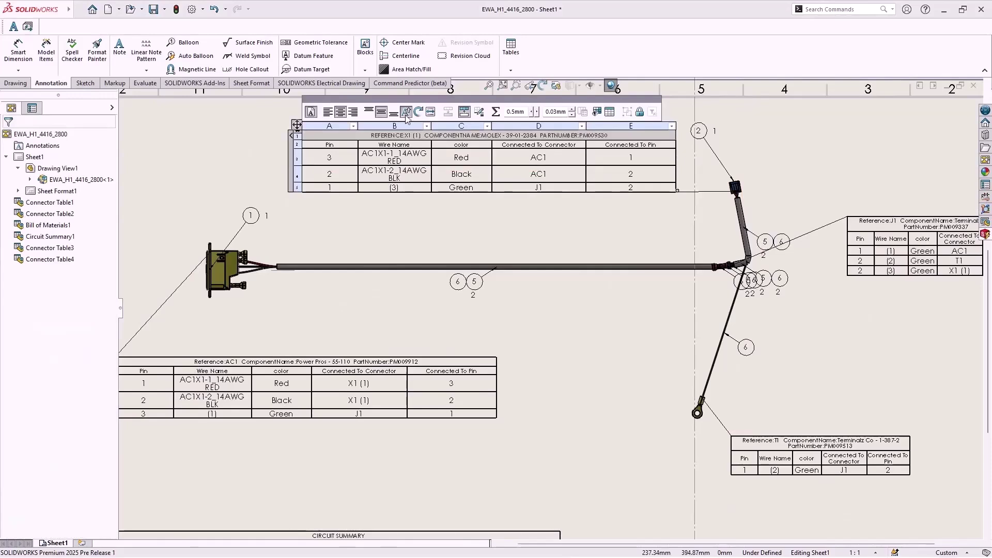
click(201, 140)
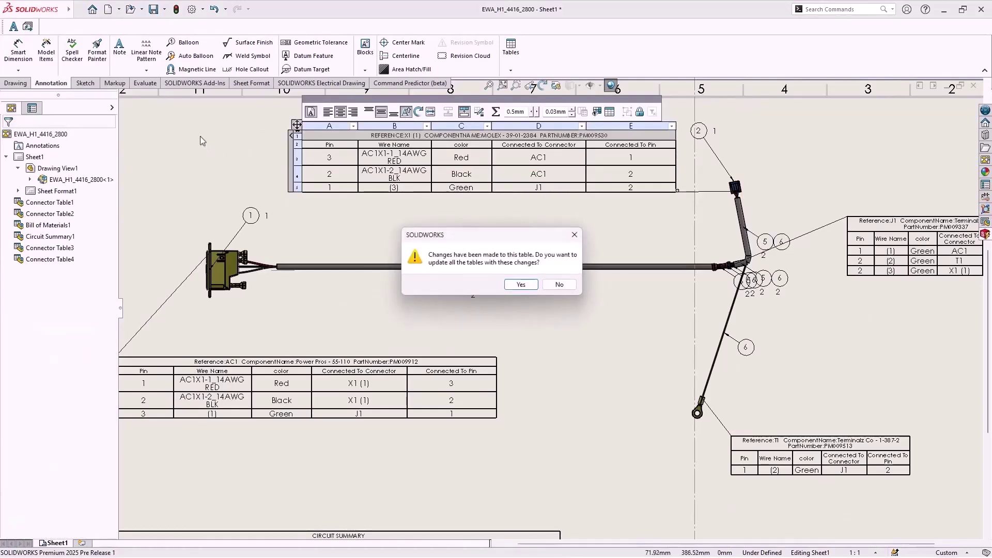
click(520, 284)
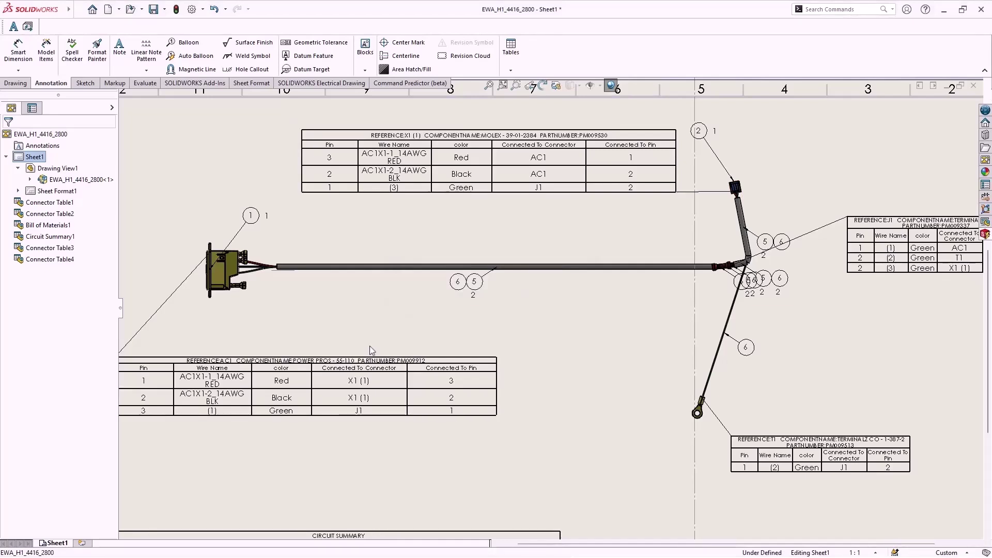
Step: Add a Stripped Wire Length route-property column before the color column in every connector table
click(464, 143)
right_click(463, 129)
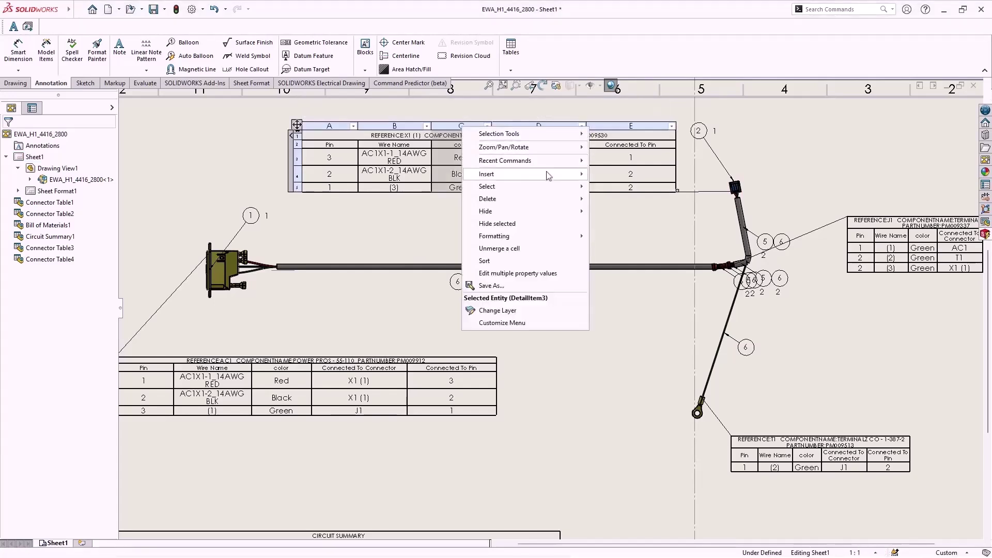
mouse_move(548, 177)
click(609, 186)
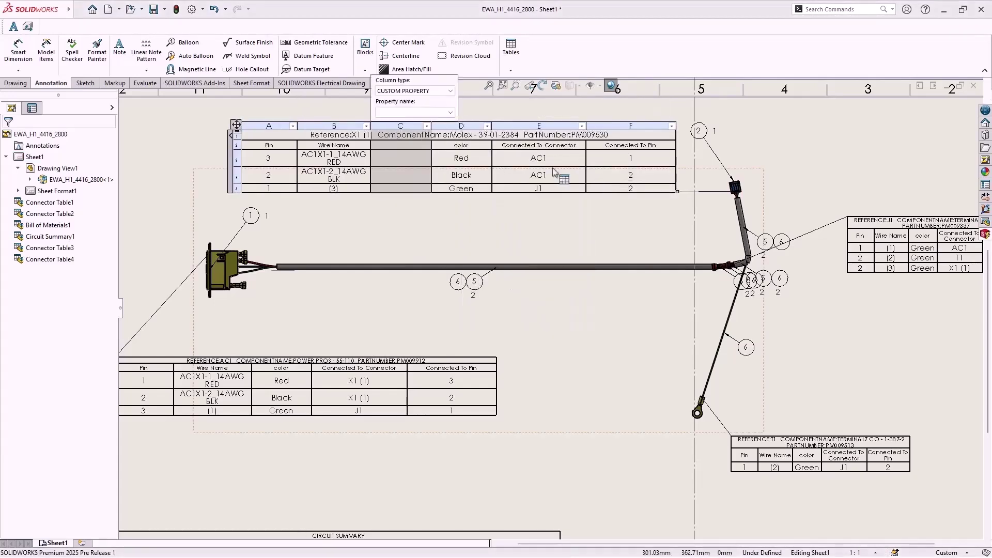
click(429, 91)
click(427, 153)
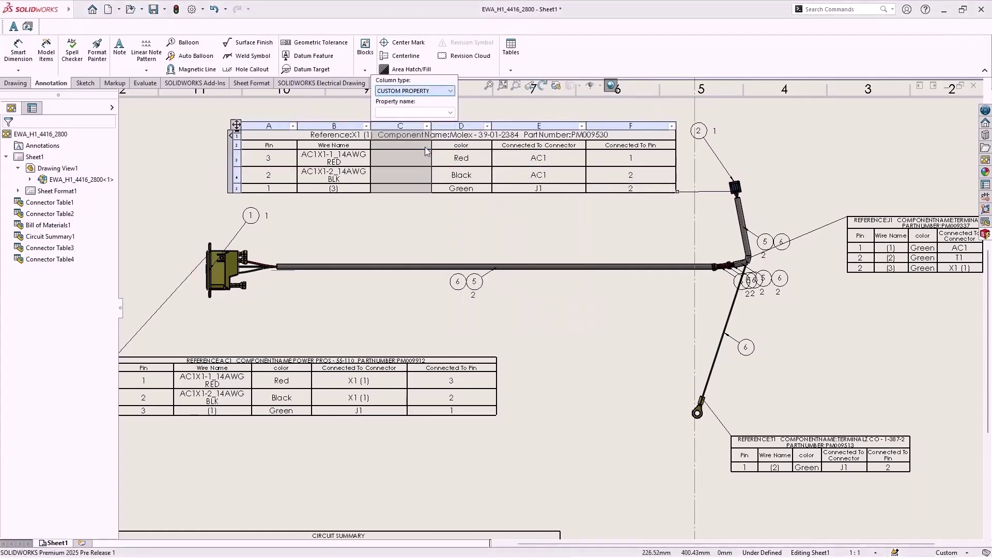
click(413, 113)
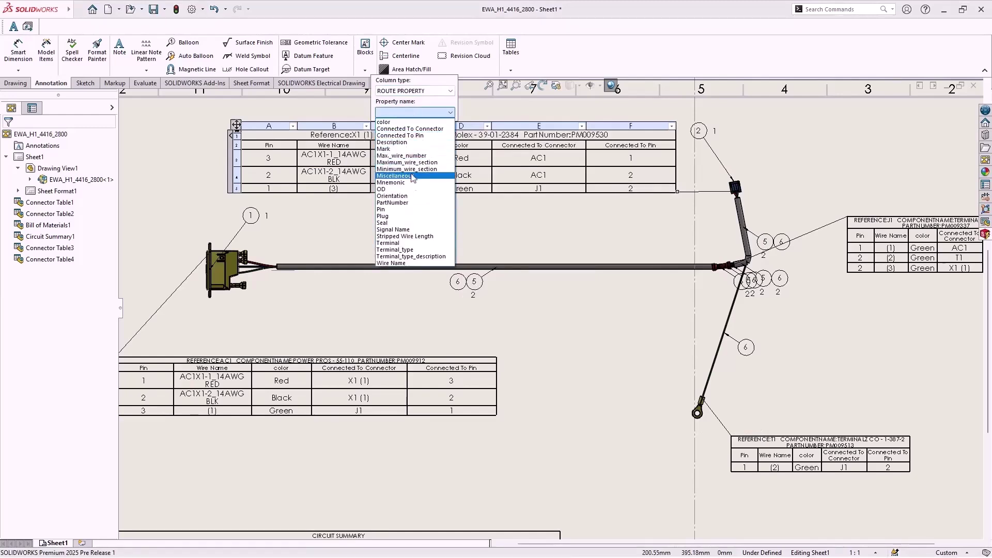
click(414, 236)
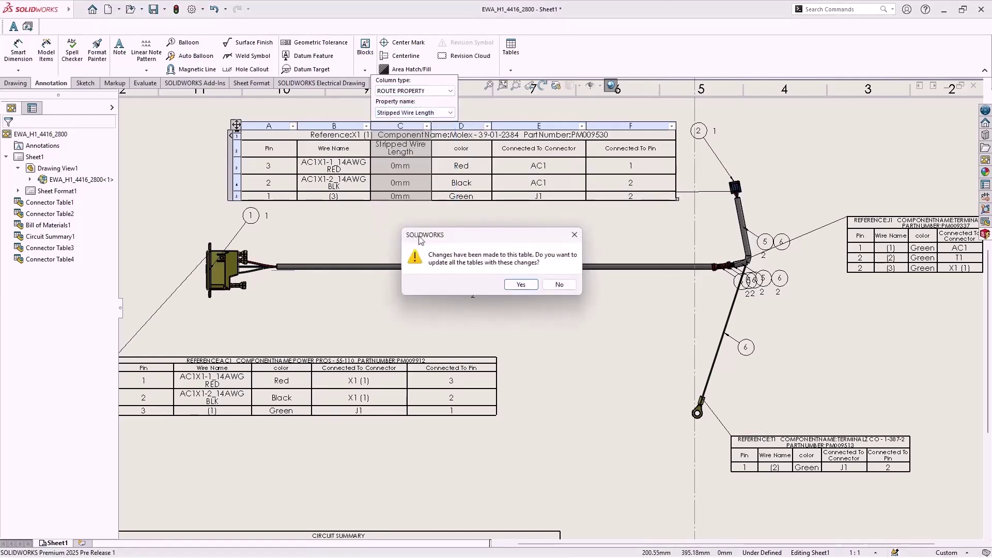
click(521, 284)
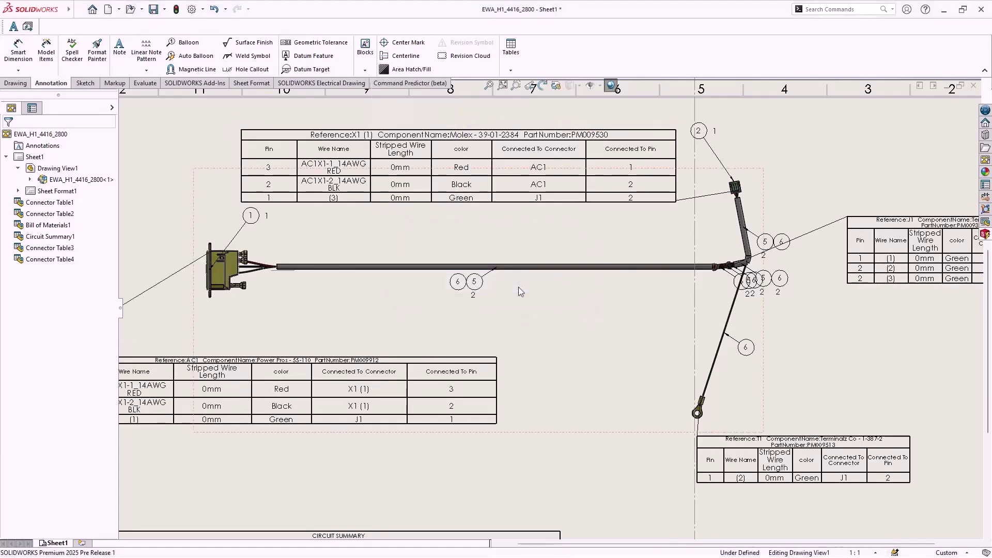
click(623, 380)
Step: Move the AC1 connector table down and right beside the harness
scroll(622, 383, up, 5)
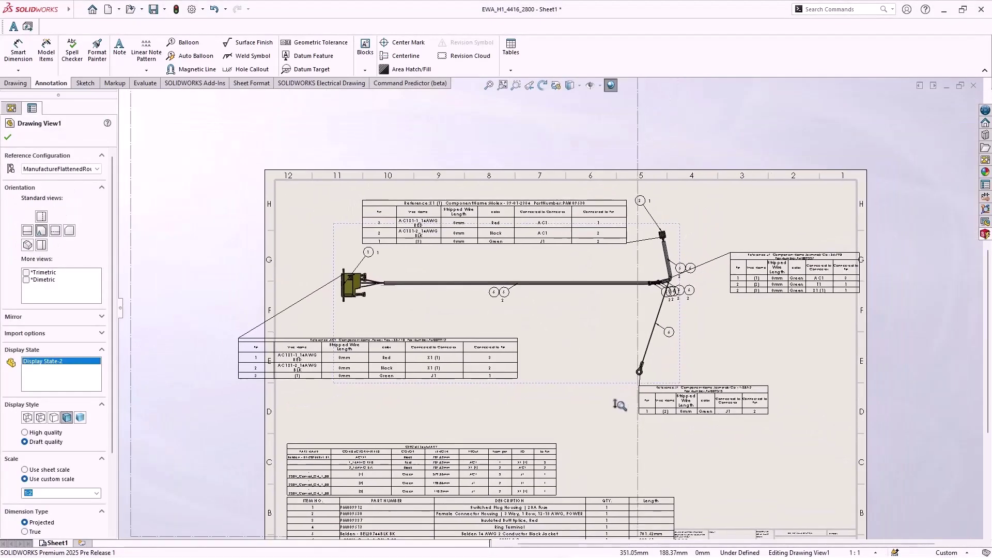
drag(234, 332, 323, 354)
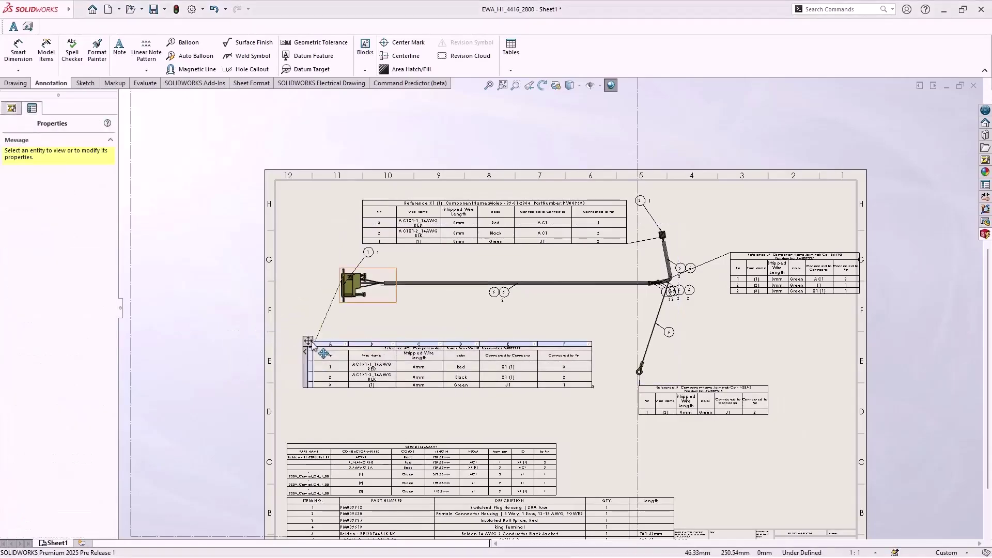
click(323, 354)
Step: Fit the sheet, check the BOM's Switched Plug Housing entry, and bring up the Open Documents switcher
key(f)
scroll(465, 454, down, 3)
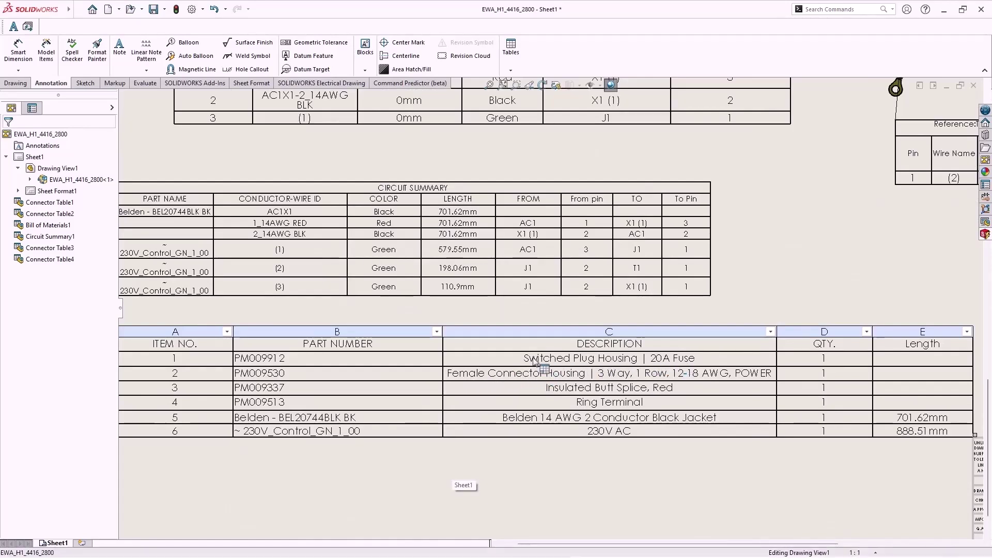
right_click(535, 360)
click(500, 312)
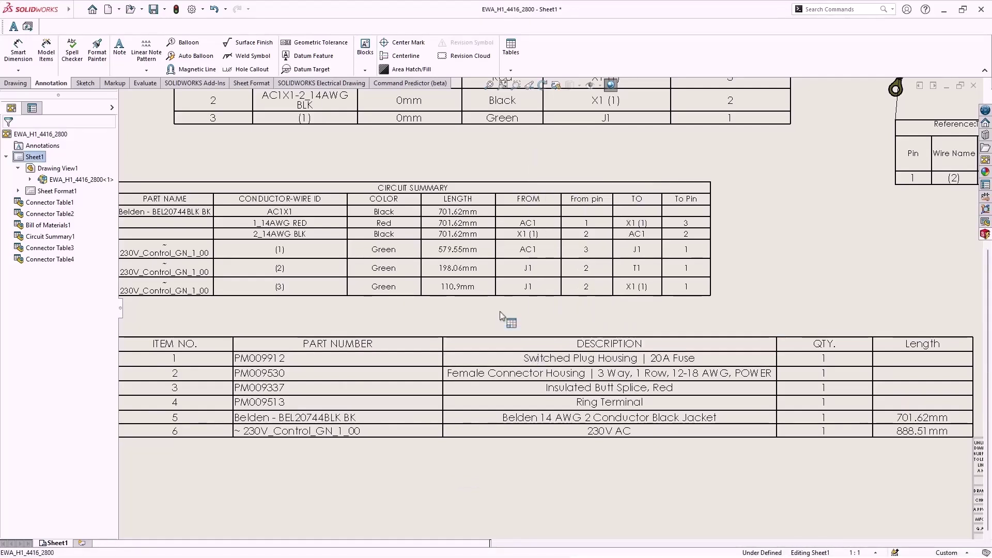
key(ctrl+Tab)
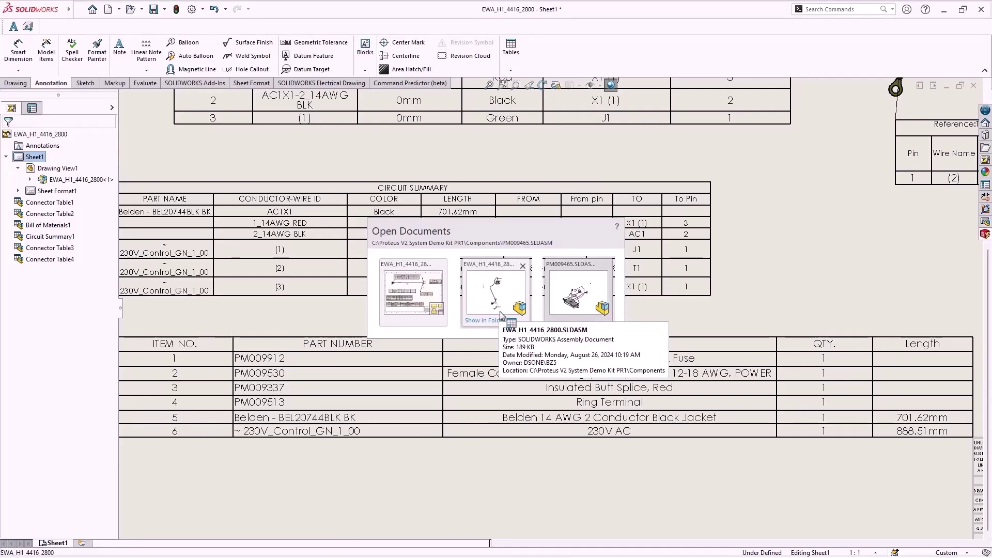
Step: Switch to the PM009465 assembly and open the 55-110 part's properties from the Electrical tree
click(500, 313)
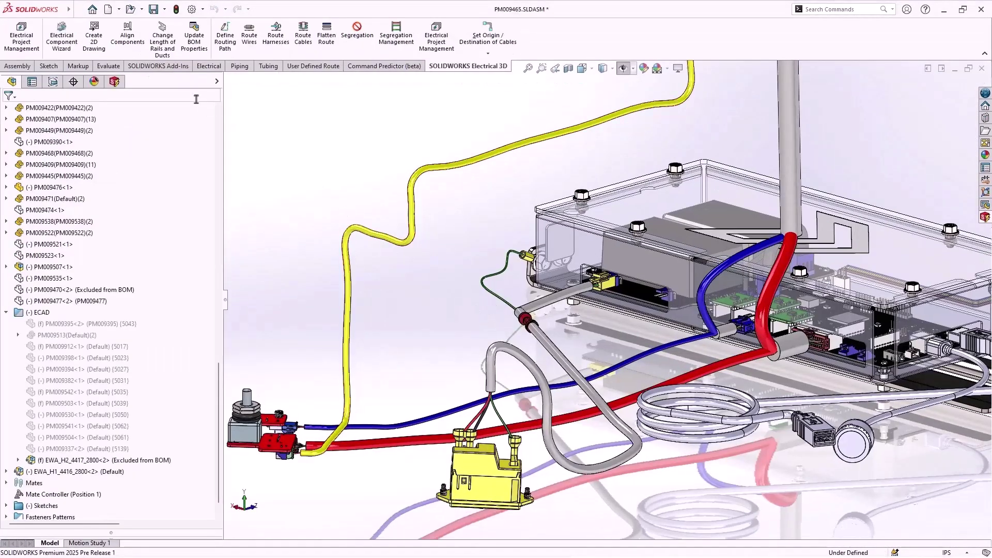
click(114, 82)
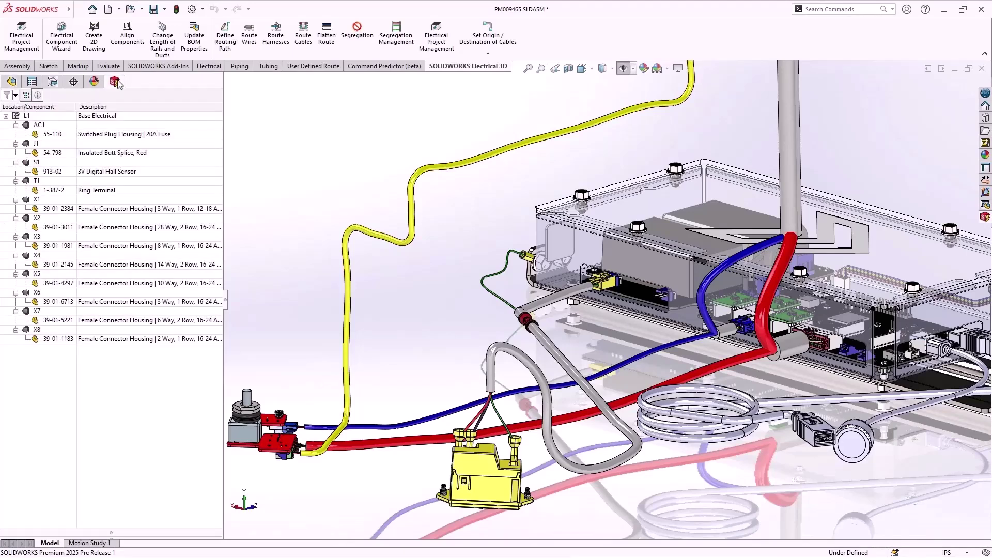
click(131, 136)
right_click(130, 136)
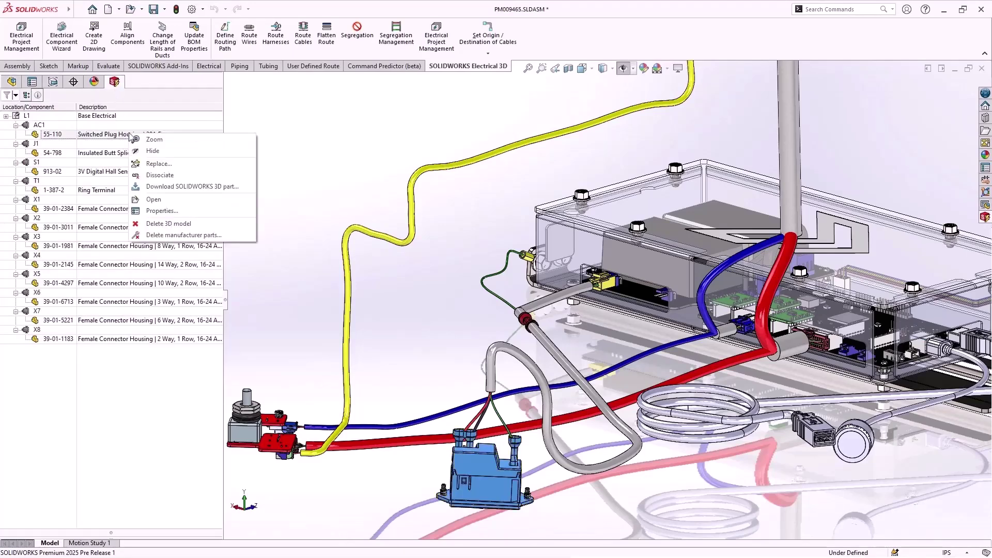
click(211, 211)
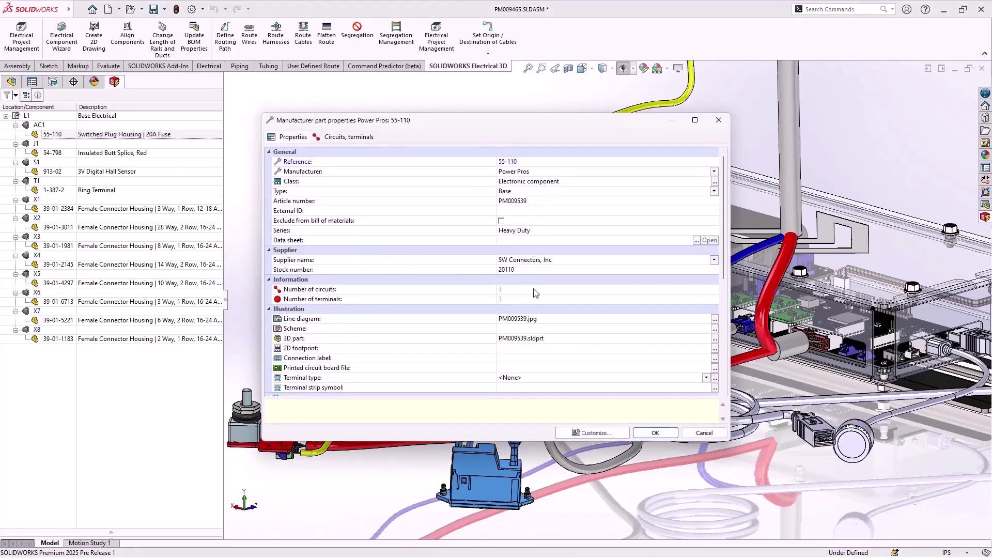
Step: Set 55-110's description to 'Switched Plug Housing | 30A Fuse' and stock number 20110-30, then save
scroll(534, 294, down, 7)
click(580, 338)
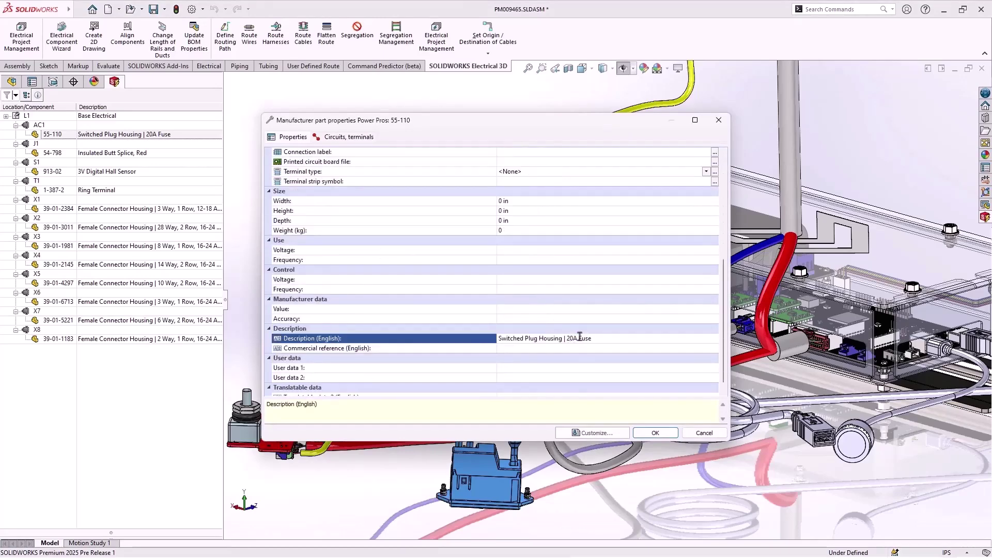
scroll(635, 330, up, 5)
click(544, 210)
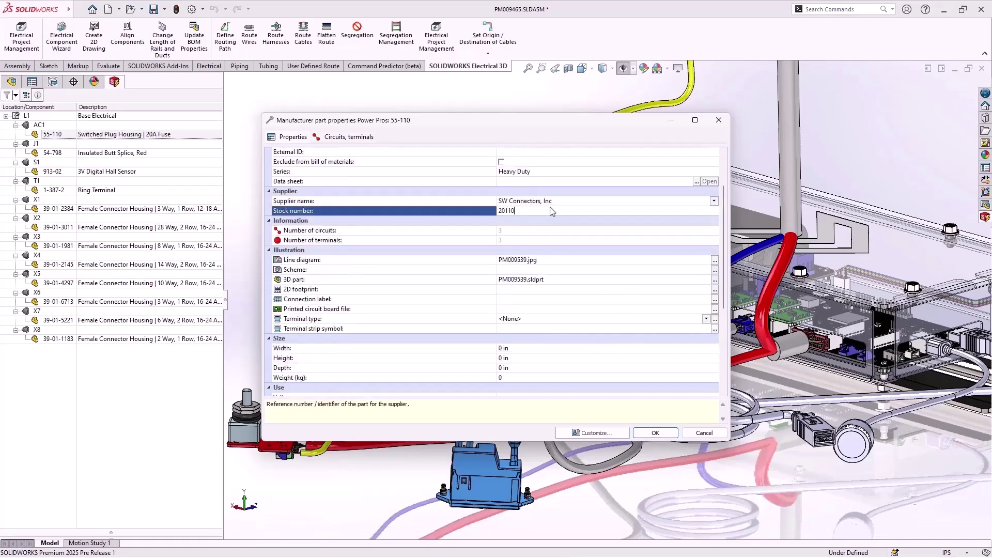
scroll(546, 207, up, 2)
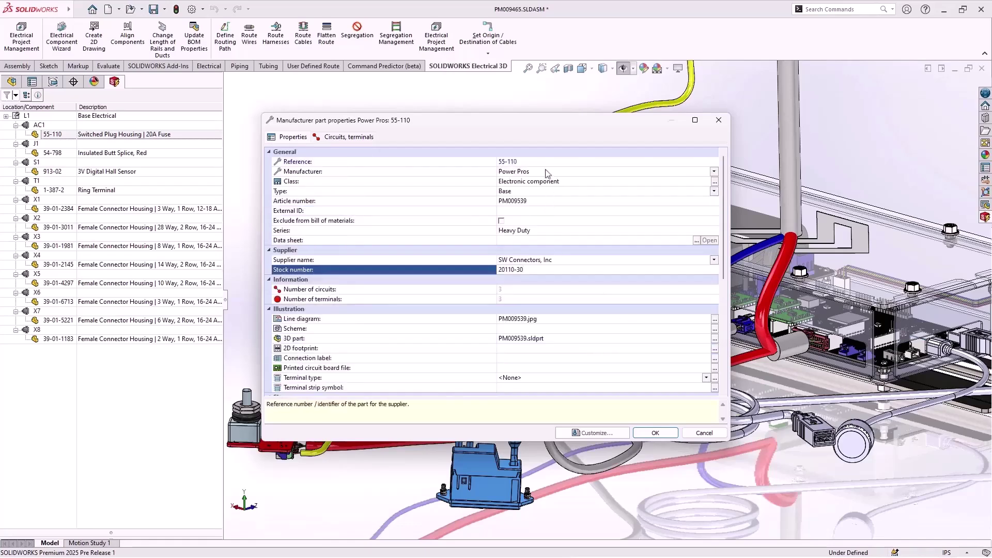
click(544, 201)
click(655, 433)
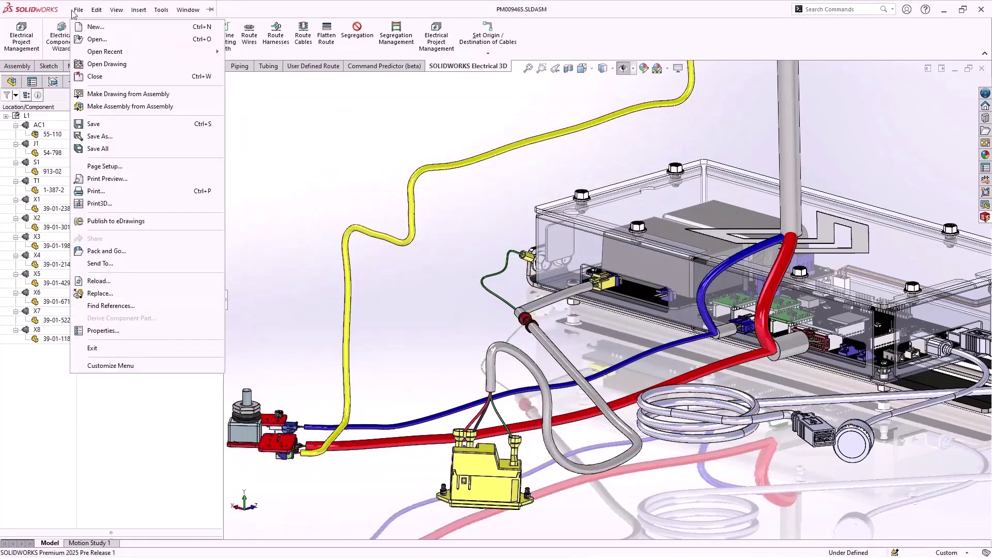
Step: Run SOLIDWORKS Electrical Update Data on the assembly and return to the EWA_H1_4416_2800 drawing
click(161, 10)
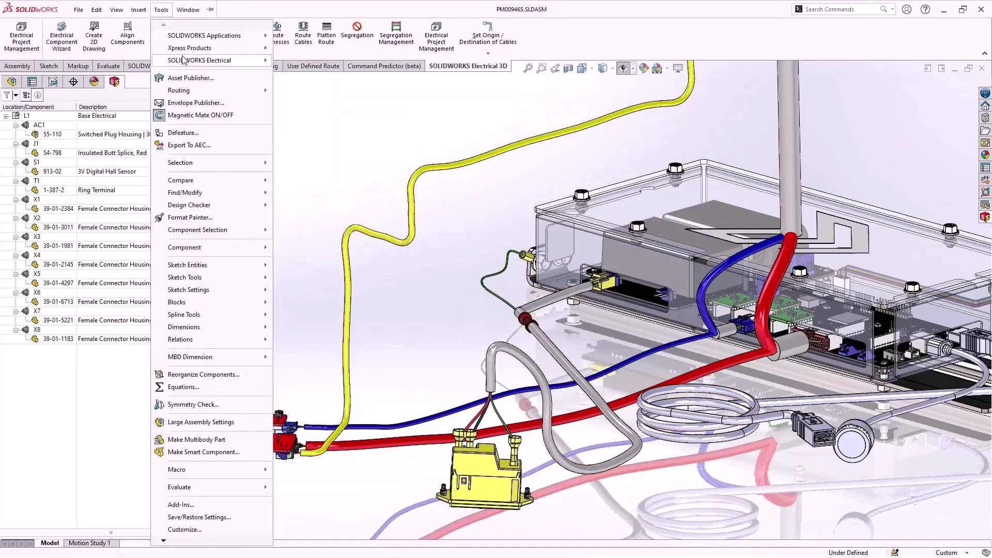
mouse_move(207, 60)
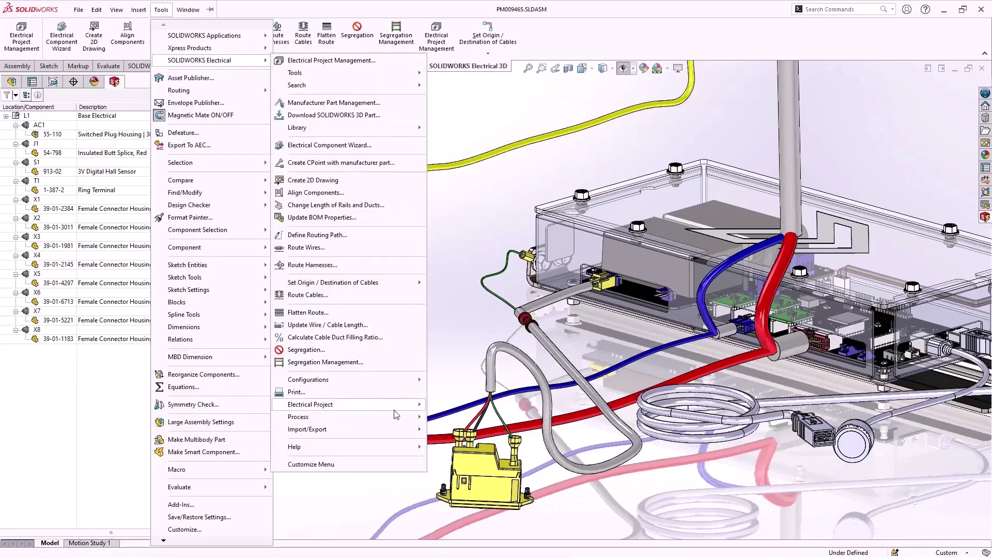
mouse_move(331, 417)
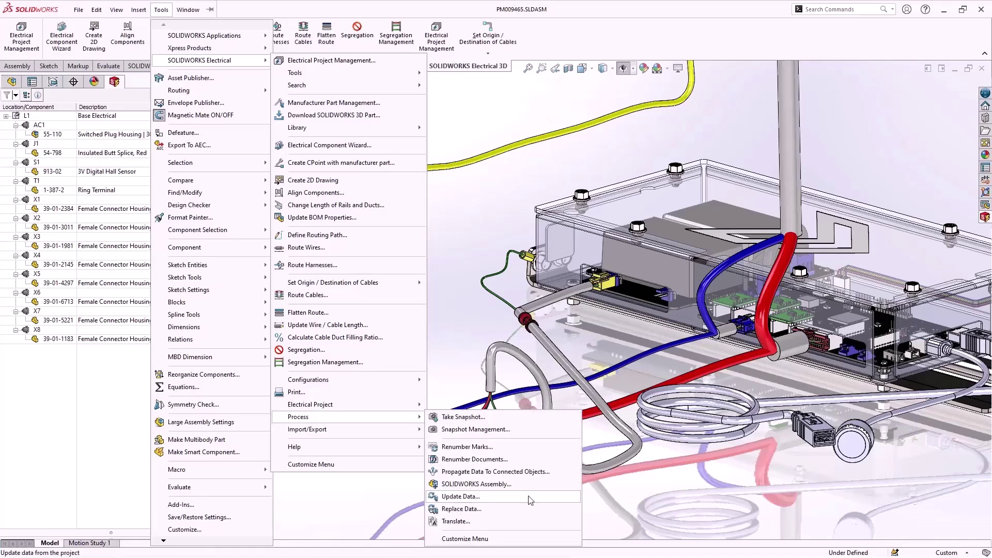
click(531, 500)
key(ctrl+Tab)
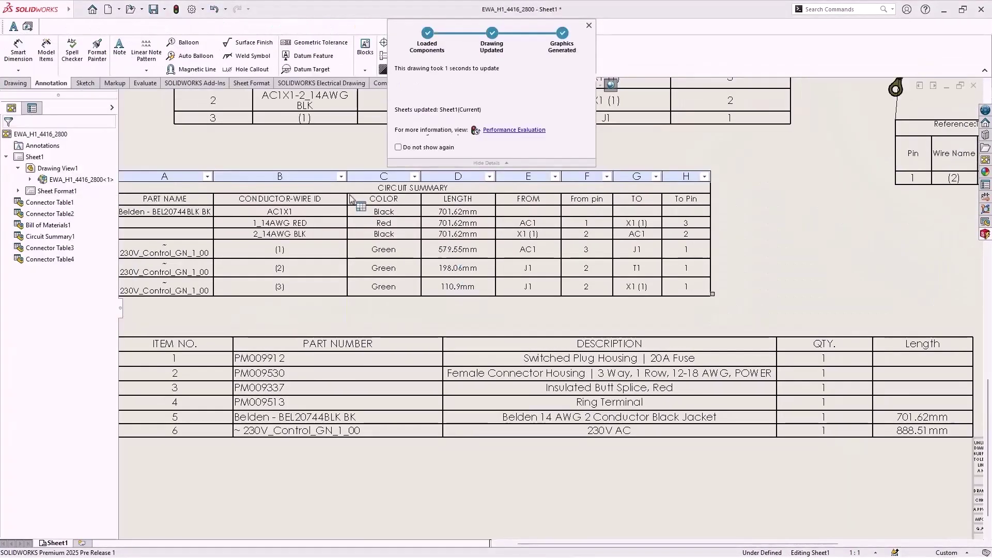
Step: Save the refreshed EWA_H1_4416_2800 harness drawing and return to SOLIDWORKS Electrical Schematic
key(f)
click(347, 138)
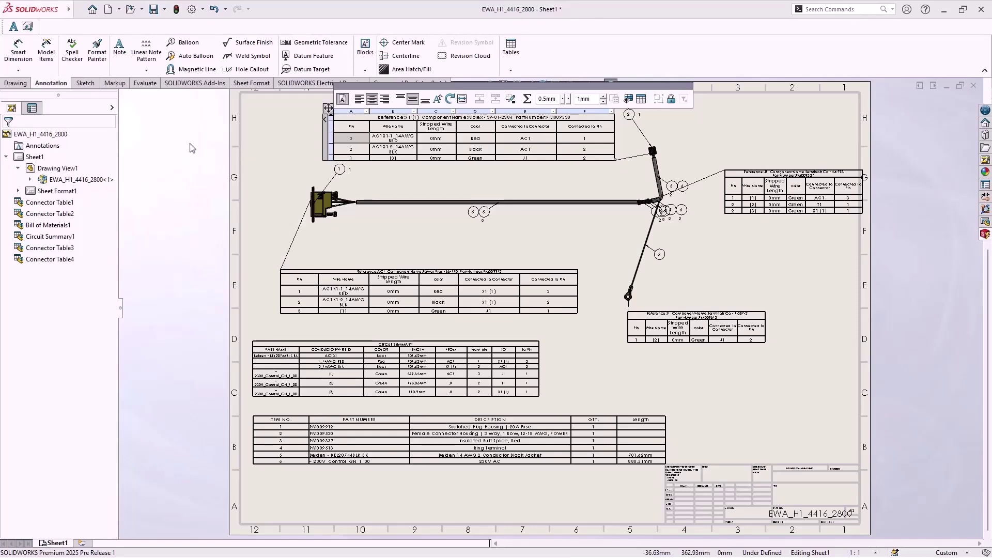
key(Escape)
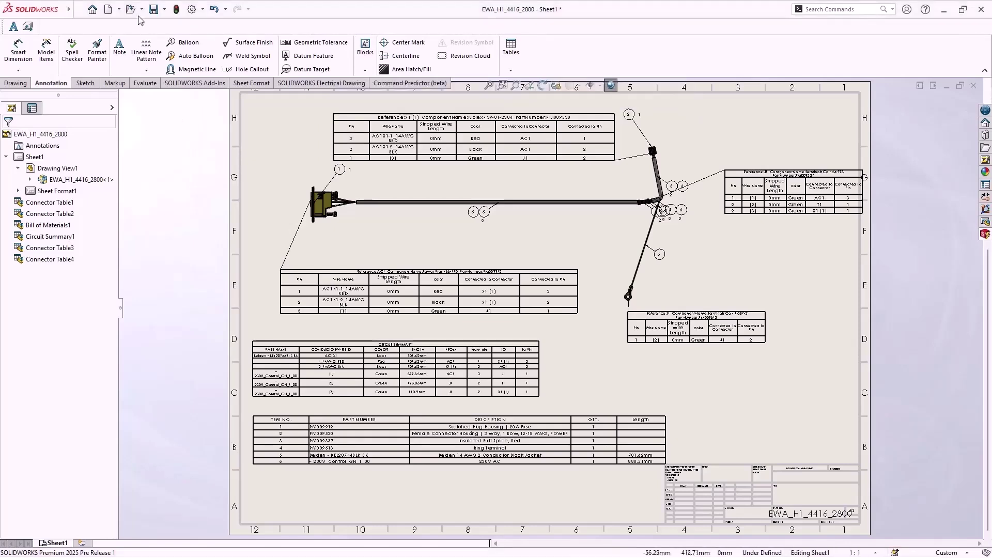
click(153, 9)
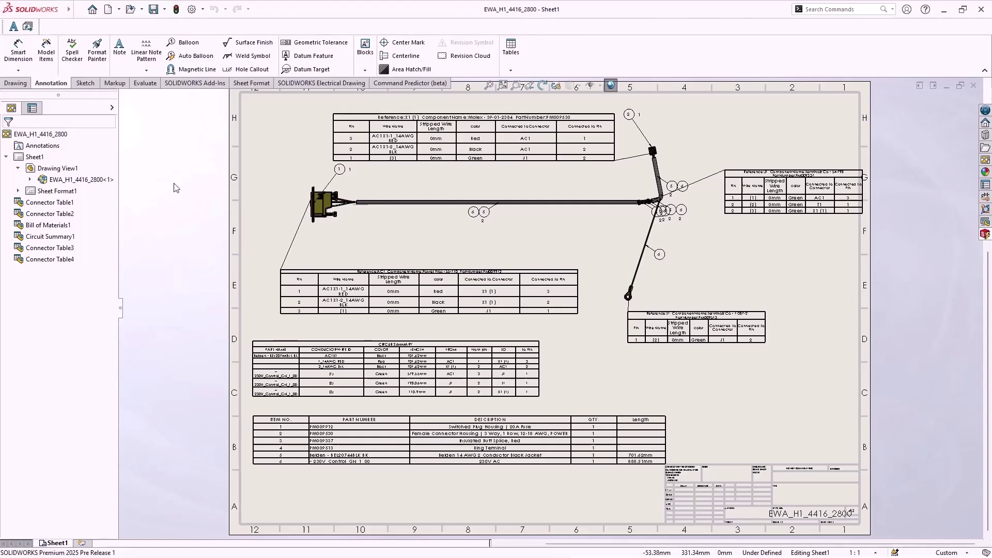
key(alt+Tab)
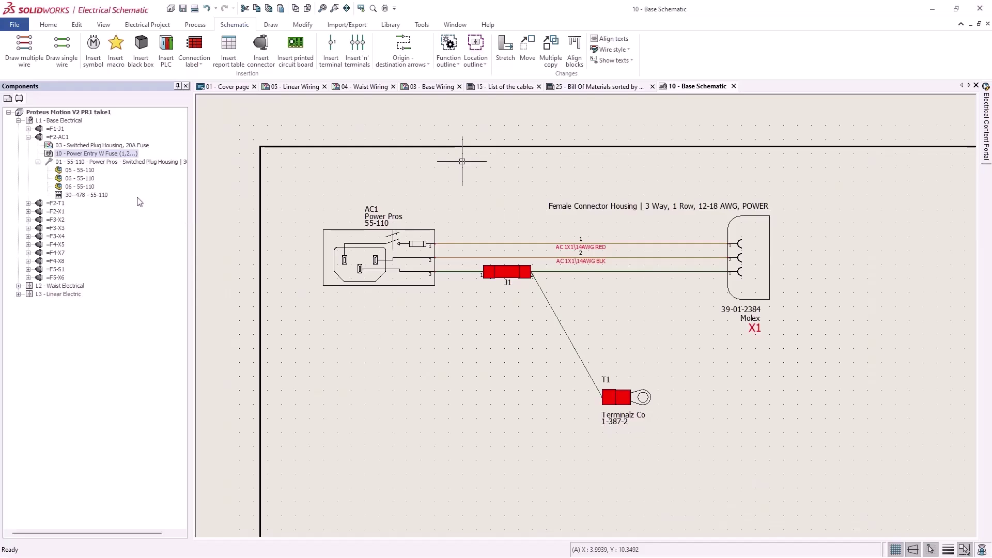
Step: Open the 30 - H1 - Base AC Power drawing and delete balloon 1 from the harness
double_click(105, 196)
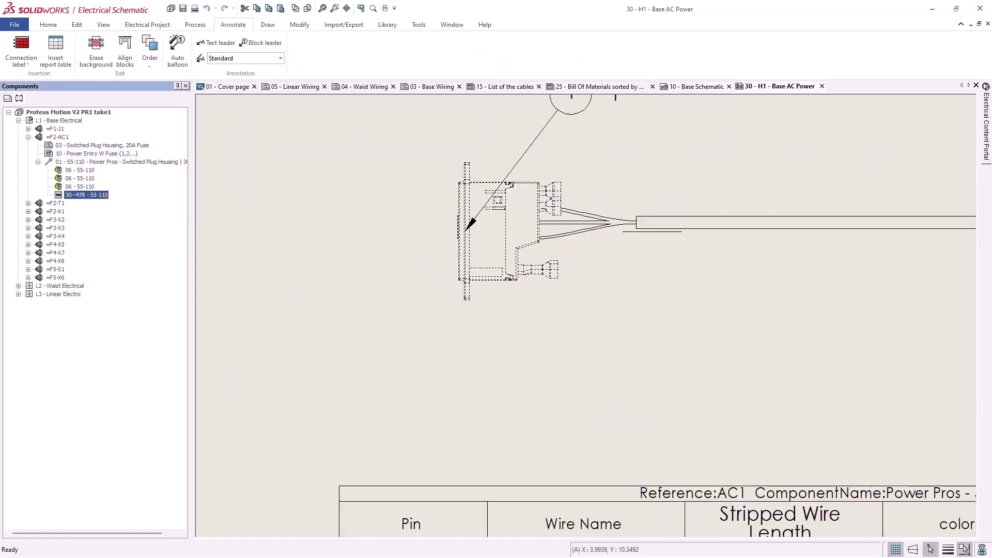
scroll(465, 321, down, 5)
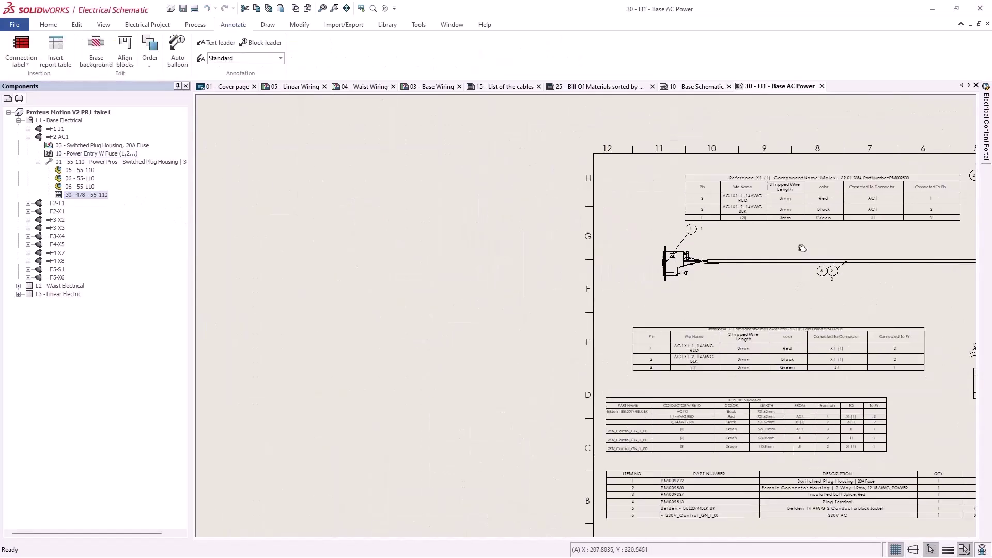
mouse_move(770, 243)
middle_down()
mouse_move(573, 240)
mouse_move(460, 225)
middle_up()
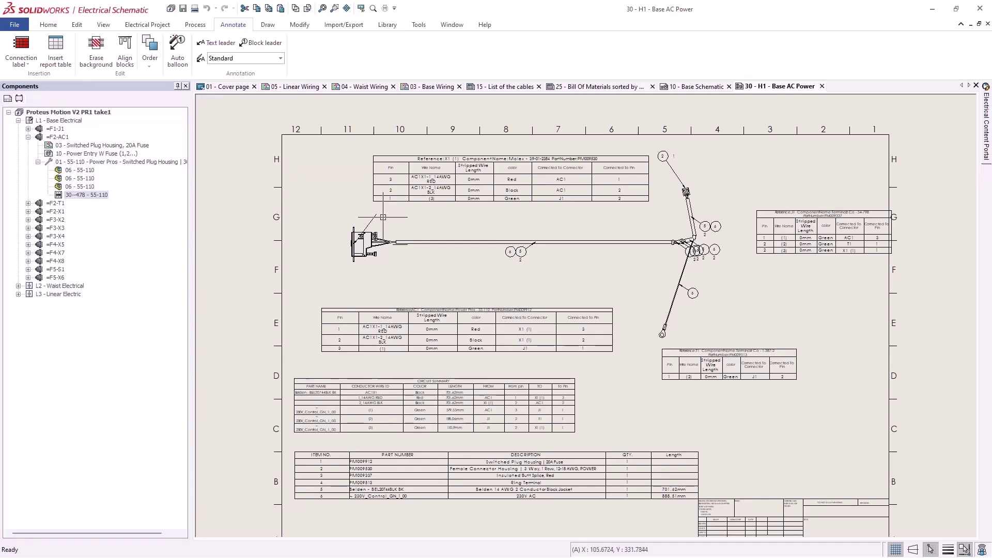
click(379, 211)
key(Delete)
click(675, 174)
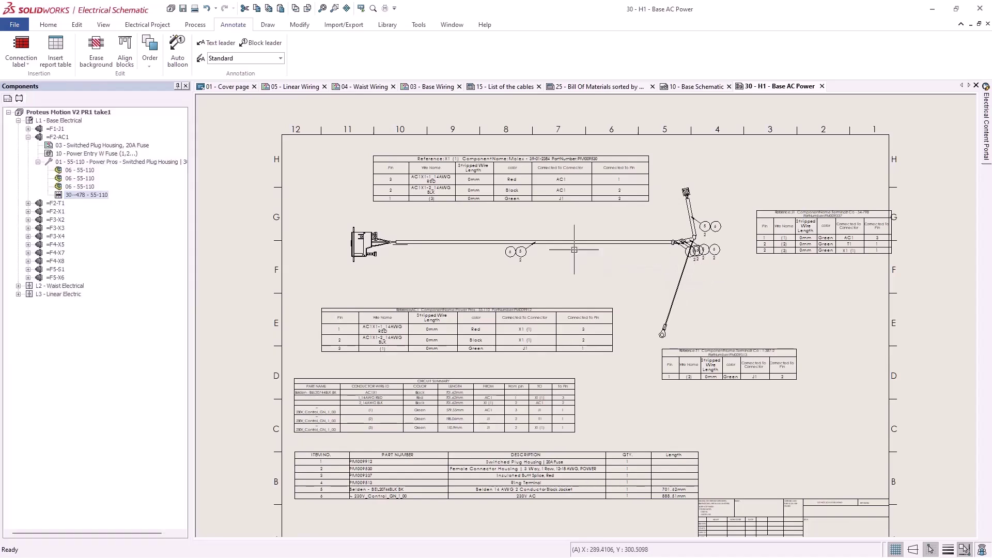
Step: Insert a component report table beside the circuit summary
click(48, 64)
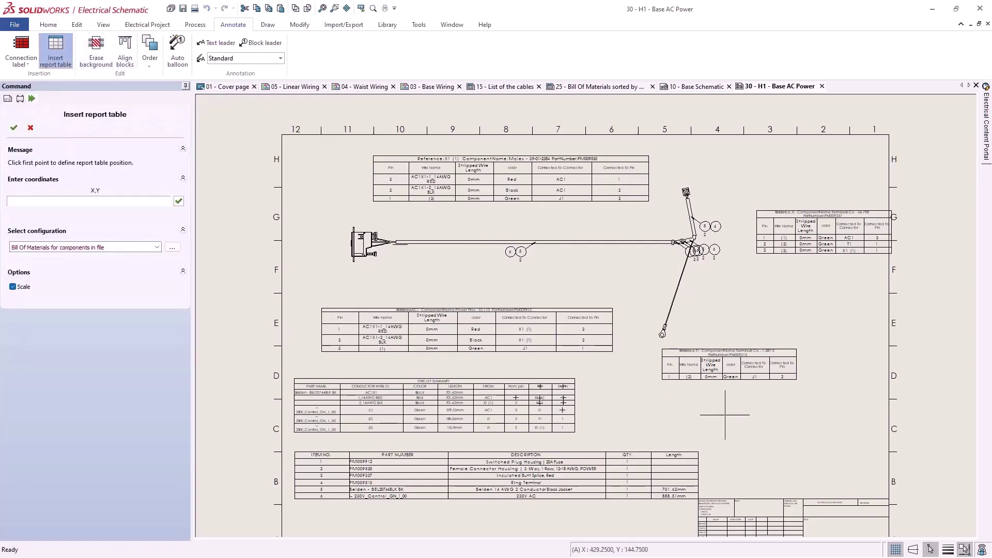
click(598, 386)
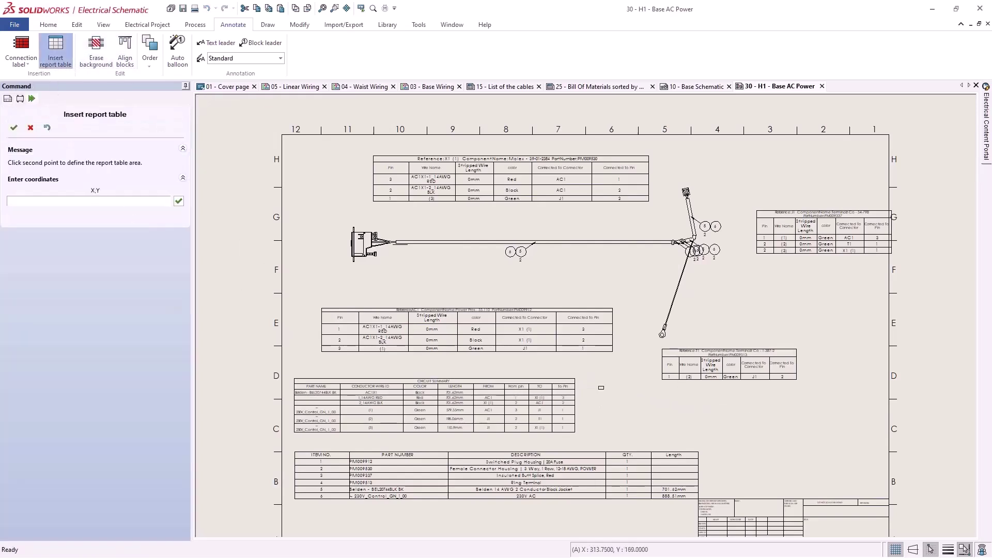
click(836, 443)
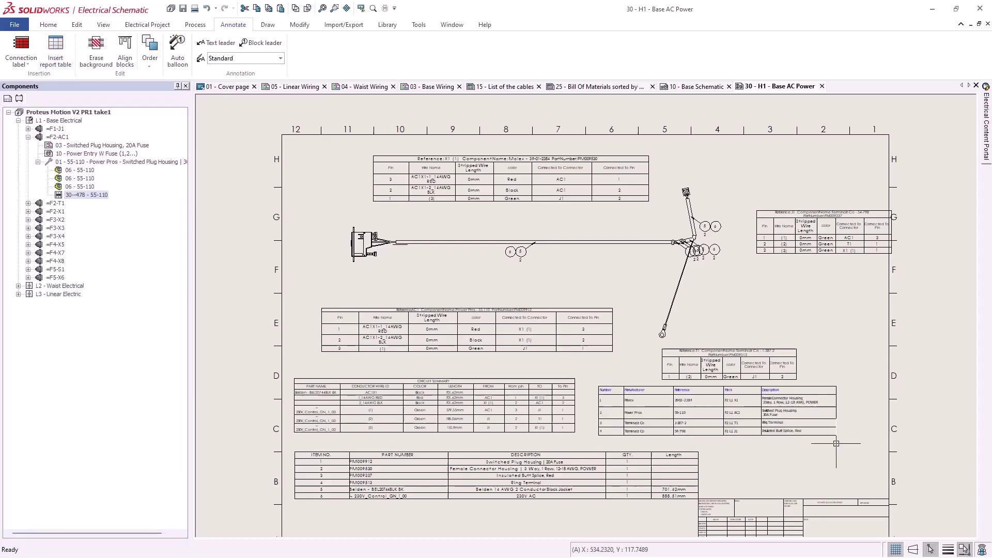
Step: Auto-balloon the components at balloon size 30 and move balloon 3 onto the upper harness branch
click(176, 49)
click(82, 237)
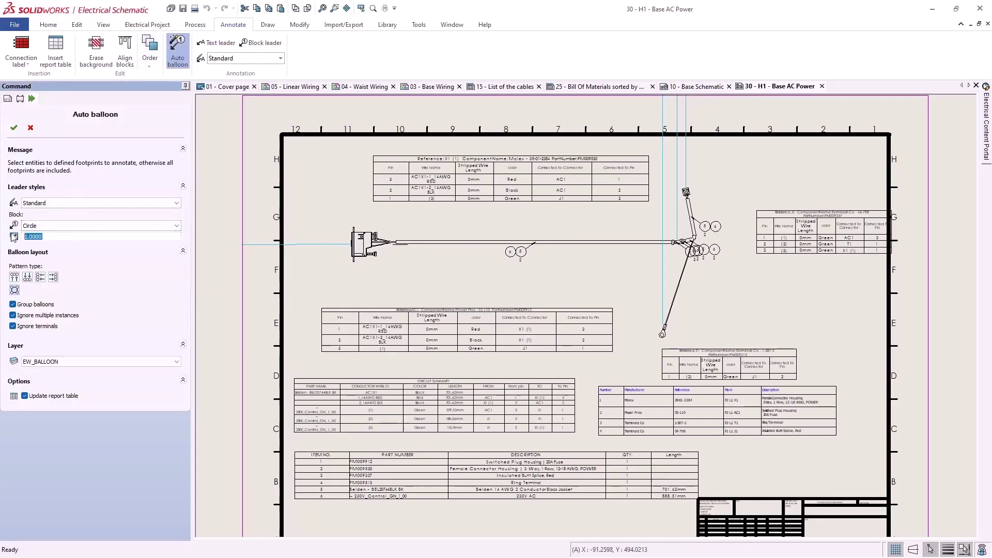
text(30)
click(22, 134)
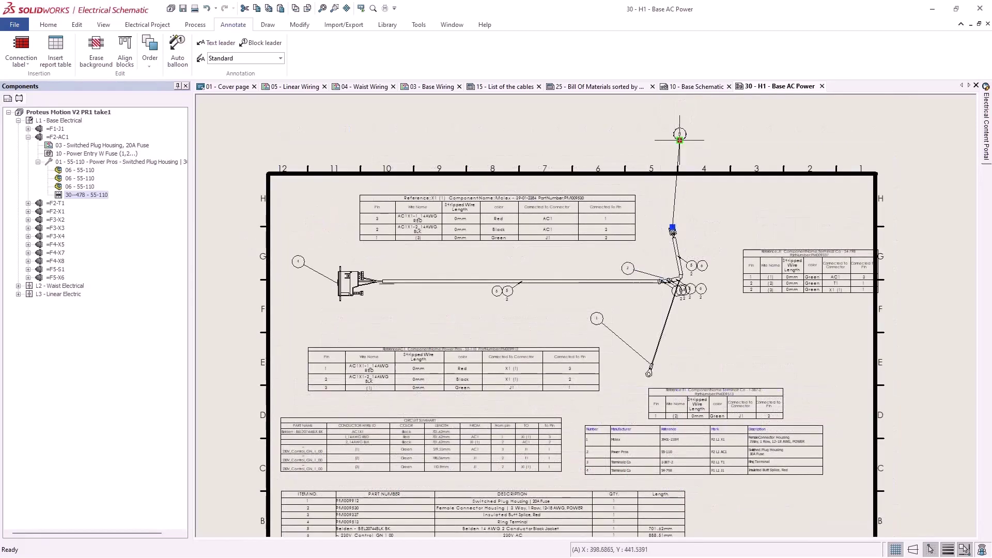
drag(680, 140, 695, 209)
key(Escape)
scroll(742, 257, down, 3)
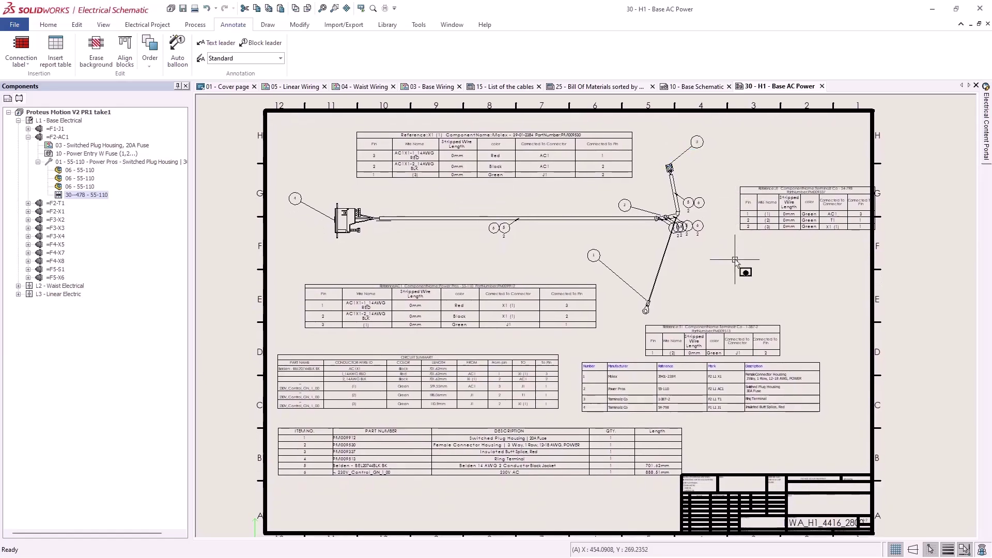
click(12, 103)
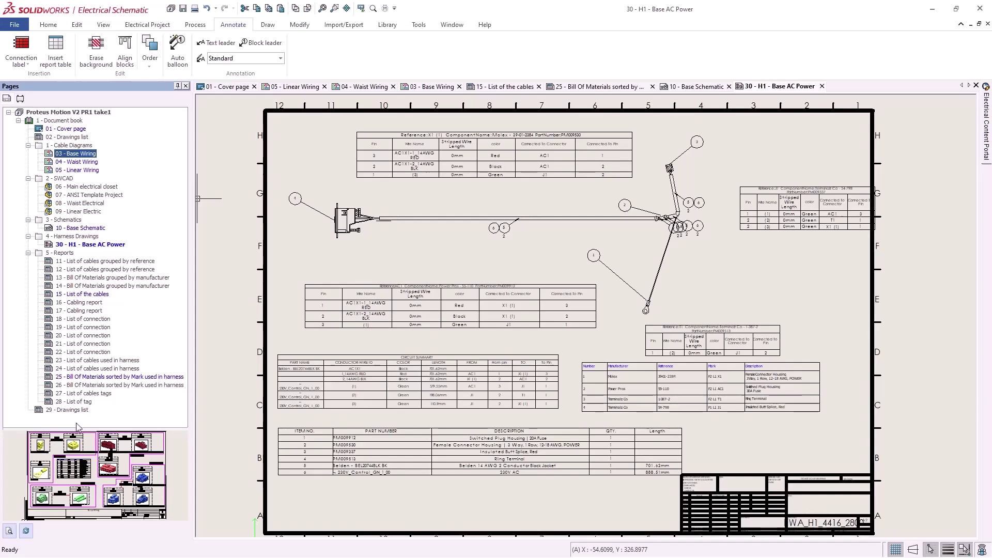
Step: In Project configuration's Mark tab, change Drawing marks unique by from Electrical Project to Folder
click(148, 25)
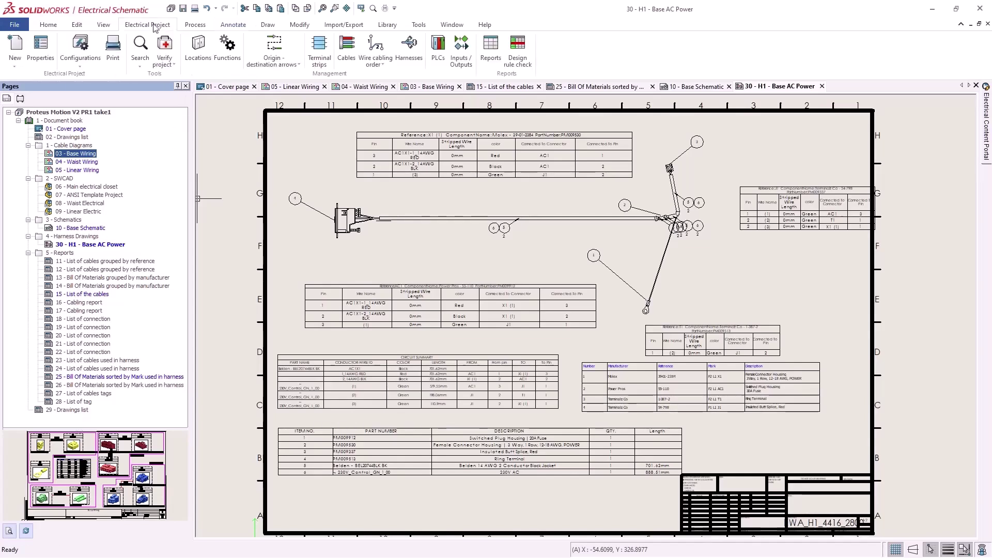
click(88, 66)
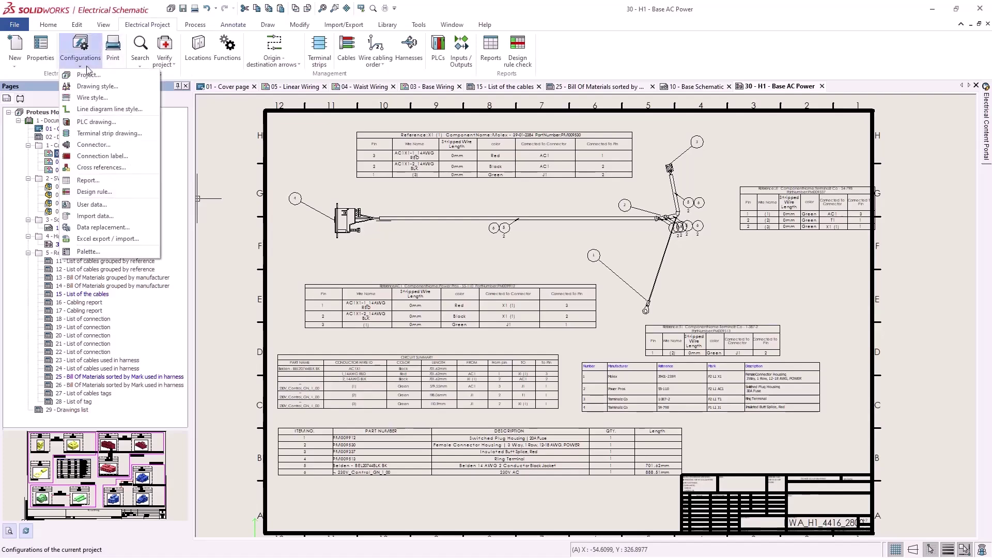
click(125, 79)
click(392, 89)
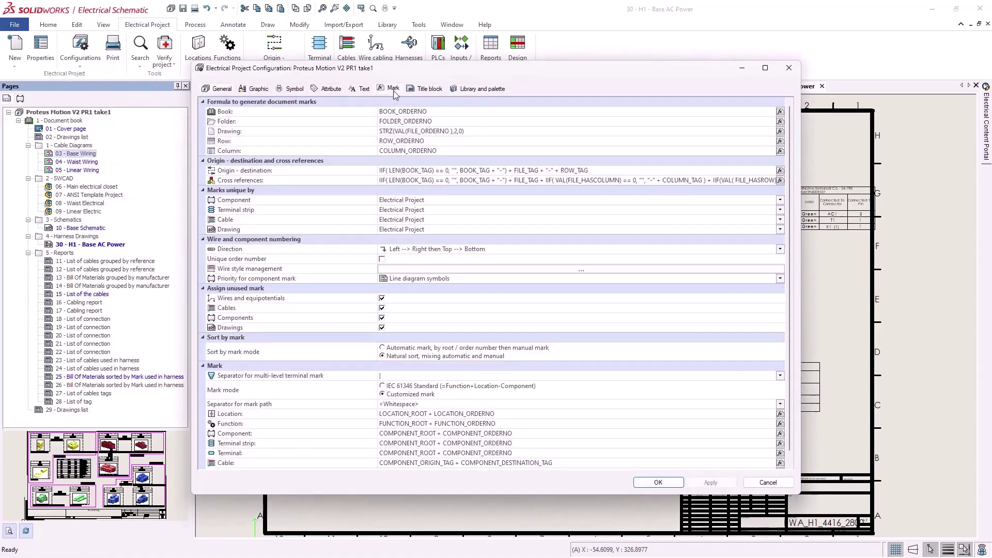
click(430, 231)
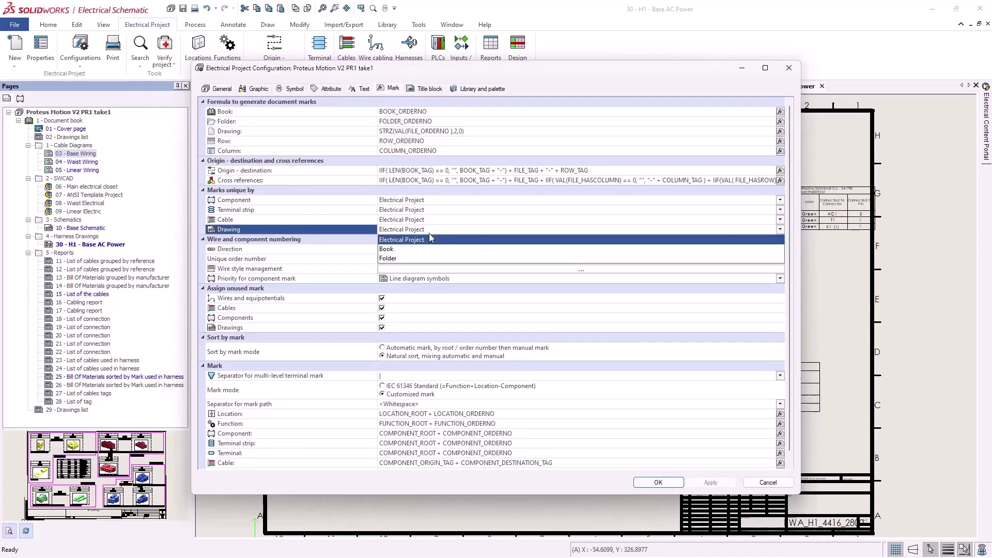
click(439, 258)
click(499, 312)
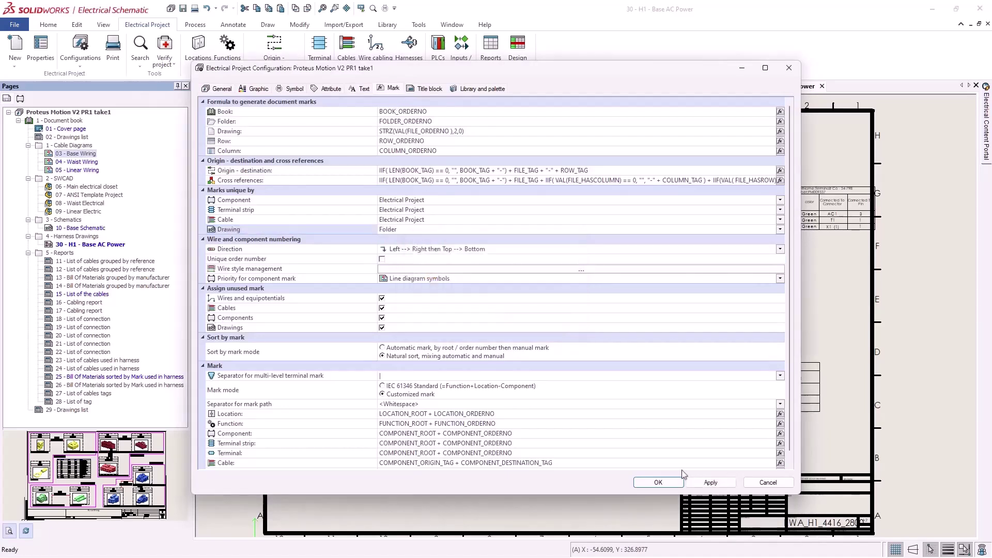
click(660, 482)
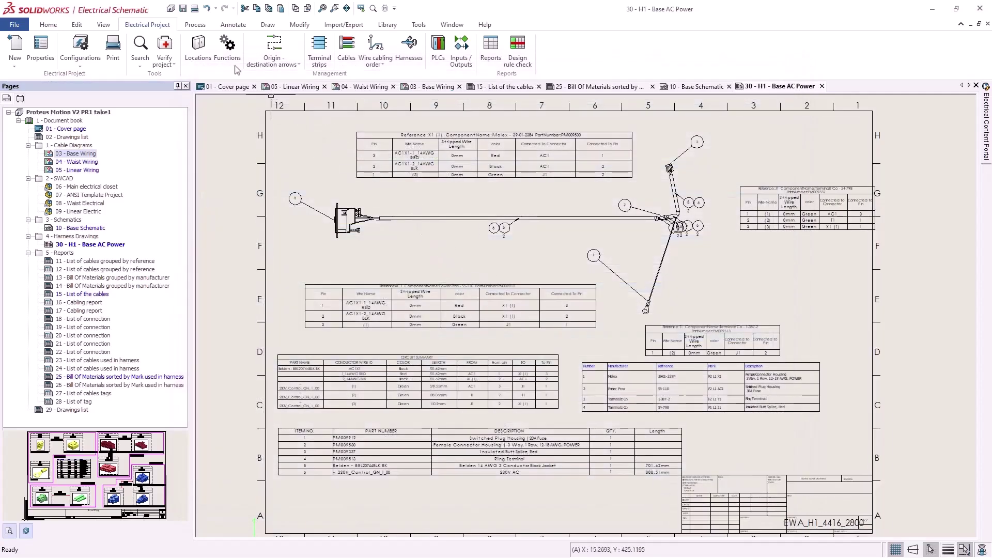
Step: Open Renumber documents for the whole project with Recalculate order numbers kept
click(196, 25)
click(238, 61)
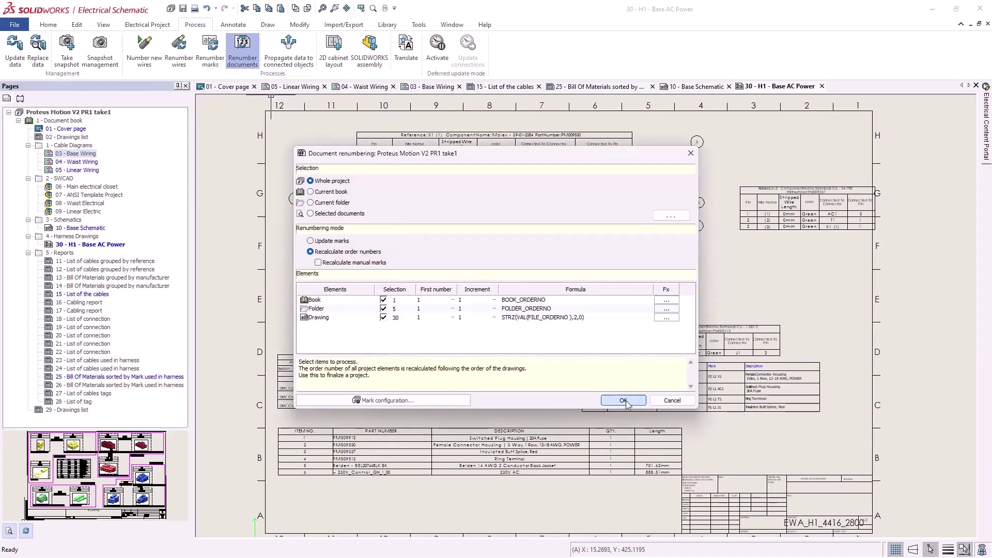